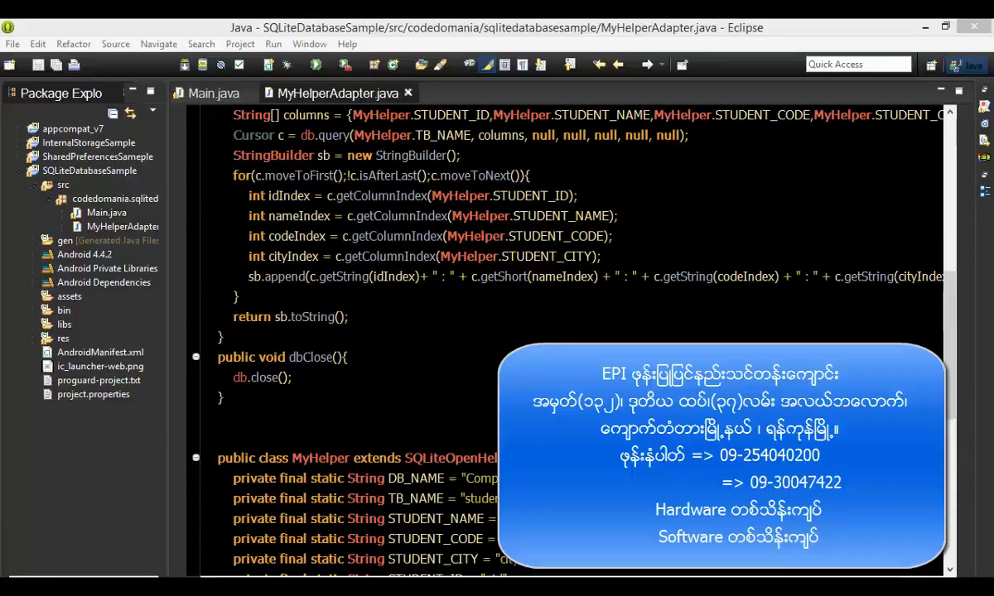
pyautogui.scroll(10, 373, 332)
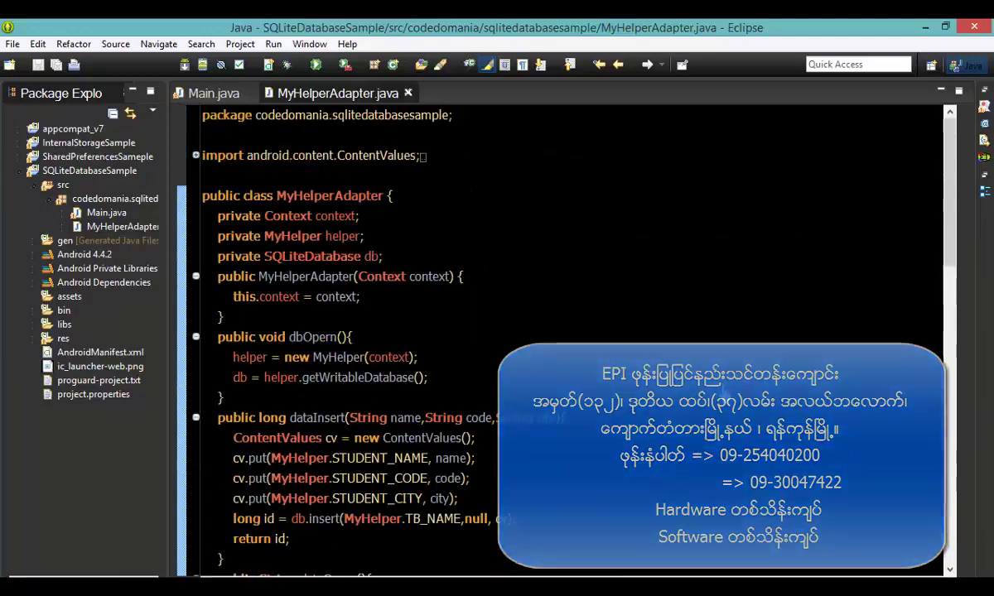
pyautogui.scroll(-3, 580, 359)
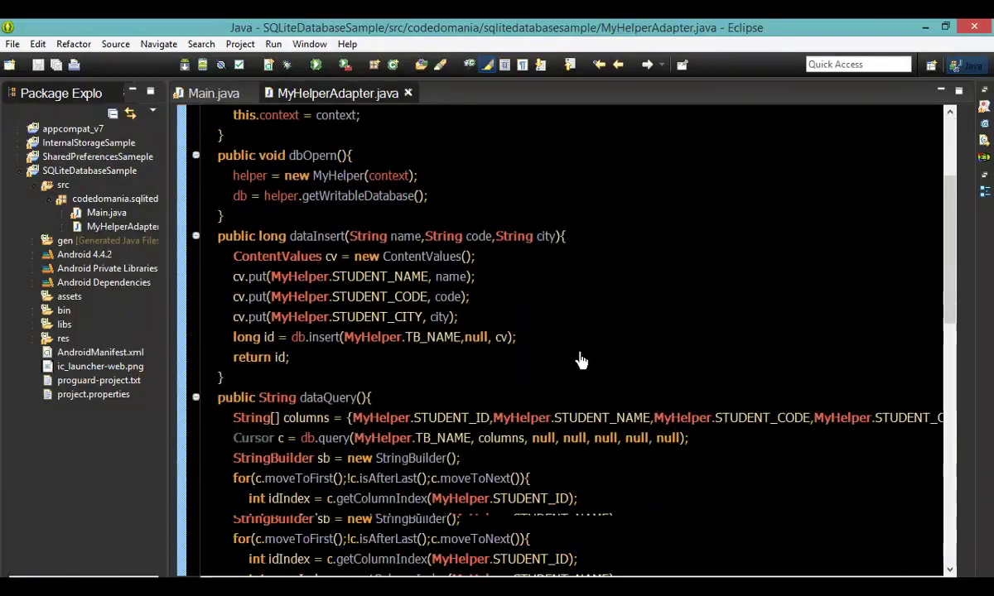
pyautogui.scroll(-3, 581, 359)
pyautogui.scroll(-3, 452, 412)
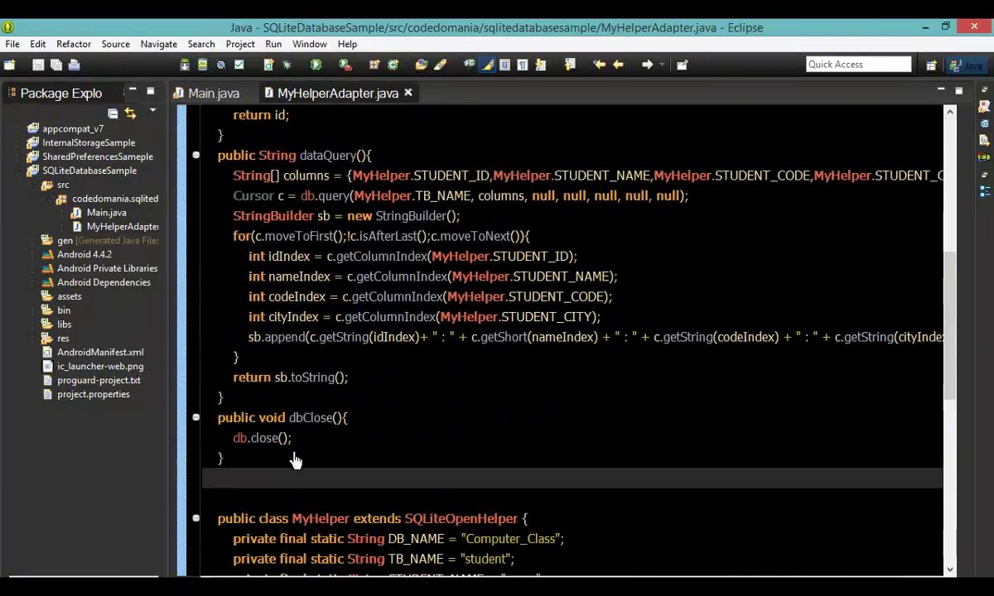
# Look over the dataQuery and dbClose methods in MyHelperAdapter.java
pyautogui.moveTo(223, 458); pyautogui.dragTo(290, 175)
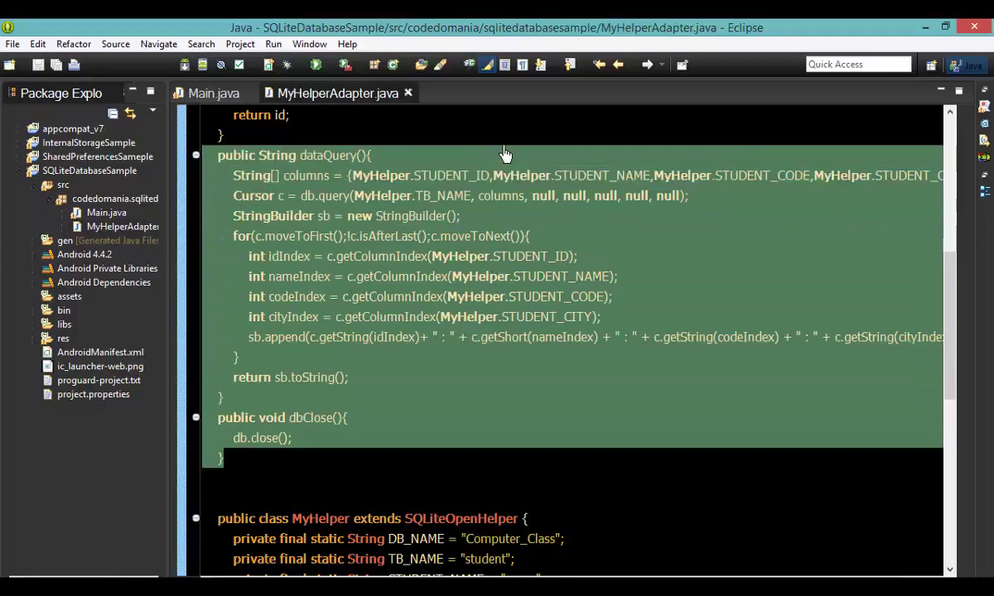
pyautogui.click(470, 135)
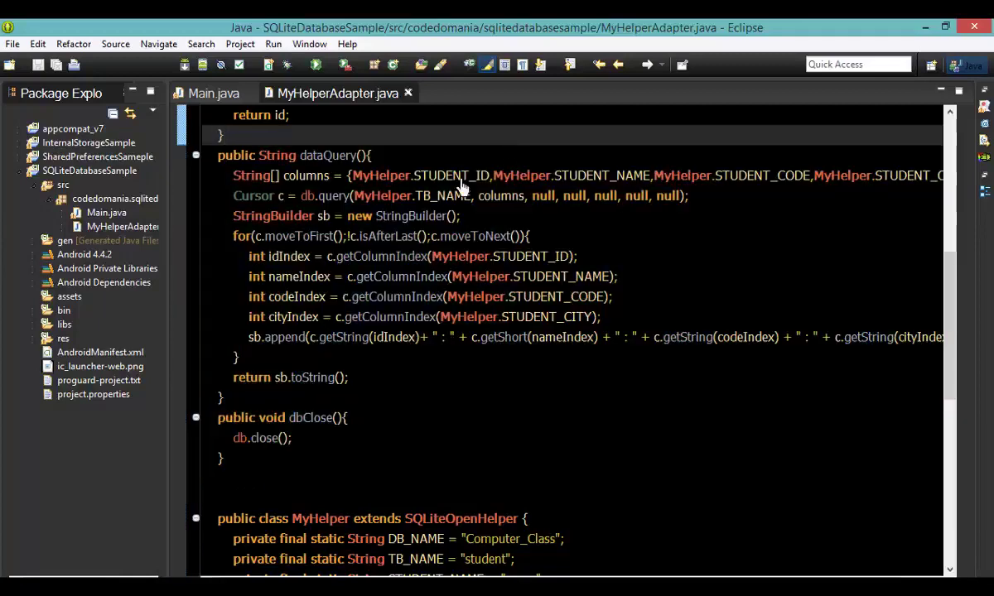
pyautogui.doubleClick(327, 154)
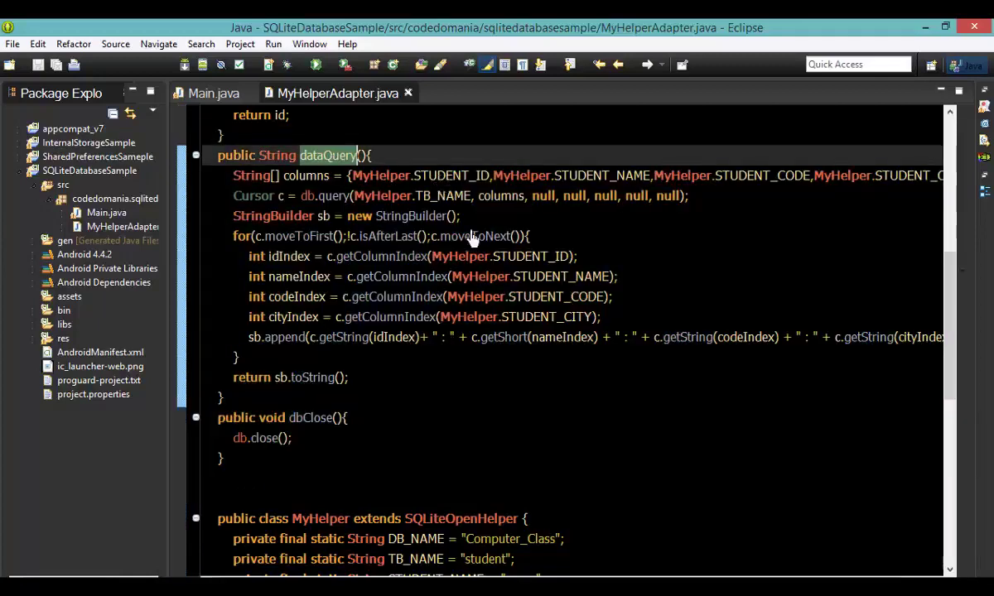
pyautogui.scroll(3, 348, 196)
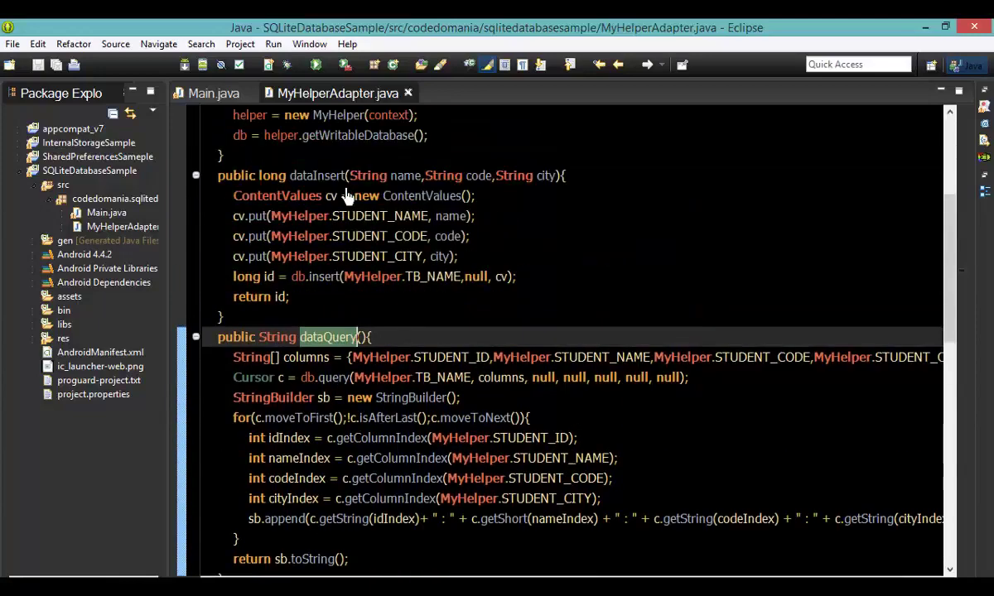
pyautogui.scroll(3, 348, 195)
pyautogui.scroll(-2, 348, 196)
pyautogui.click(381, 296)
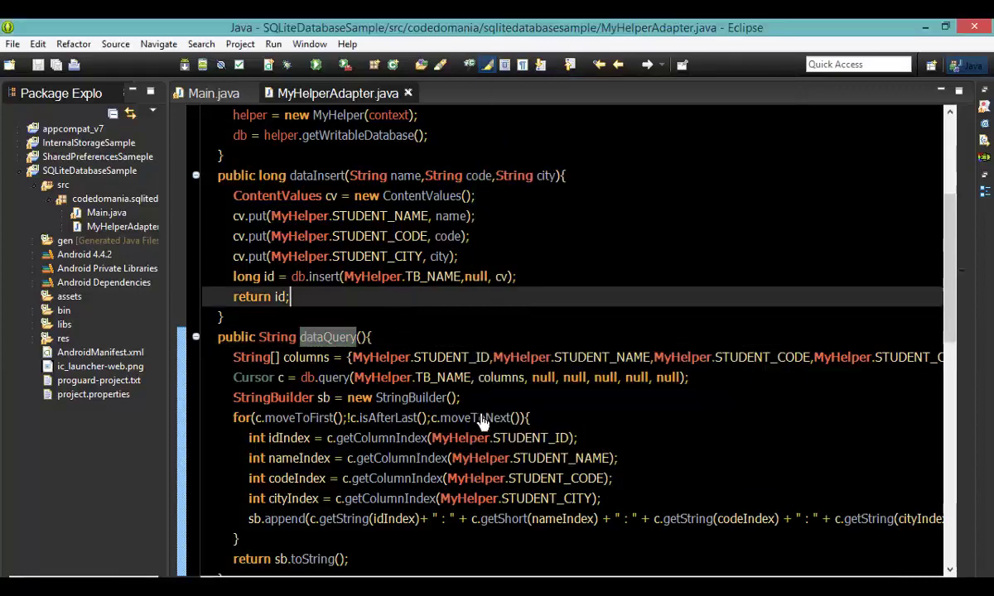
pyautogui.scroll(-3, 483, 421)
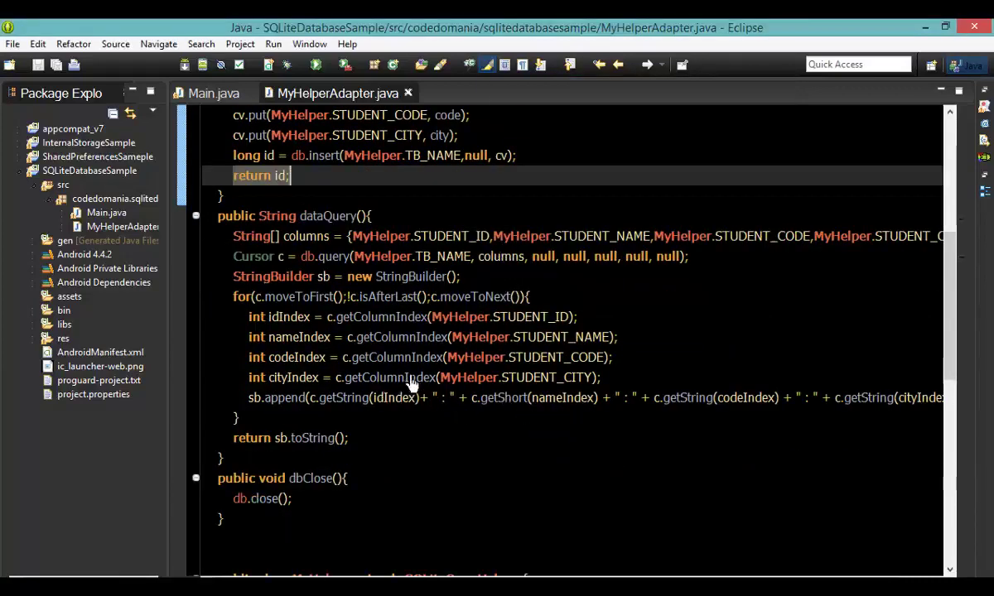
pyautogui.hotkey('alt', 'Tab')
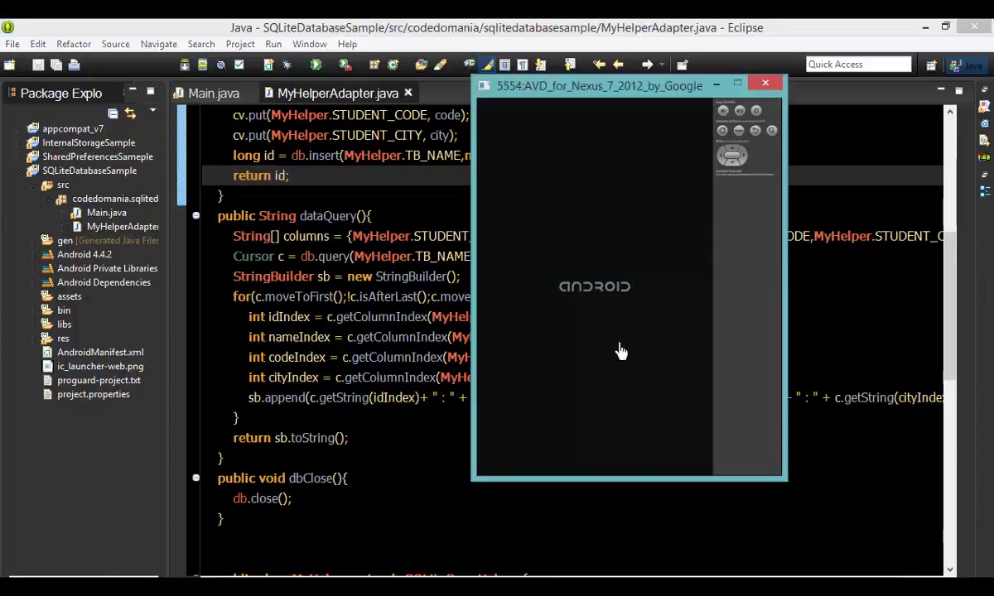
# Replace getShort with getString in the sb.append line and save MyHelperAdapter.java
pyautogui.click(365, 487)
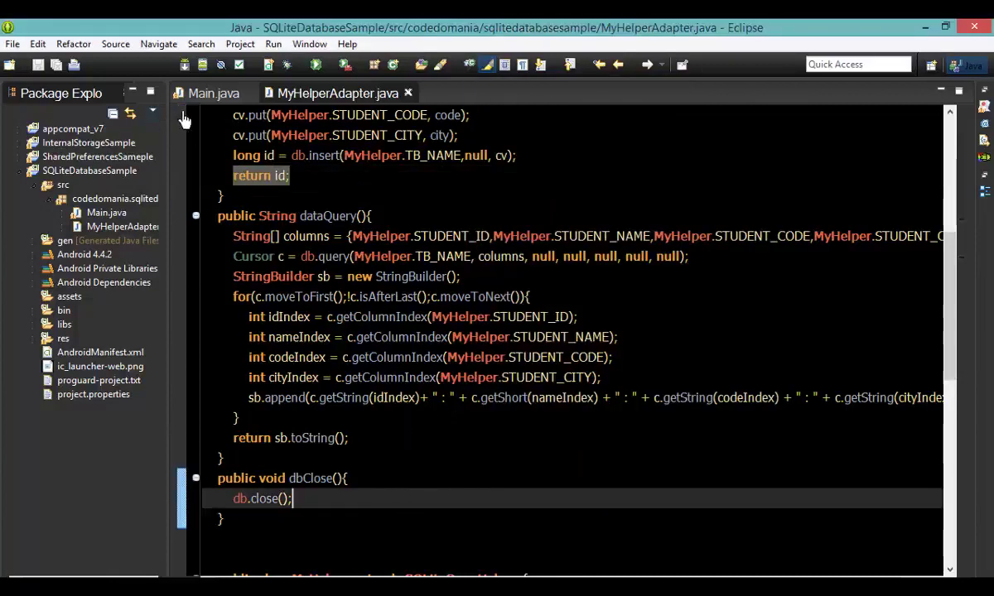
pyautogui.click(348, 406)
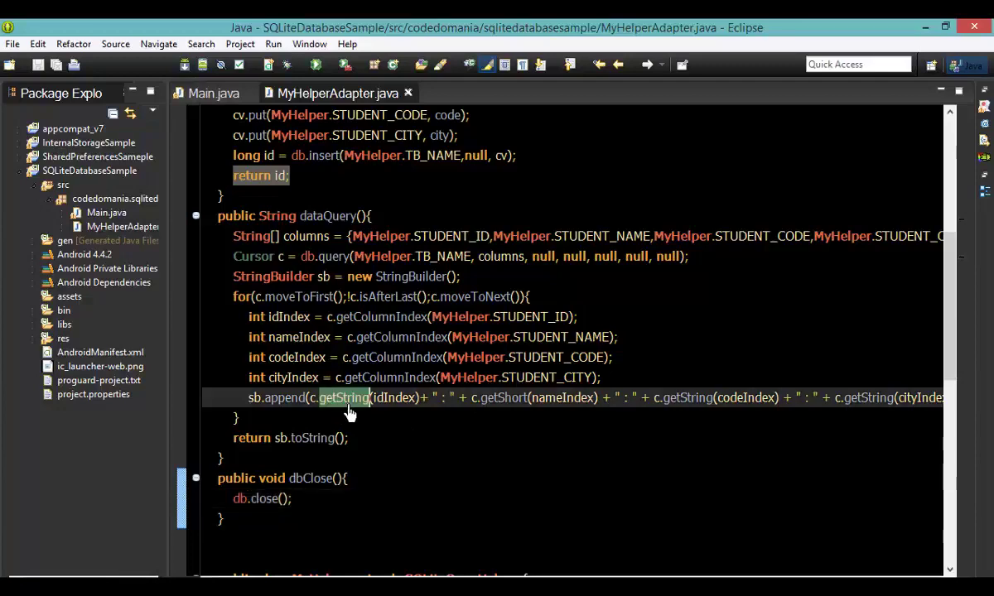
pyautogui.click(323, 217)
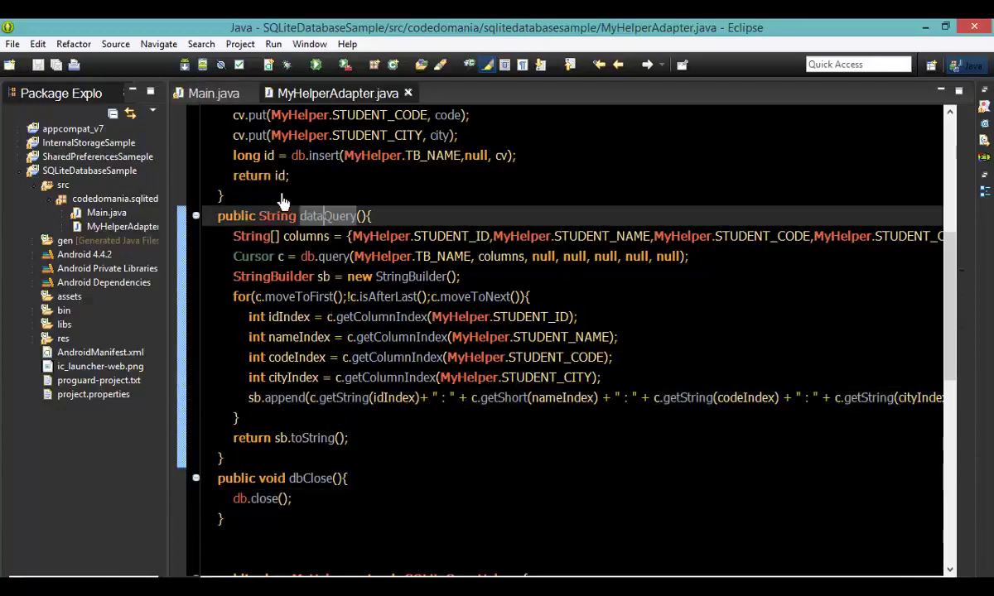
pyautogui.click(355, 398)
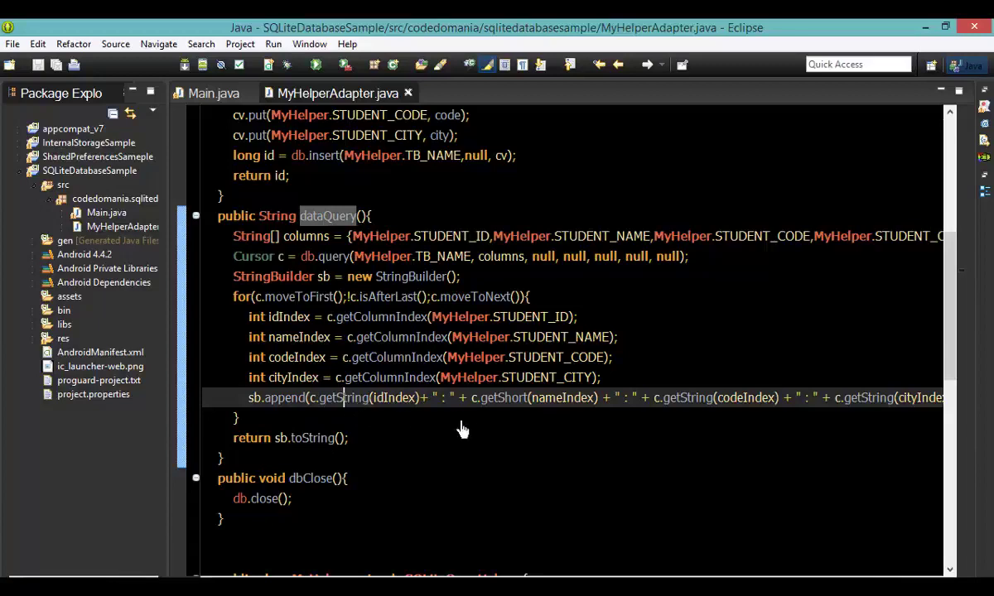
pyautogui.click(528, 398)
pyautogui.click(841, 399)
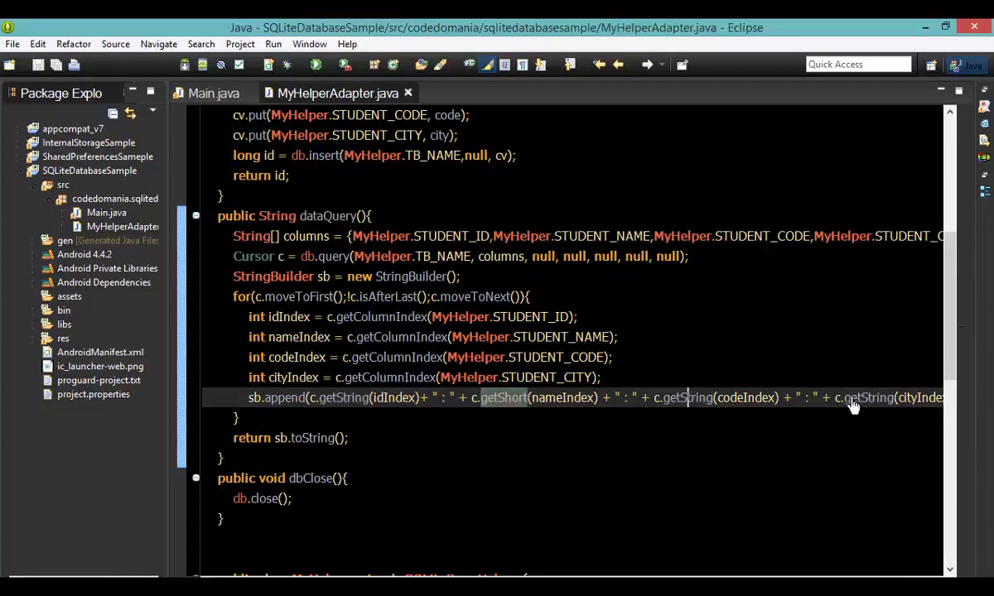
pyautogui.doubleClick(505, 398)
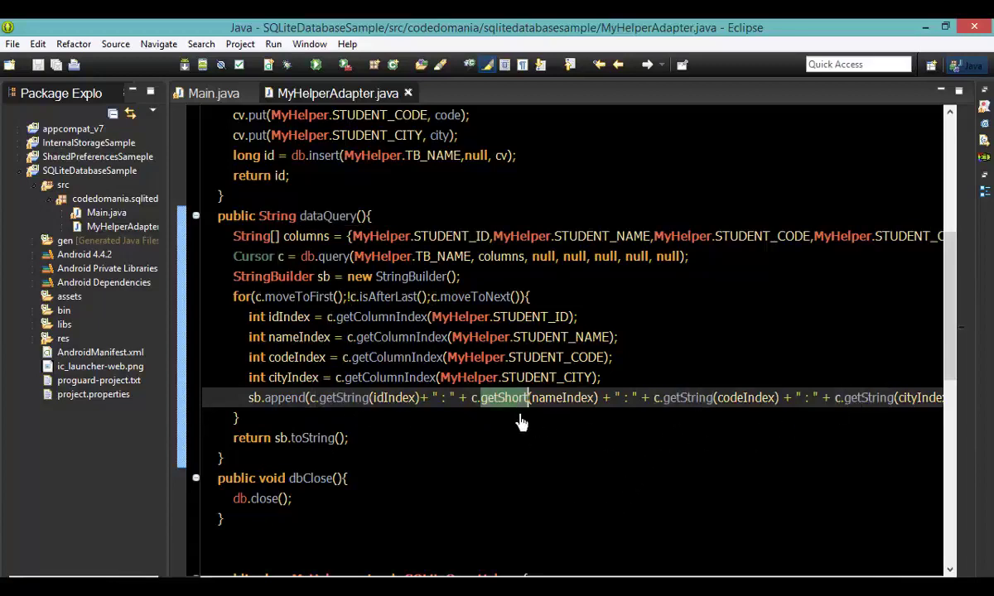
pyautogui.press('BackSpace')
pyautogui.write('getString')
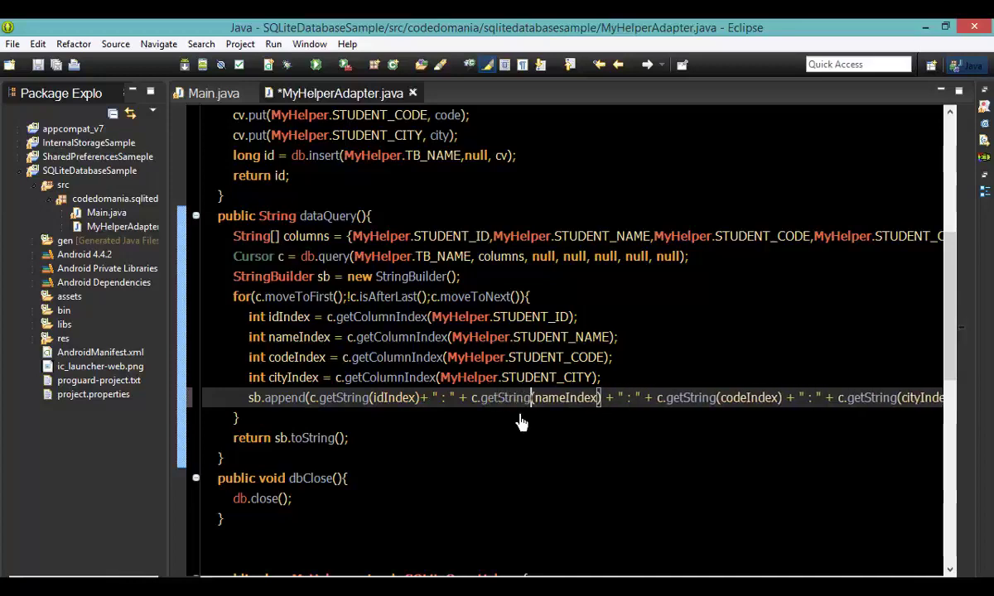
pyautogui.click(519, 460)
pyautogui.hotkey('ctrl', 's')
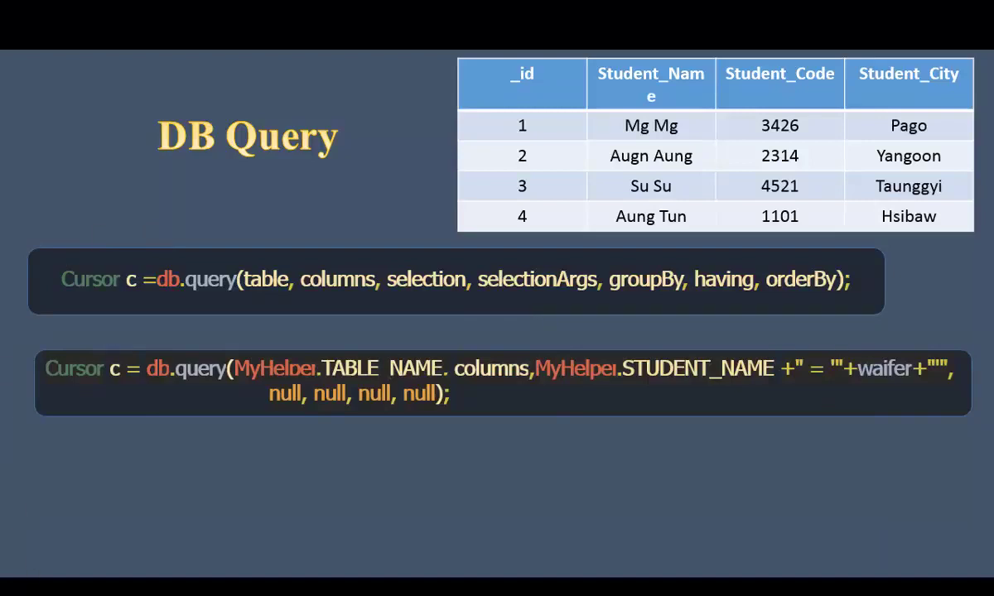
# Ink-mark the table and columns parameters and the first student row (3426, Mg Mg, Pago)
pyautogui.click(75, 571)
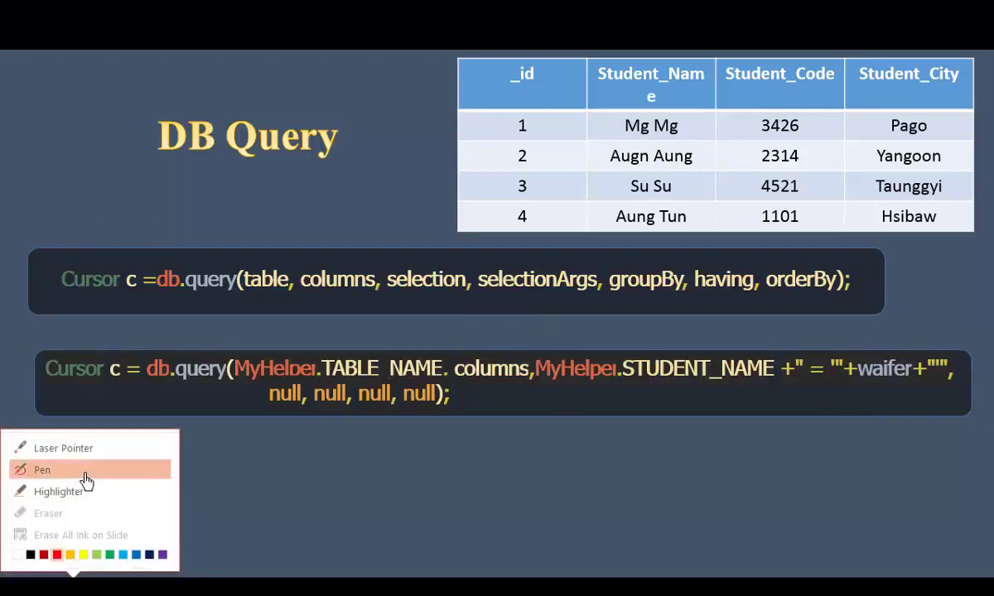
pyautogui.moveTo(257, 277); pyautogui.dragTo(294, 281)
pyautogui.moveTo(364, 290); pyautogui.dragTo(331, 269)
pyautogui.moveTo(389, 126)
pyautogui.mouseDown()
pyautogui.moveTo(460, 114)
pyautogui.moveTo(497, 126)
pyautogui.moveTo(443, 141)
pyautogui.mouseUp()
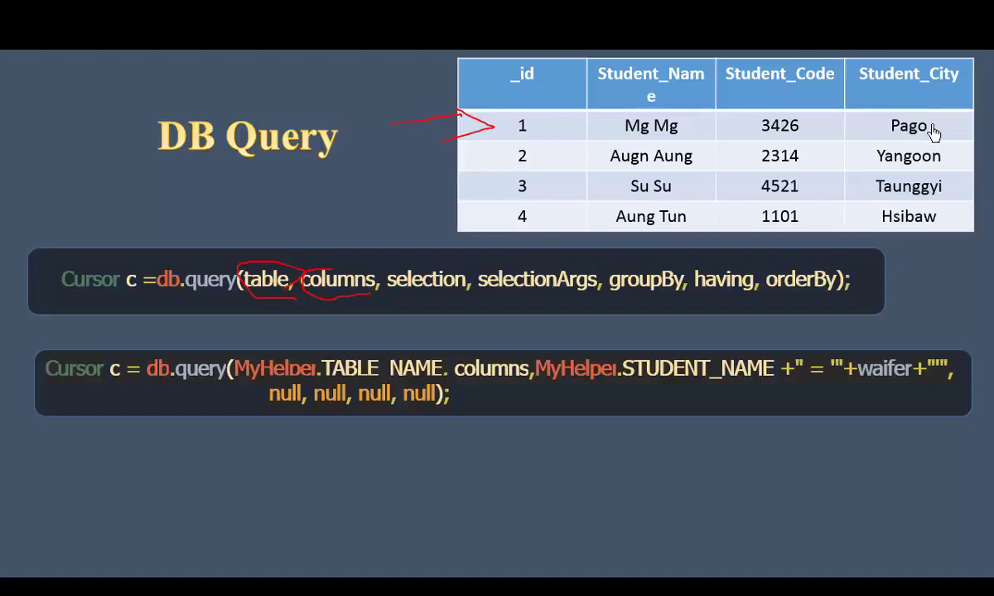
pyautogui.moveTo(923, 123); pyautogui.dragTo(871, 133)
pyautogui.moveTo(799, 119); pyautogui.dragTo(758, 137)
pyautogui.moveTo(687, 114); pyautogui.dragTo(503, 133)
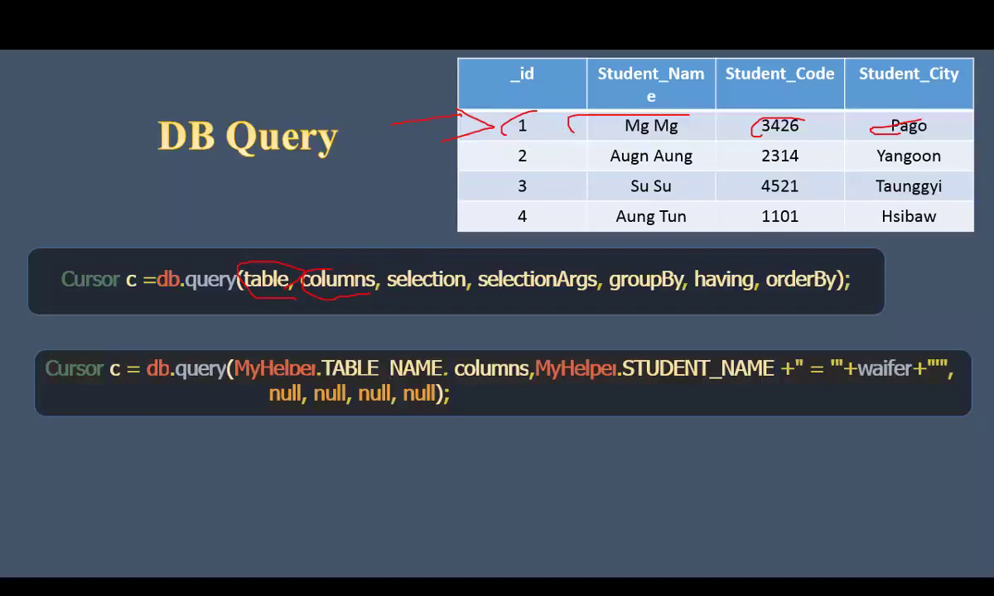
pyautogui.rightClick(10, 411)
# Erase the old ink, then circle Mg Mg and underline the columns parameter
pyautogui.click(74, 534)
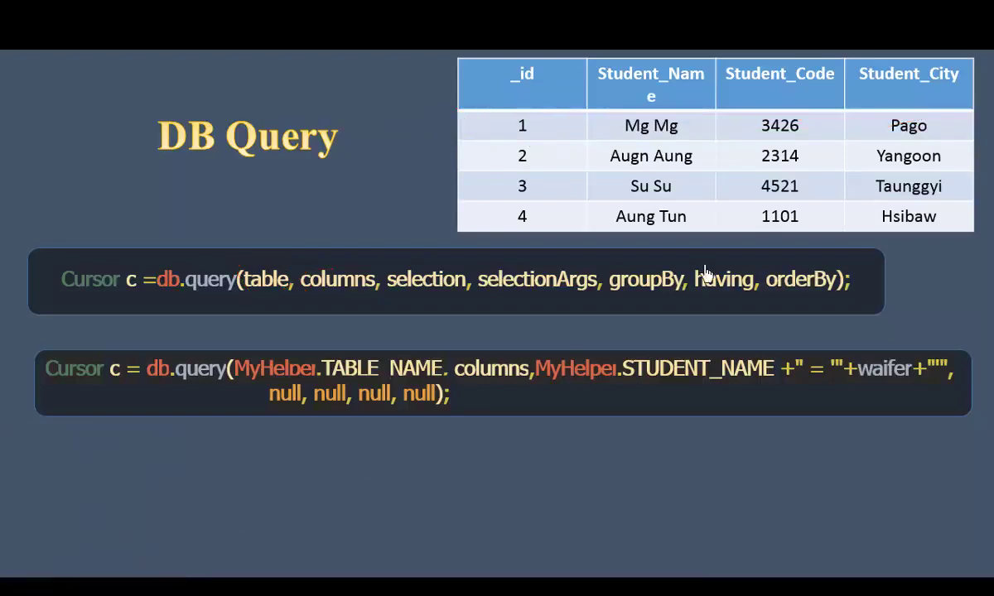
pyautogui.moveTo(708, 126); pyautogui.dragTo(617, 116)
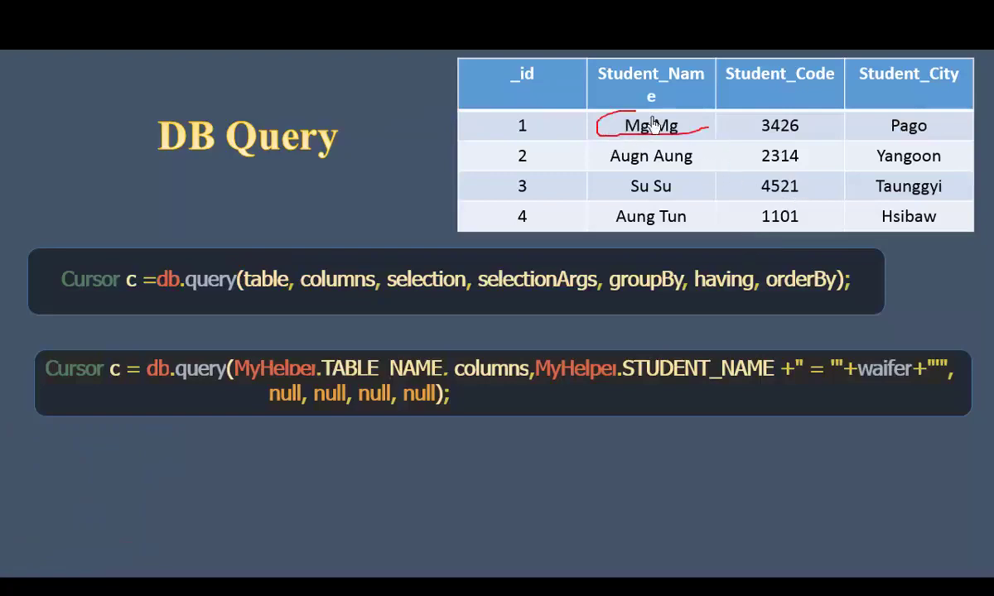
pyautogui.moveTo(368, 289); pyautogui.dragTo(319, 290)
# Underline the Student_Name and Student_Code headers, and circle 3426 and columns
pyautogui.moveTo(703, 86); pyautogui.dragTo(587, 89)
pyautogui.moveTo(825, 78); pyautogui.dragTo(750, 79)
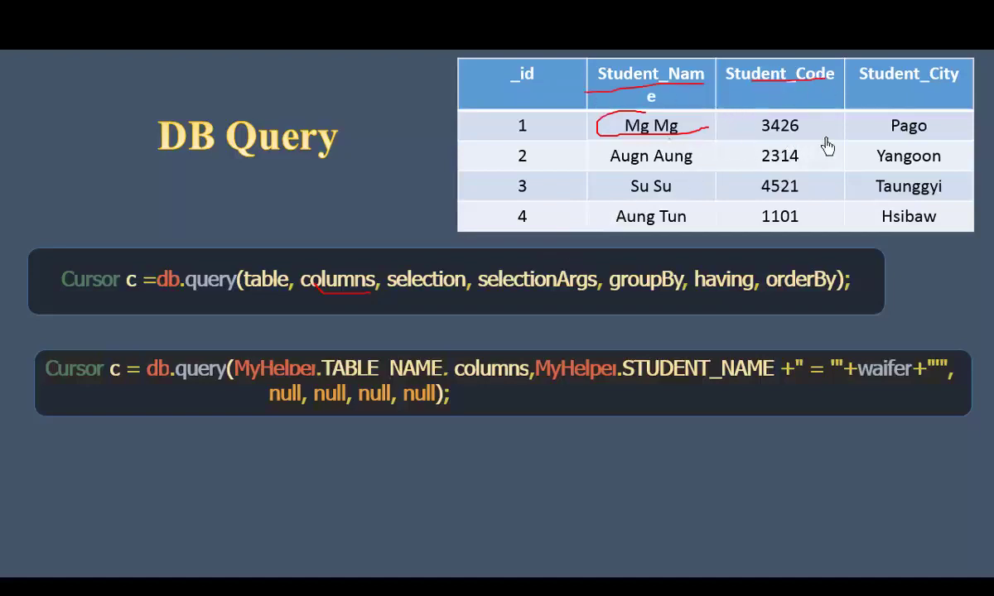
pyautogui.moveTo(818, 132); pyautogui.dragTo(745, 124)
pyautogui.moveTo(373, 294); pyautogui.dragTo(348, 255)
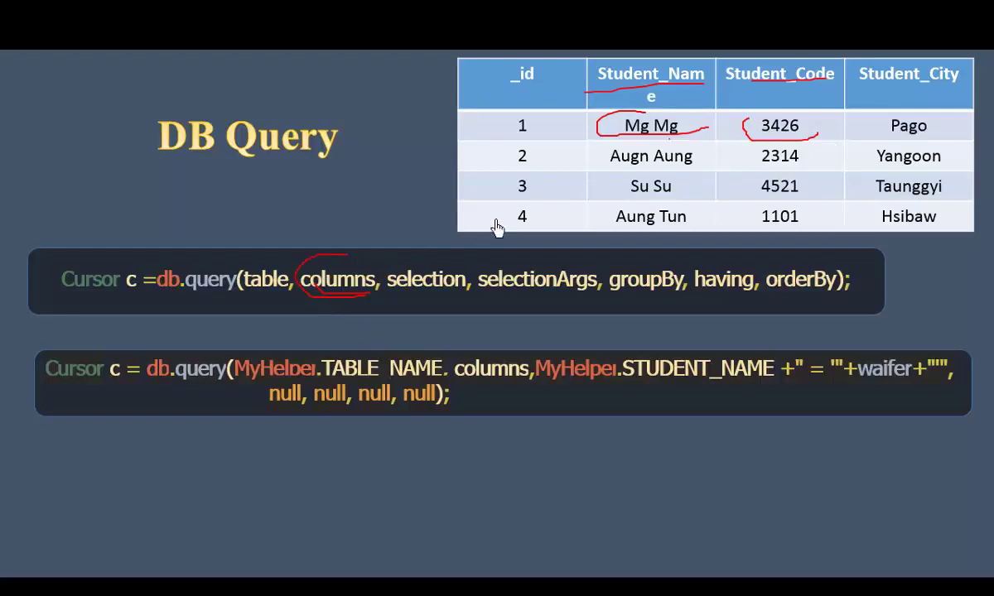
pyautogui.moveTo(364, 298); pyautogui.dragTo(370, 261)
# Point out STUDENT_NAME and STUDENT_CODE in dataQuery's columns array, then return to the slide
pyautogui.hotkey('alt', 'Tab')
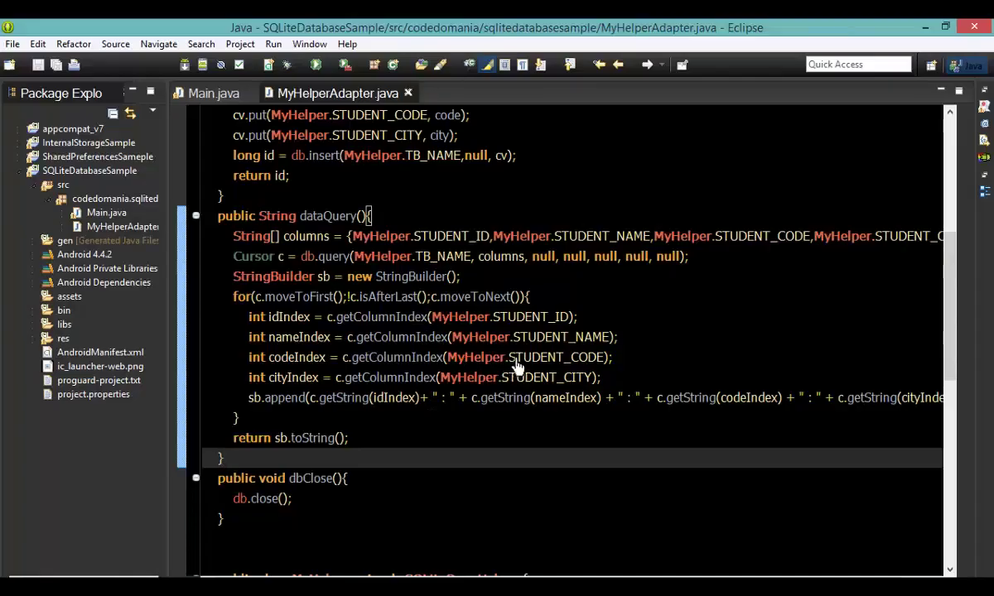
pyautogui.click(373, 236)
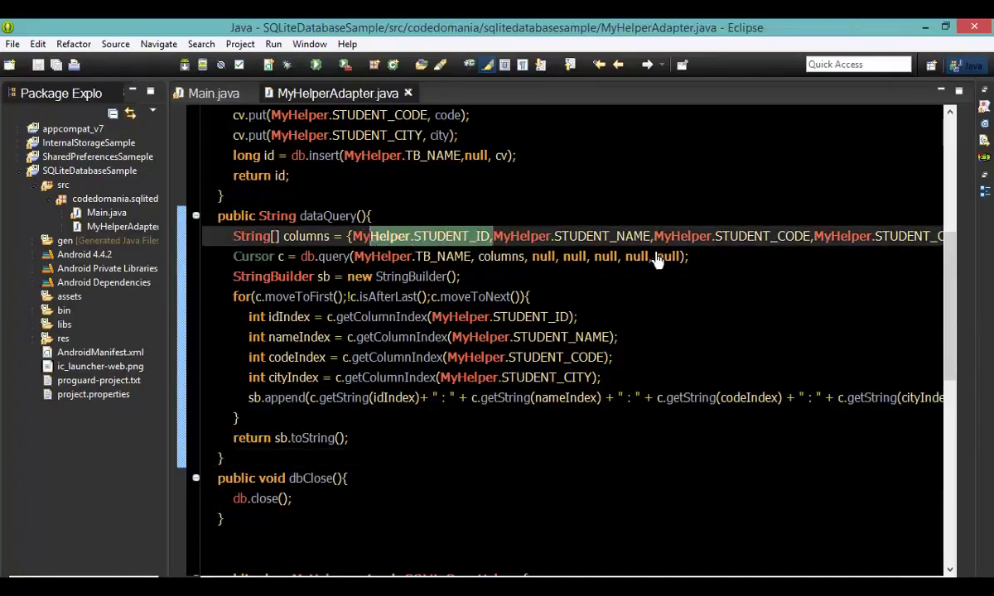
pyautogui.click(528, 236)
pyautogui.click(762, 236)
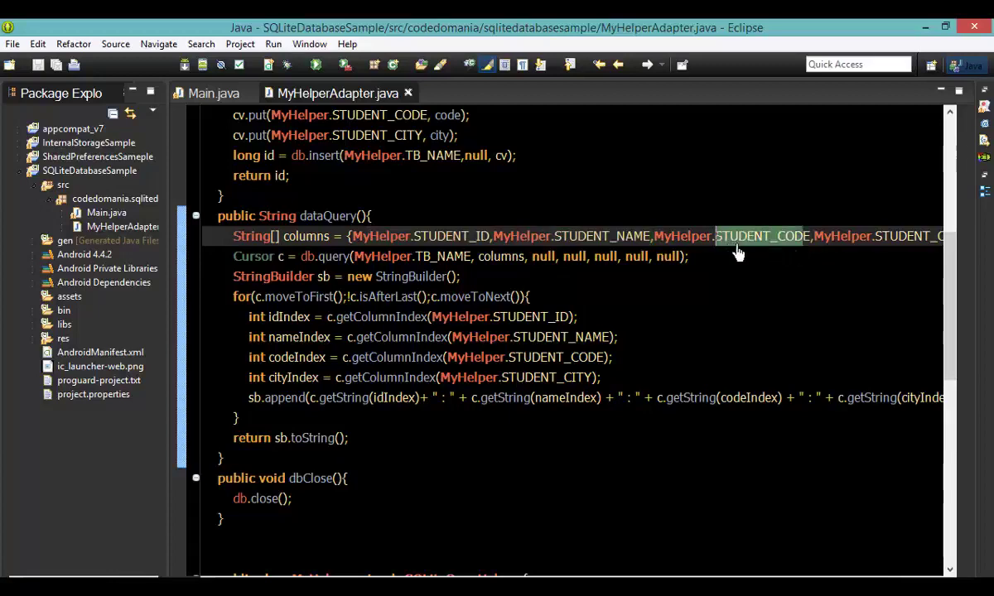
pyautogui.click(892, 236)
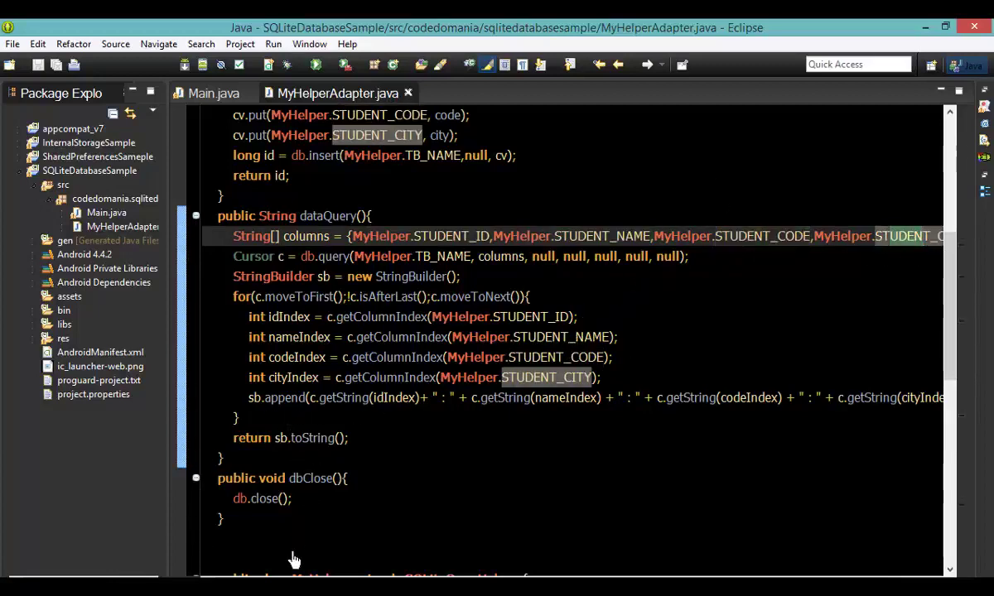
pyautogui.hotkey('alt', 'Tab')
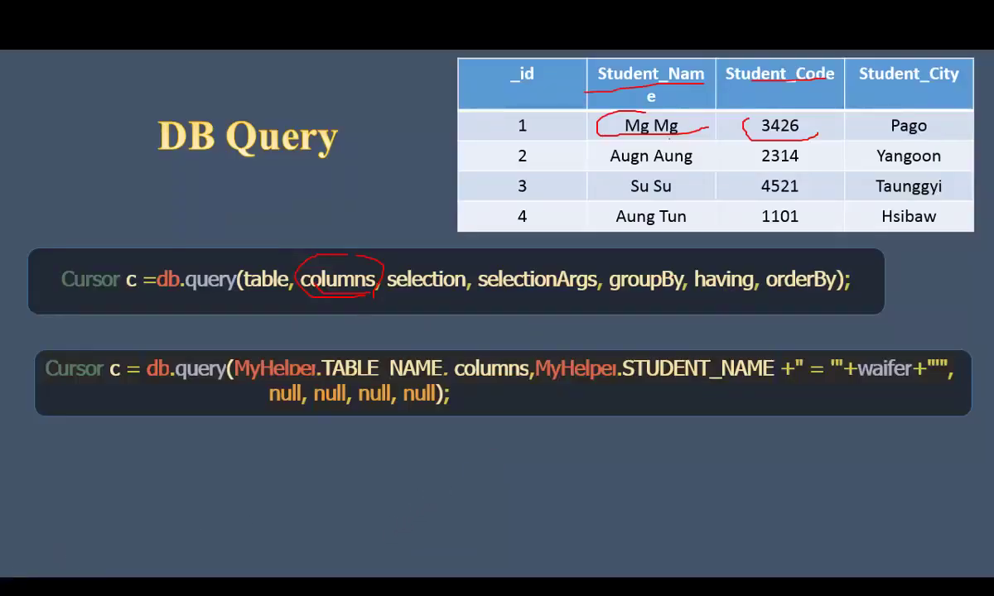
# Erase all slide ink, underline Mg Mg, and circle the whole first row
pyautogui.rightClick(10, 404)
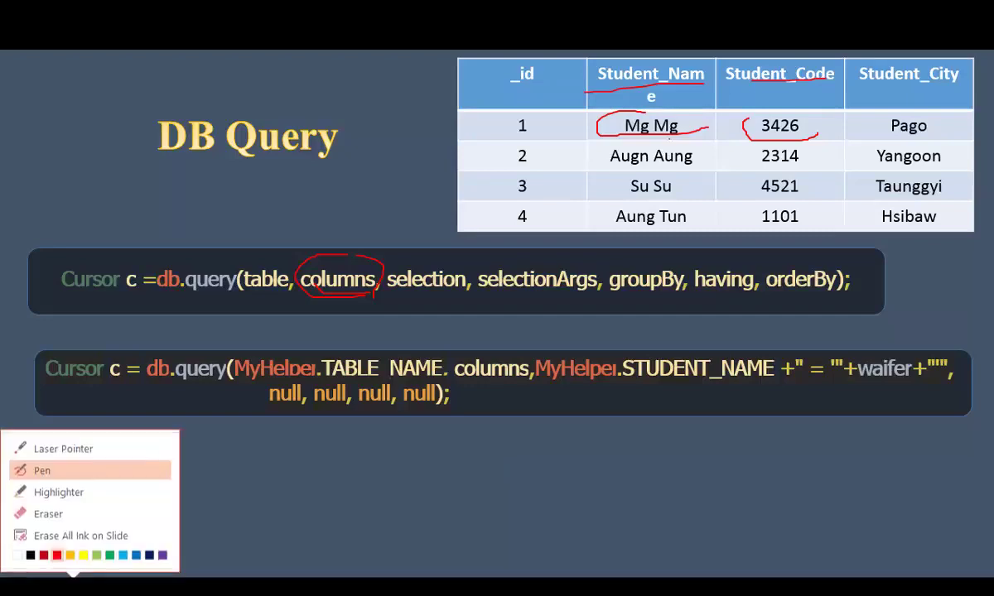
pyautogui.click(83, 531)
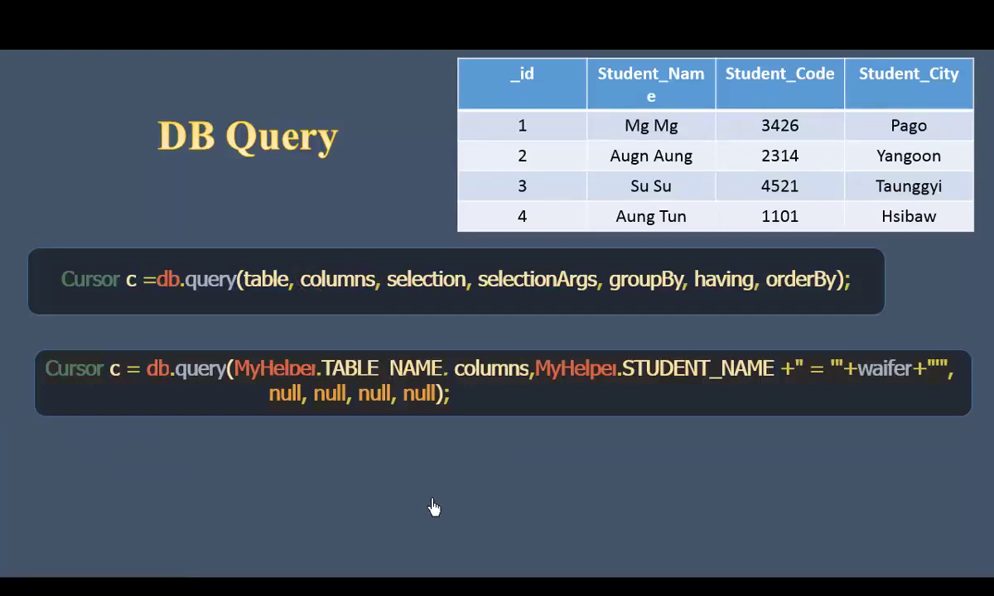
pyautogui.moveTo(617, 132)
pyautogui.mouseDown()
pyautogui.moveTo(687, 132)
pyautogui.moveTo(636, 116)
pyautogui.mouseUp()
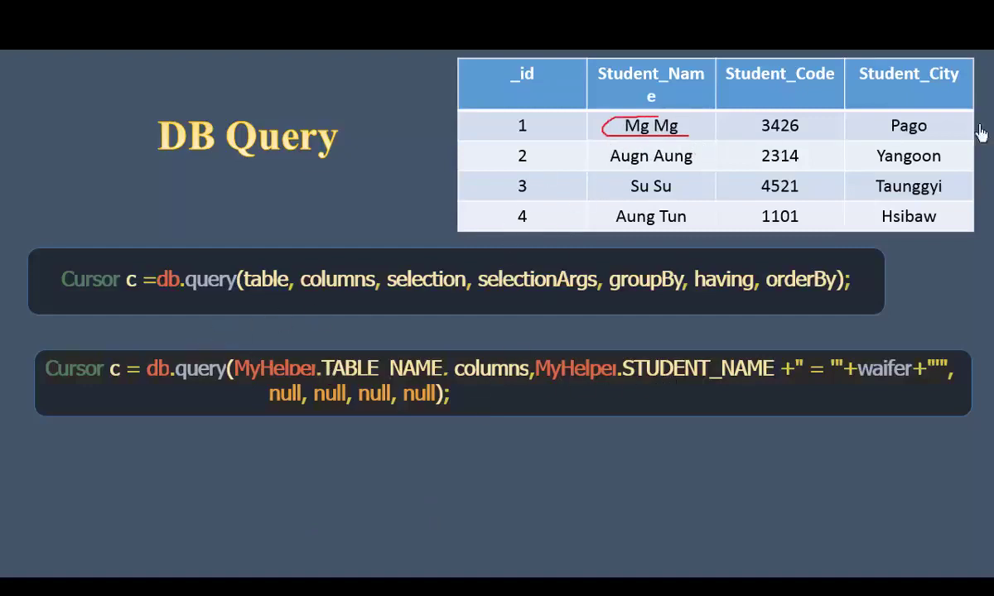
pyautogui.moveTo(973, 139)
pyautogui.mouseDown()
pyautogui.moveTo(480, 136)
pyautogui.moveTo(464, 111)
pyautogui.moveTo(580, 104)
pyautogui.moveTo(967, 120)
pyautogui.mouseUp()
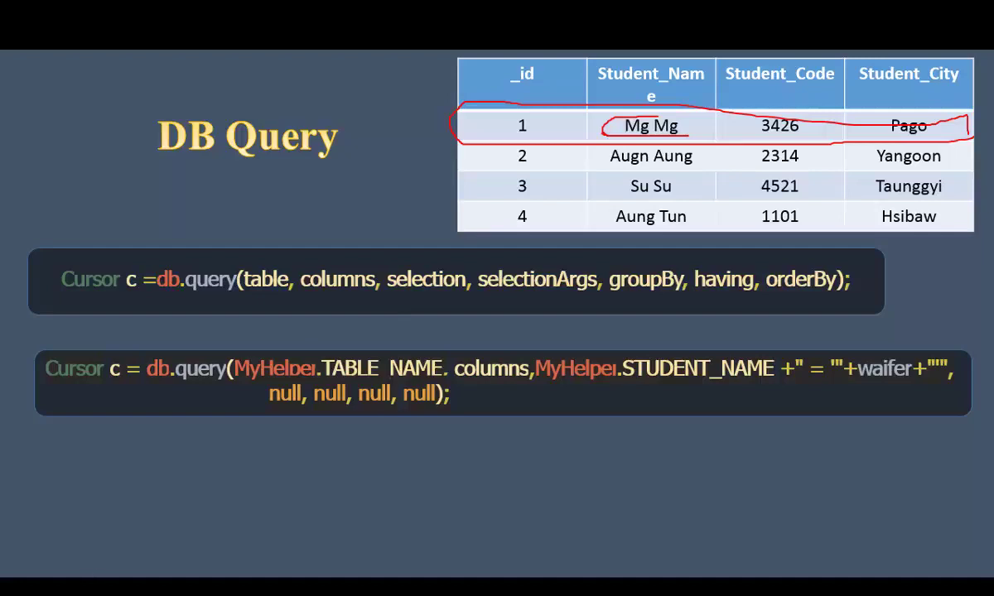
# Clear the ink and mark the table rows, circling Mg Mg and the first row
pyautogui.rightClick(6, 406)
pyautogui.click(75, 535)
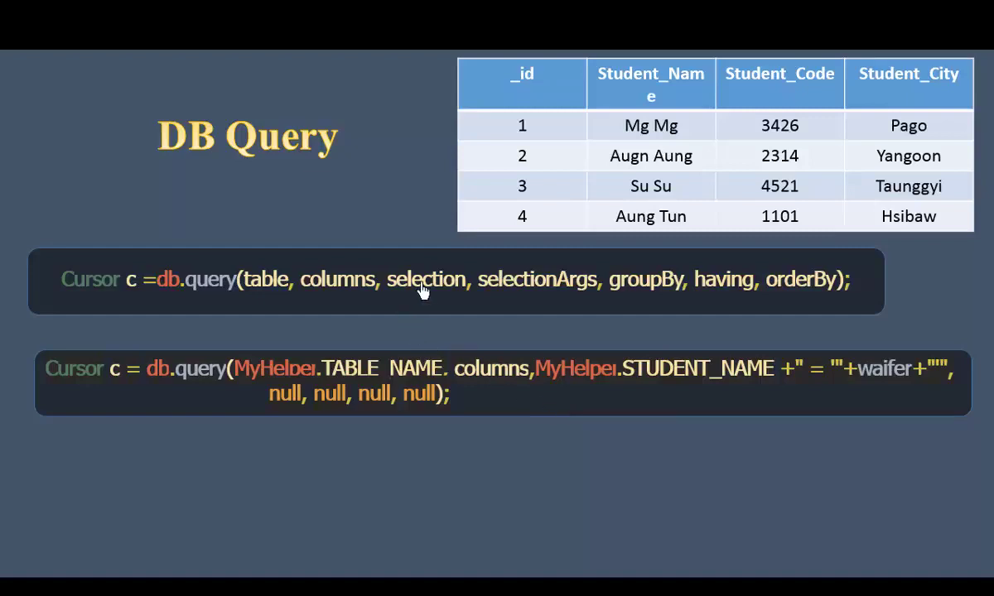
pyautogui.moveTo(432, 225); pyautogui.dragTo(484, 219)
pyautogui.moveTo(423, 195); pyautogui.dragTo(485, 192)
pyautogui.moveTo(431, 150)
pyautogui.mouseDown()
pyautogui.moveTo(488, 153)
pyautogui.moveTo(489, 130)
pyautogui.mouseUp()
pyautogui.moveTo(695, 137); pyautogui.dragTo(712, 140)
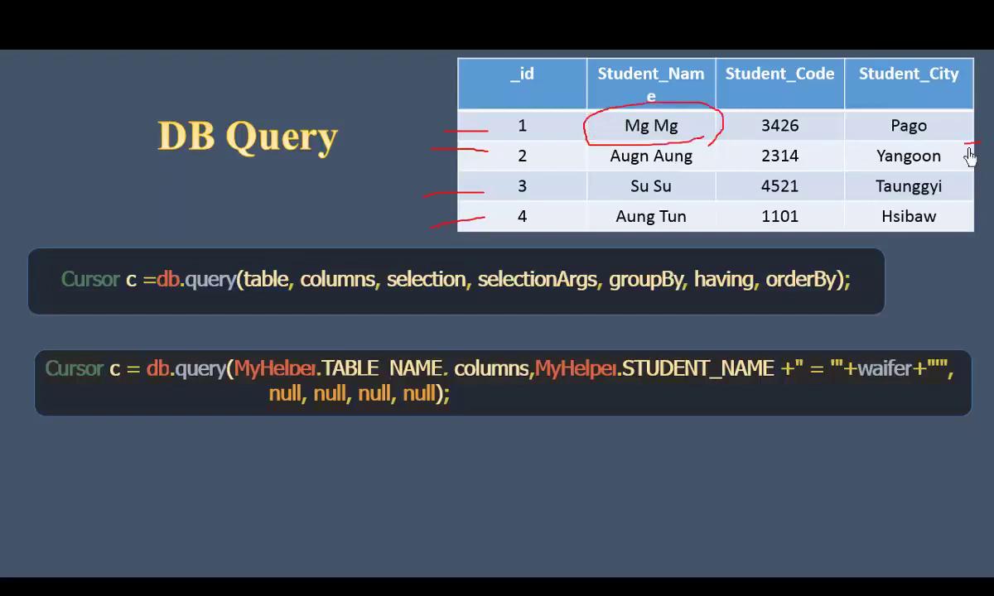
pyautogui.moveTo(963, 145)
pyautogui.mouseDown()
pyautogui.moveTo(894, 108)
pyautogui.moveTo(973, 113)
pyautogui.mouseUp()
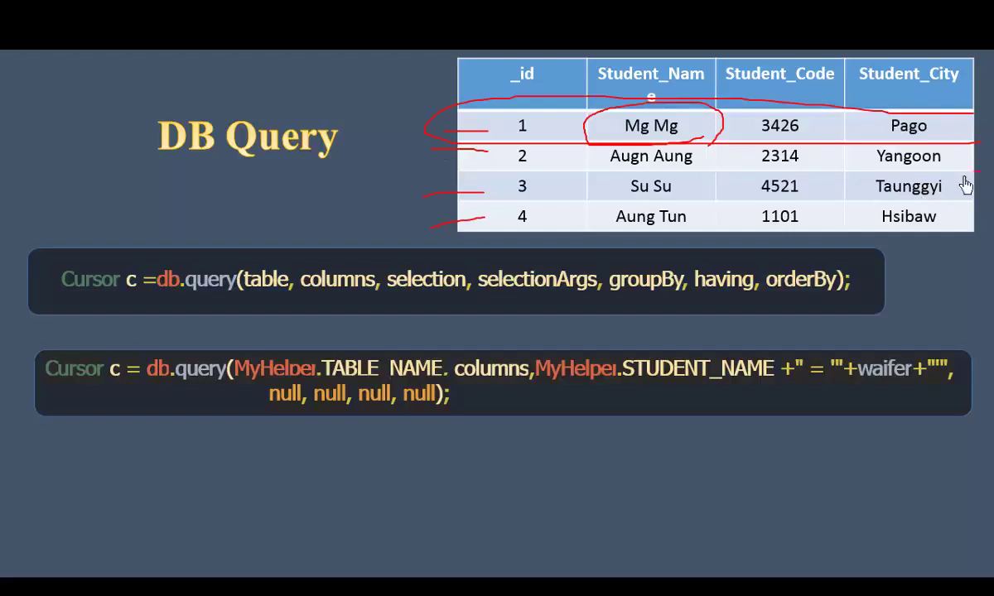
pyautogui.moveTo(981, 172); pyautogui.dragTo(426, 162)
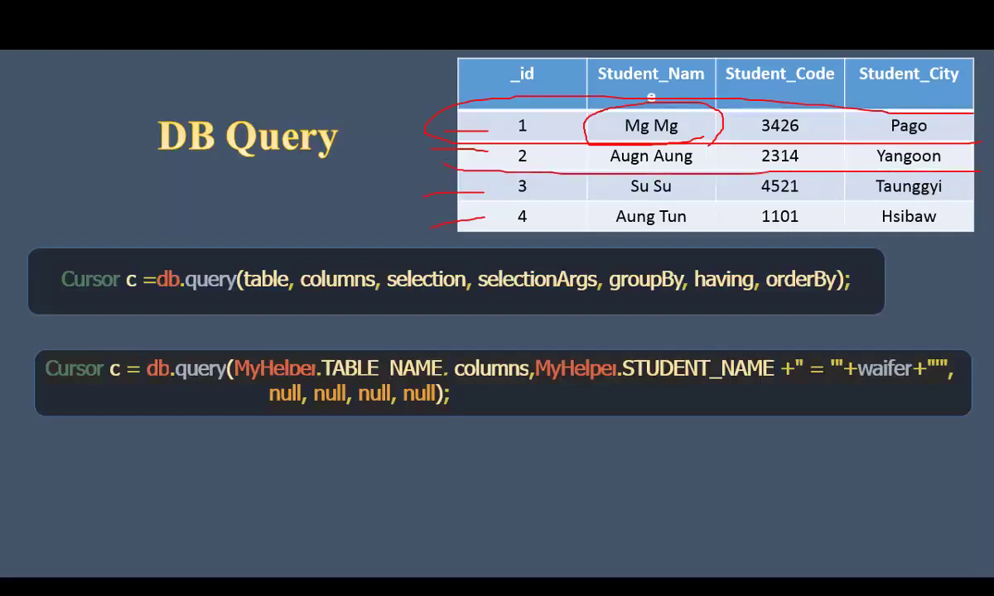
# Erase again and underline TABLE_NAME, columns, MyHelper.STUDENT_NAME and waifer in the example query
pyautogui.rightClick(8, 404)
pyautogui.click(83, 522)
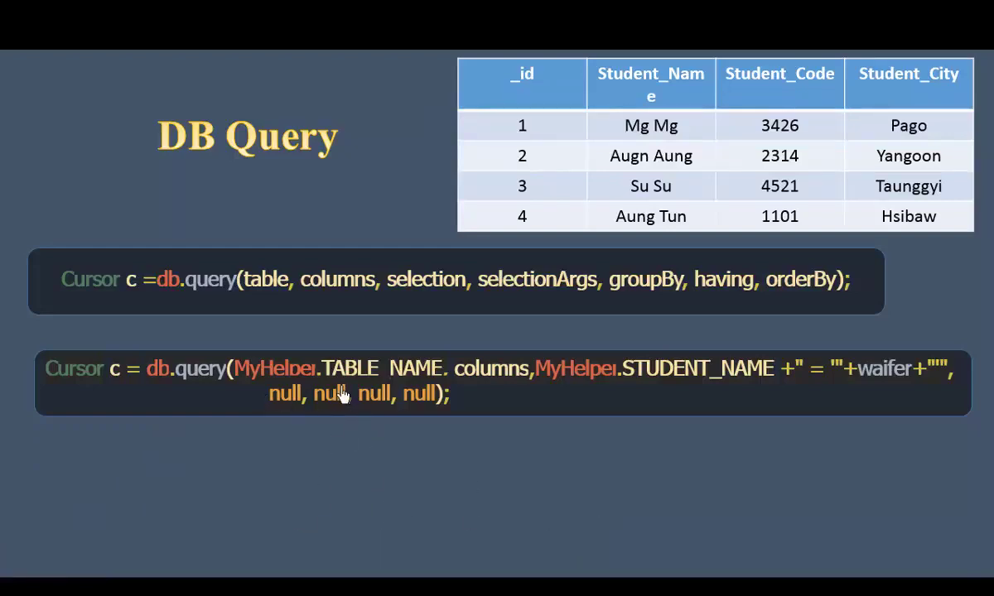
pyautogui.moveTo(446, 380); pyautogui.dragTo(240, 381)
pyautogui.moveTo(543, 387); pyautogui.dragTo(469, 387)
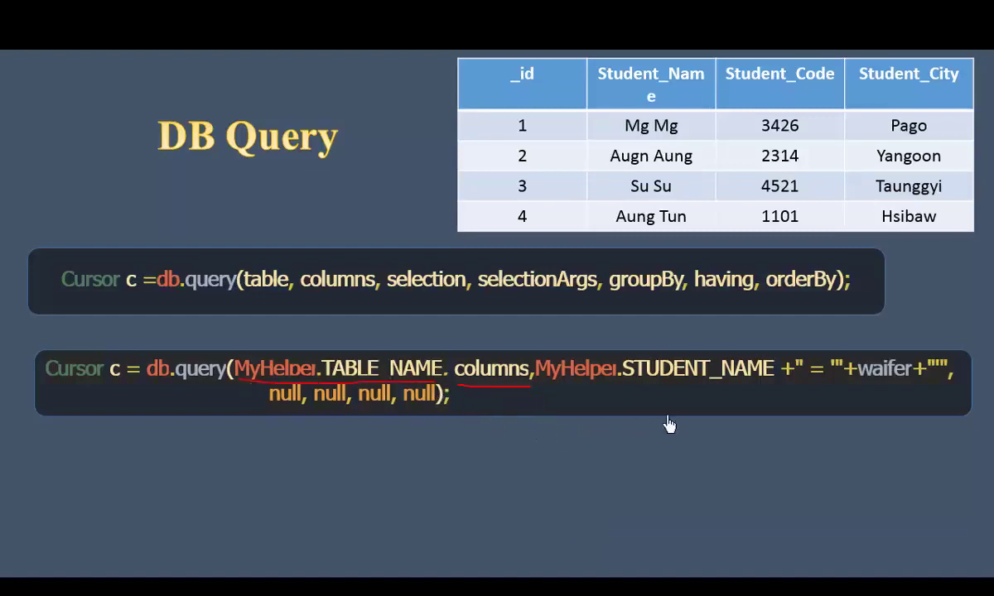
pyautogui.moveTo(779, 381); pyautogui.dragTo(571, 381)
pyautogui.moveTo(838, 379); pyautogui.dragTo(810, 379)
pyautogui.moveTo(932, 381); pyautogui.dragTo(861, 380)
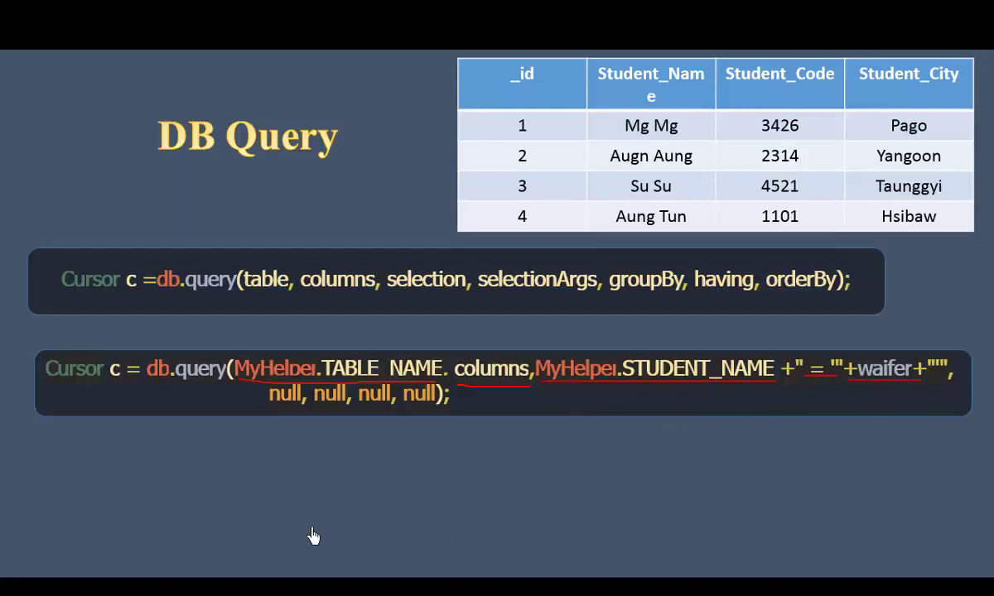
# Open Main.java and dismiss the emulator's launcher welcome overlay
pyautogui.hotkey('alt', 'Tab')
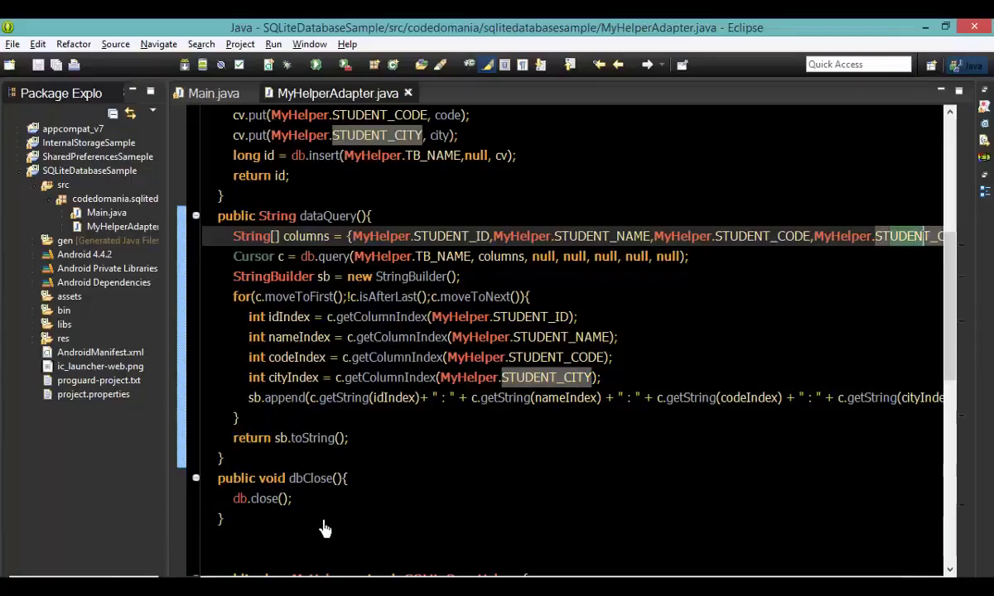
pyautogui.click(480, 457)
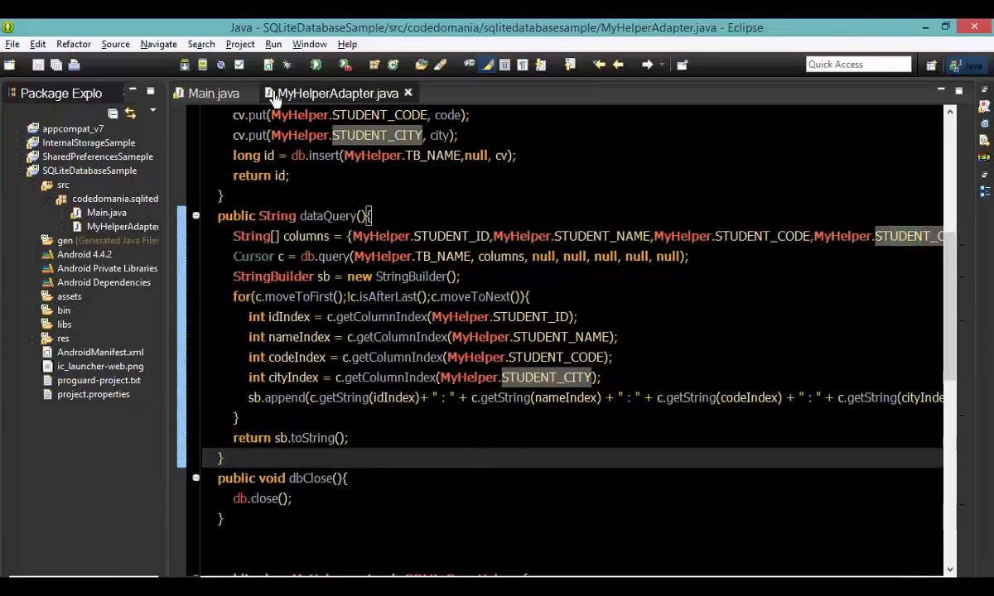
pyautogui.click(214, 93)
pyautogui.scroll(-10, 484, 450)
pyautogui.scroll(-5, 484, 450)
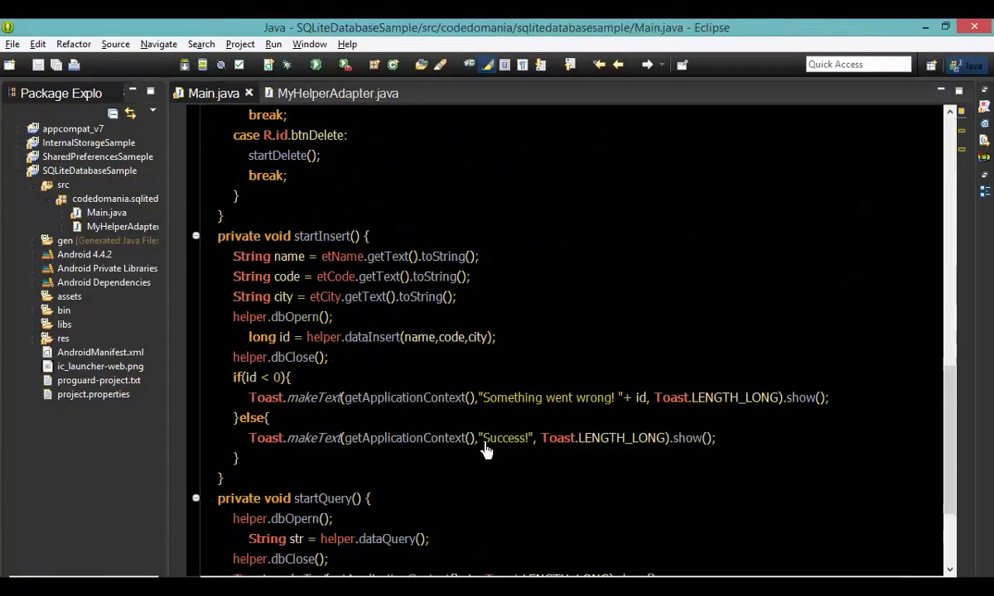
pyautogui.scroll(-3, 484, 449)
pyautogui.scroll(-2, 332, 375)
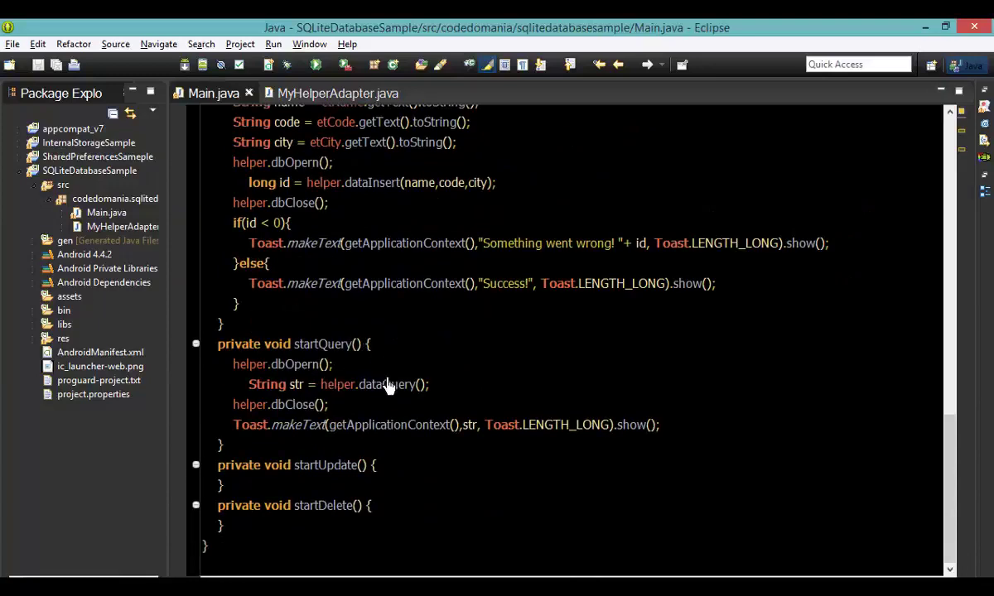
pyautogui.hotkey('alt', 'Tab')
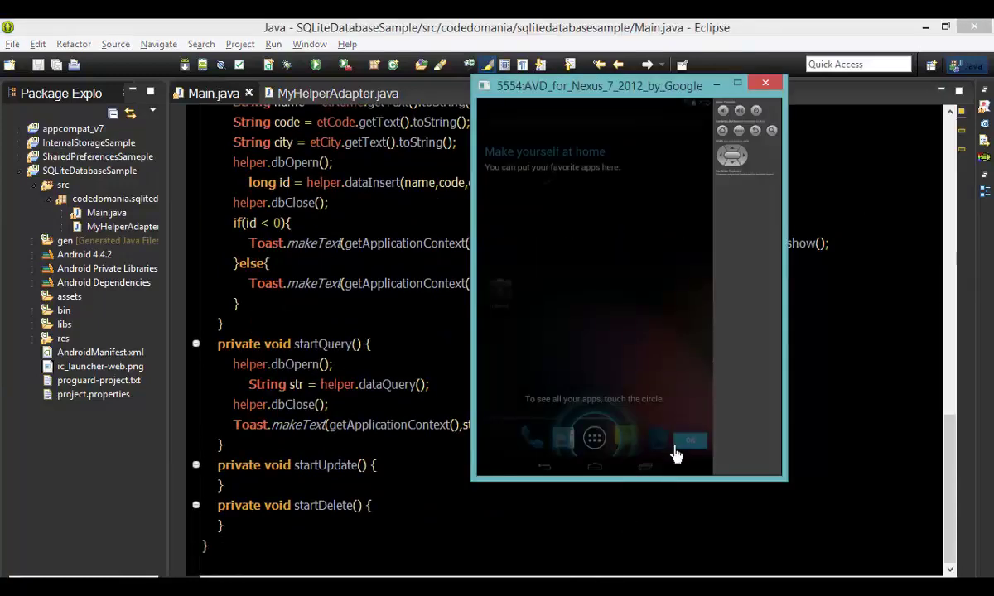
pyautogui.click(687, 447)
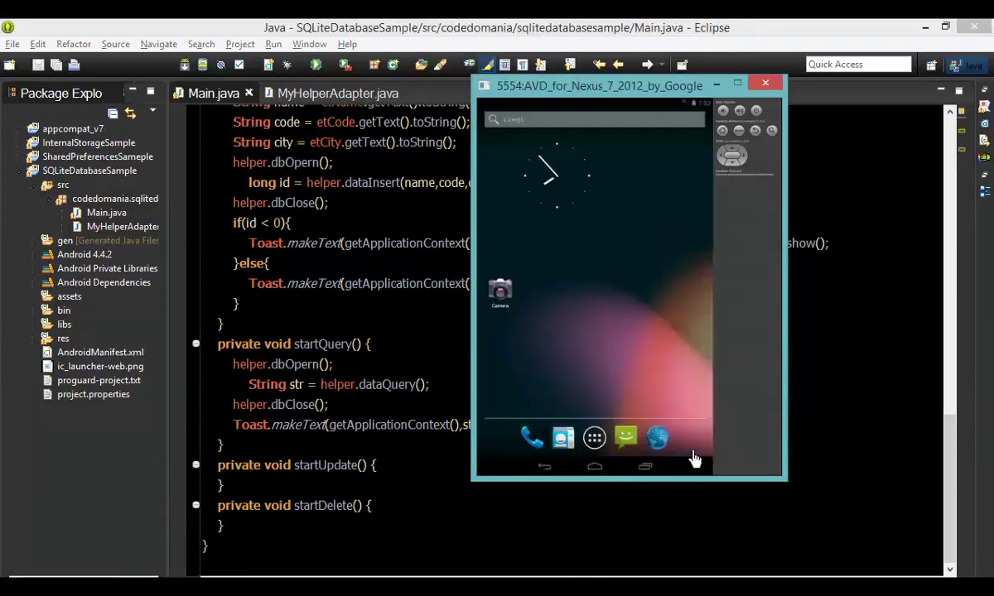
pyautogui.hotkey('alt', 'Tab')
# Trace startQuery's dataQuery call to its declaration in MyHelperAdapter.java and back
pyautogui.click(380, 465)
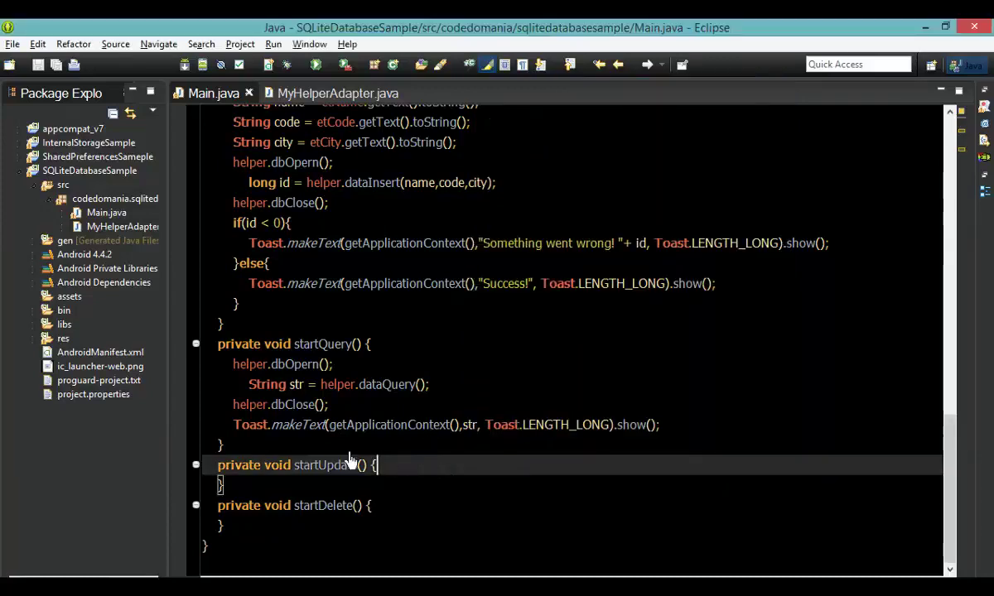
pyautogui.click(325, 343)
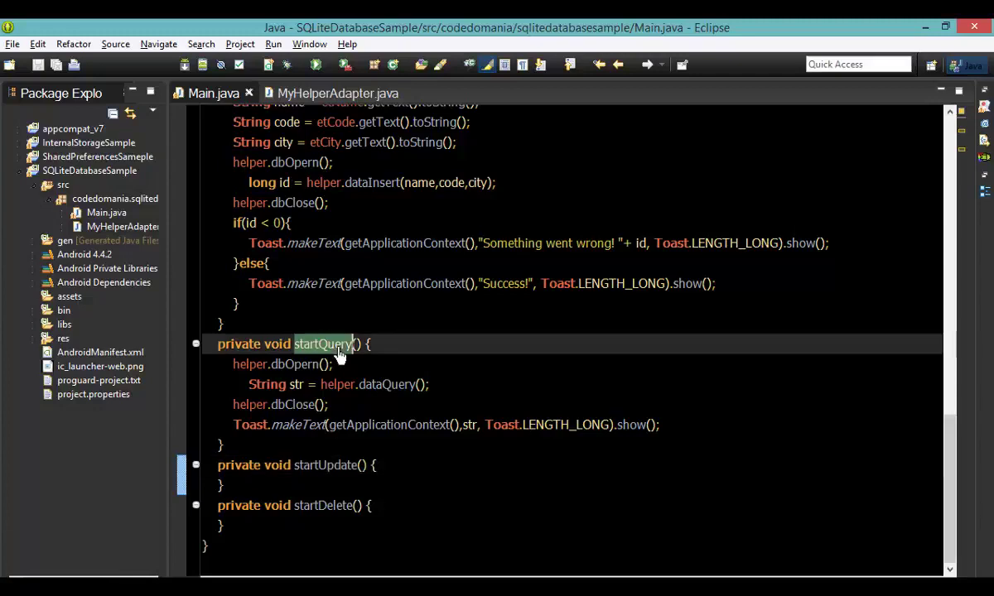
pyautogui.click(386, 384)
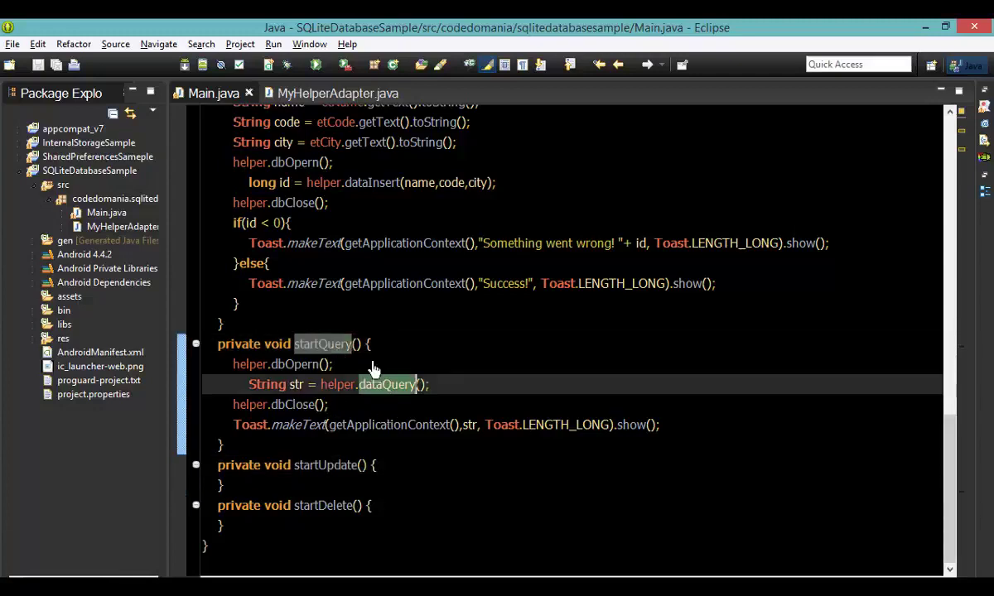
pyautogui.click(329, 93)
pyautogui.doubleClick(329, 217)
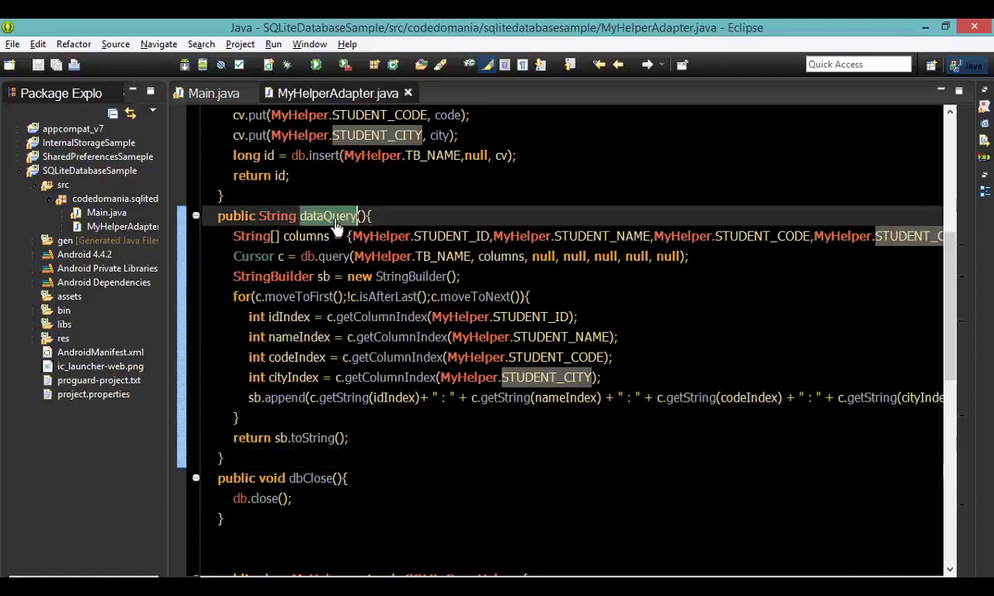
pyautogui.click(214, 93)
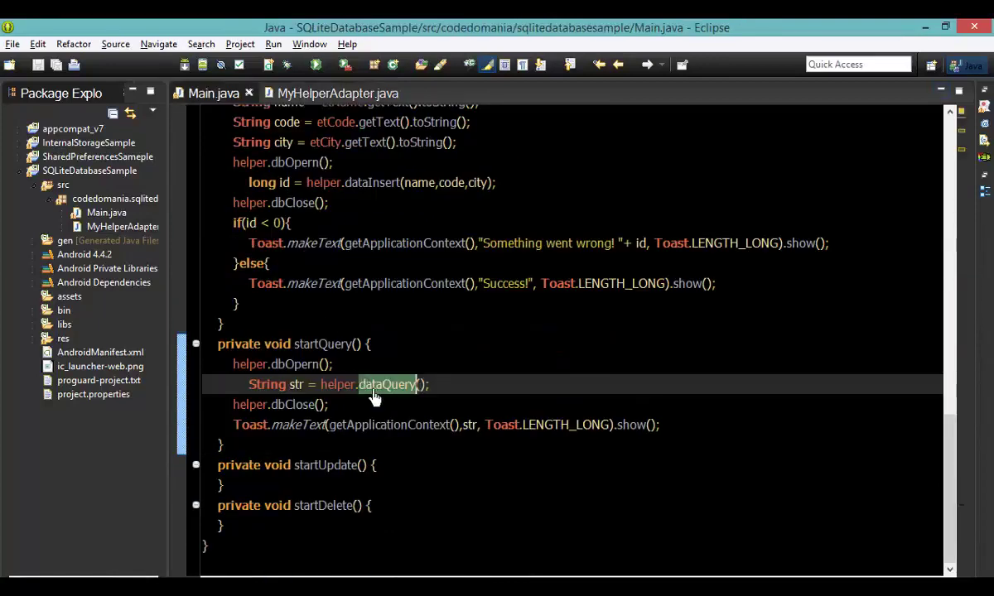
pyautogui.click(426, 386)
pyautogui.scroll(3, 408, 433)
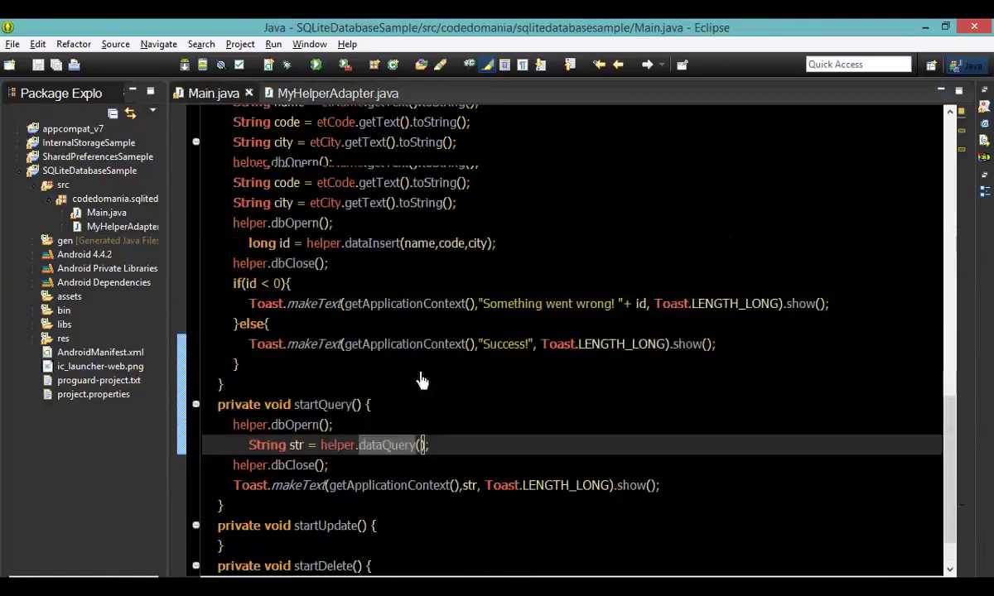
pyautogui.scroll(3, 414, 406)
pyautogui.scroll(2, 422, 380)
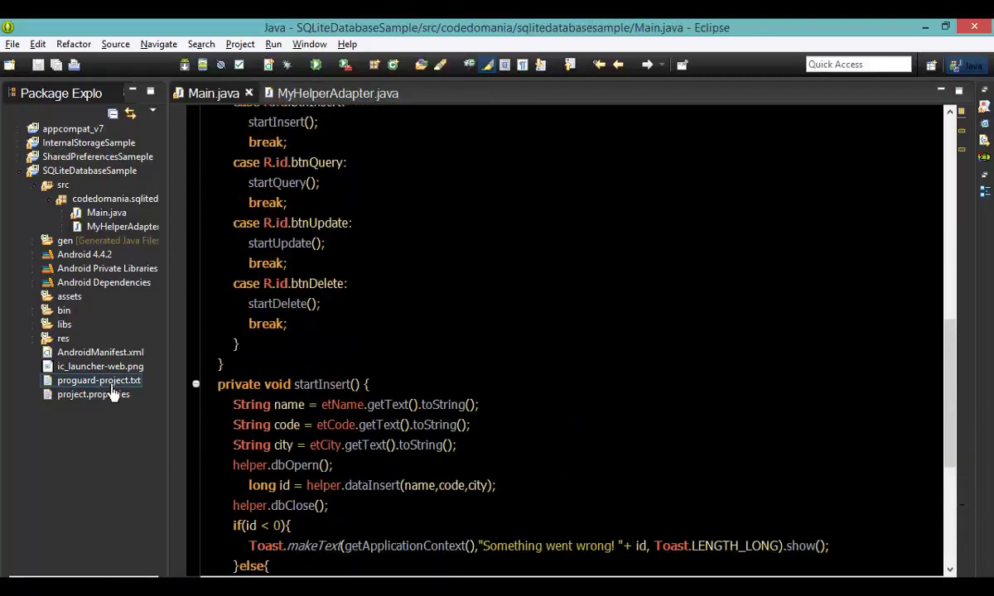
# Expand res/layout and open main.xml in the layout designer
pyautogui.click(35, 338)
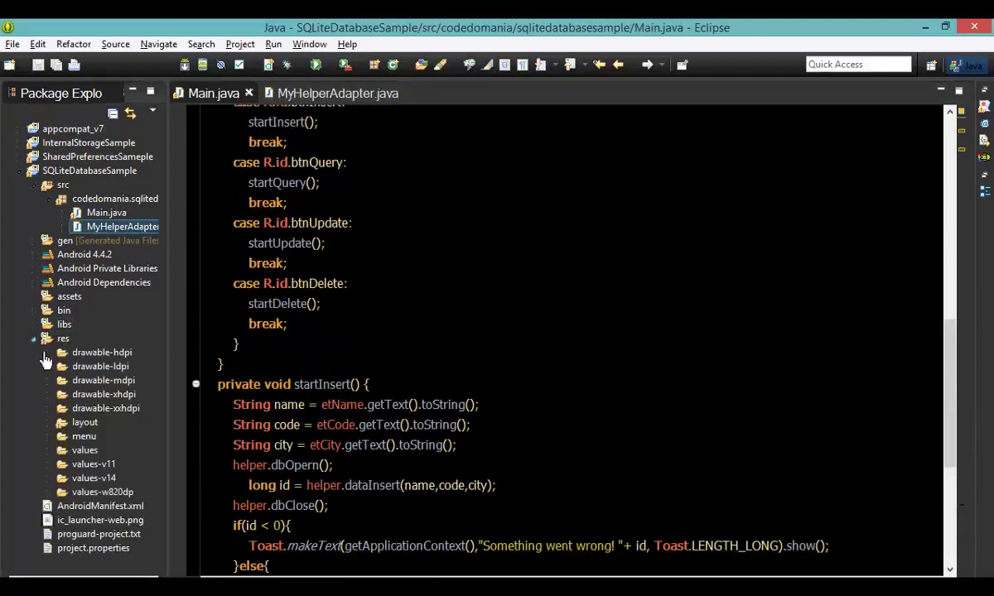
pyautogui.click(50, 422)
pyautogui.click(105, 437)
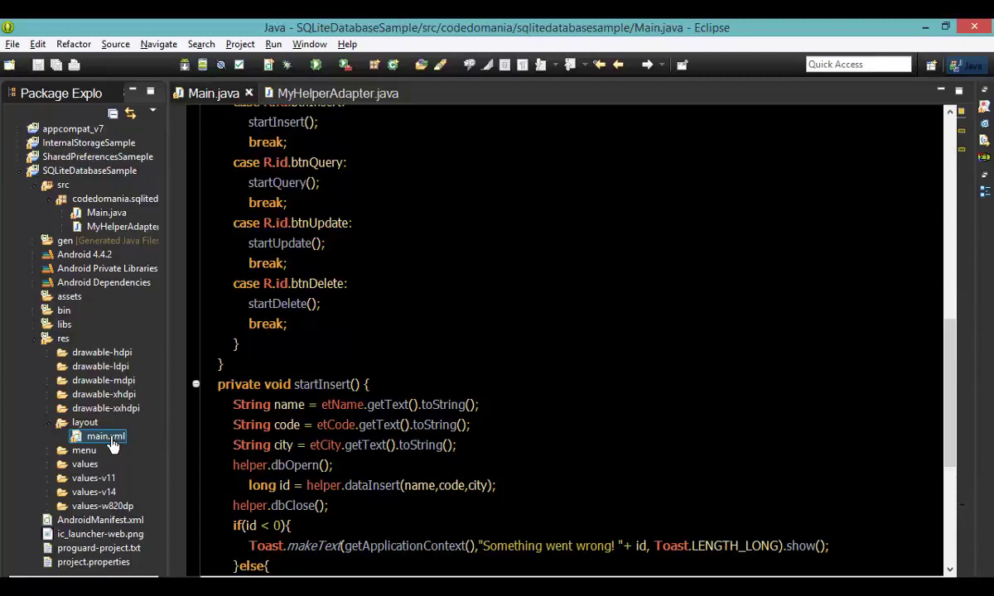
pyautogui.click(106, 436)
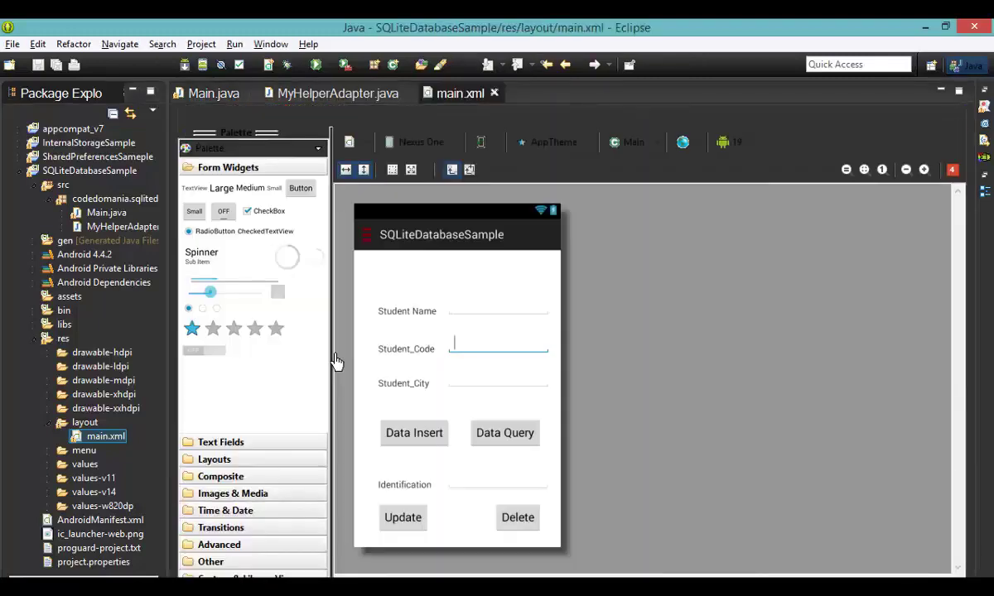
# Review the student form in the main.xml designer, then go back to Main.java
pyautogui.click(495, 317)
pyautogui.click(492, 318)
pyautogui.click(507, 434)
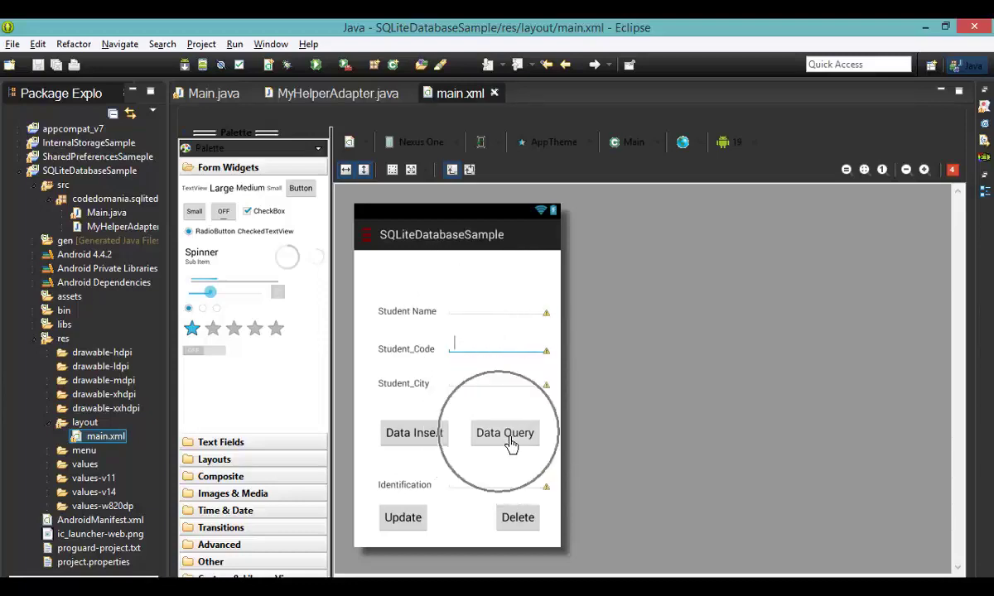
pyautogui.click(507, 434)
pyautogui.click(214, 93)
pyautogui.scroll(-3, 396, 444)
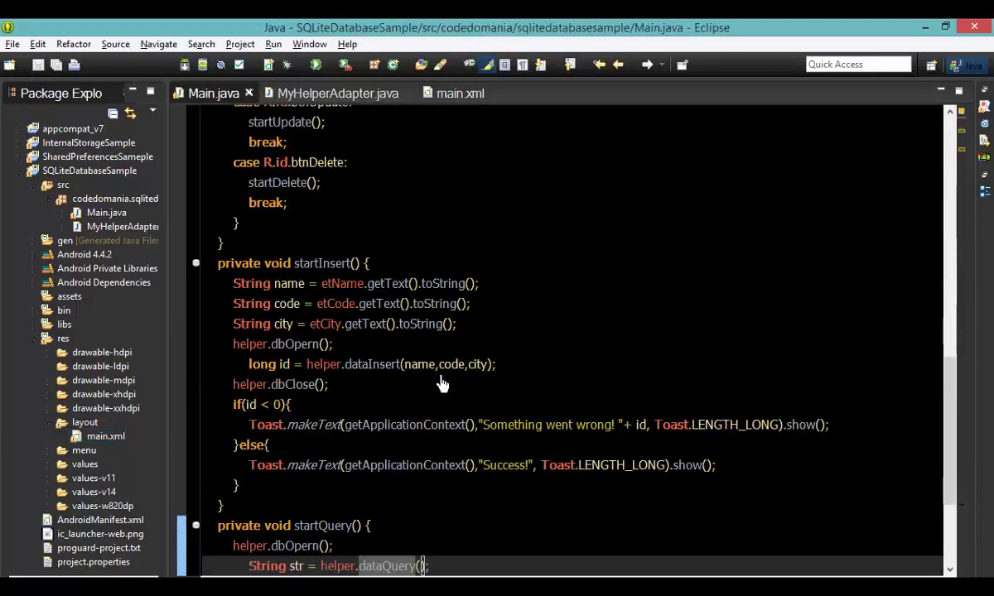
pyautogui.scroll(-3, 414, 389)
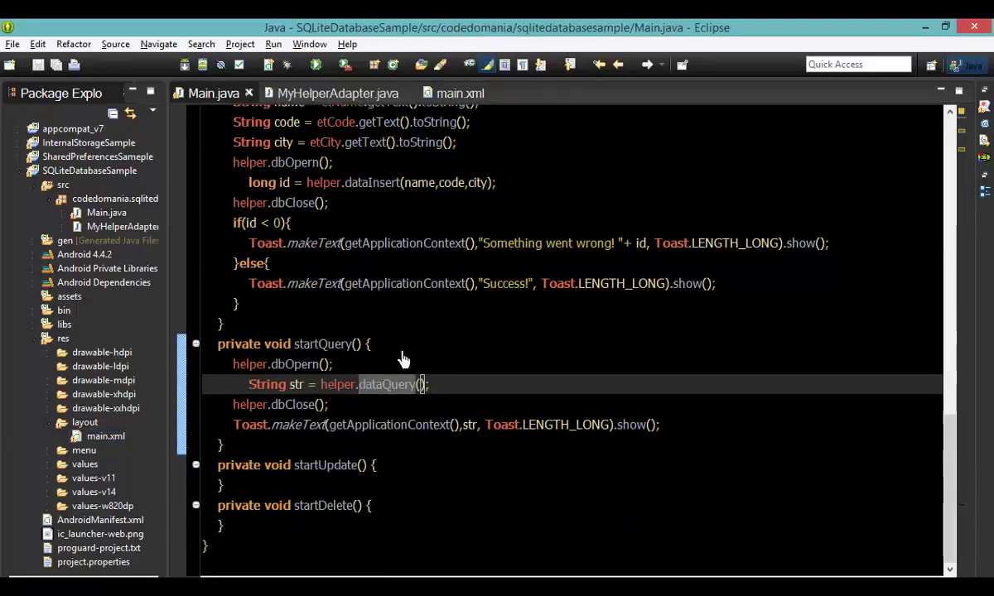
# Add String name = etName.getText().toString(), pass name to dataQuery, and save Main.java
pyautogui.click(373, 344)
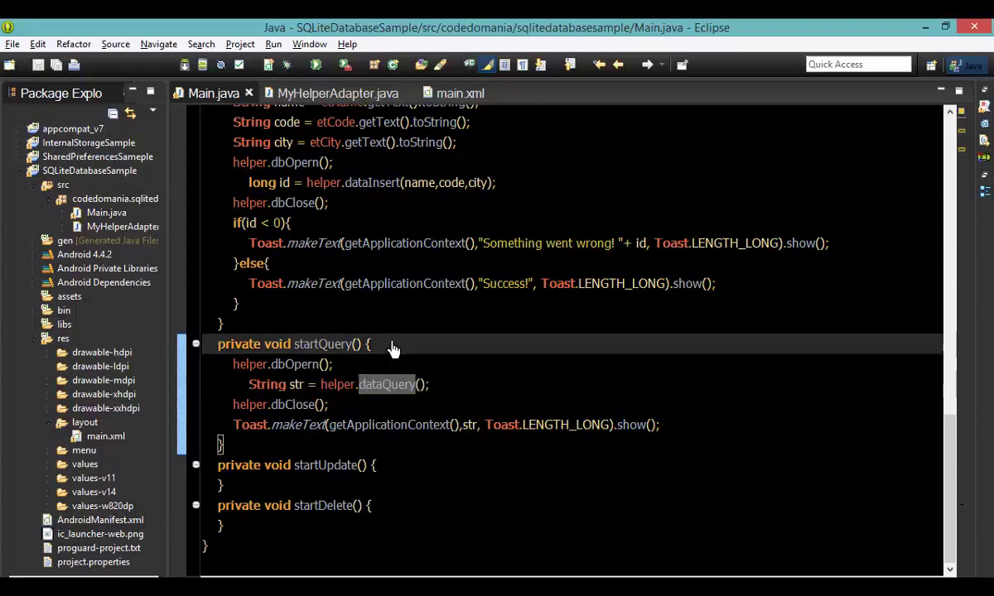
pyautogui.press('Return')
pyautogui.write('String name = e')
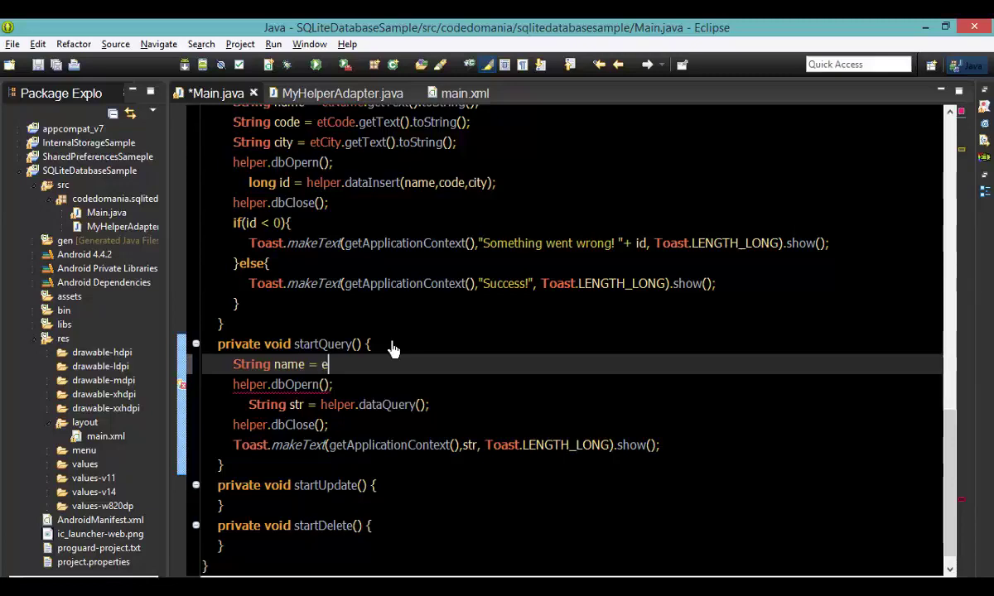
pyautogui.write('tName.getTe')
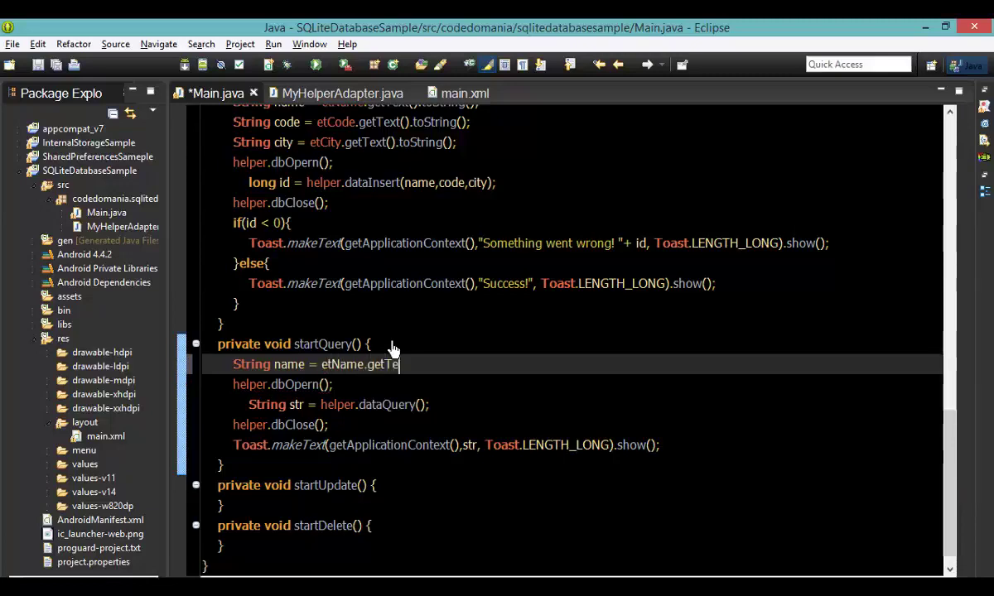
pyautogui.press('Return')
pyautogui.write('.to')
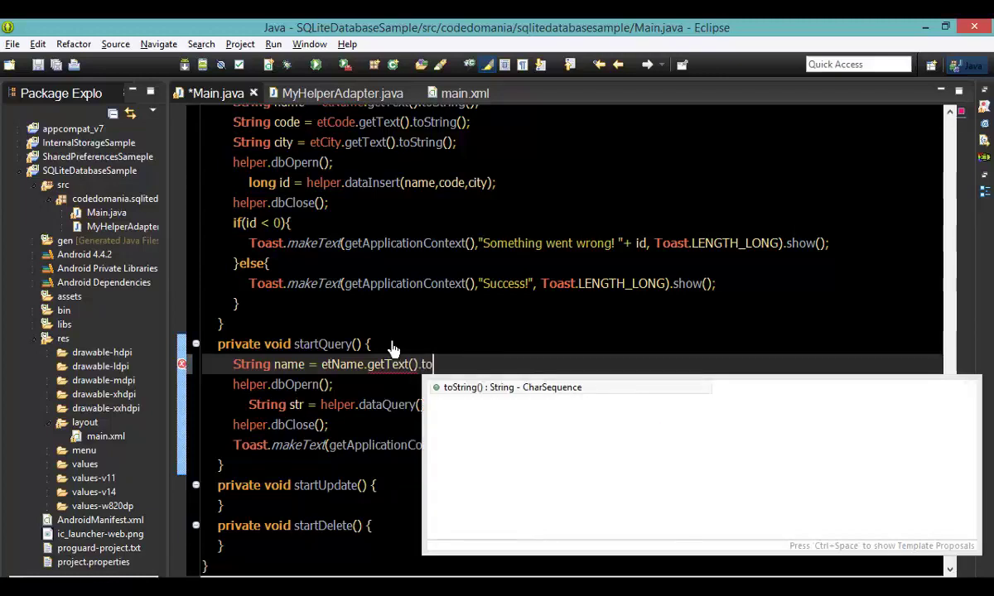
pyautogui.press('Return')
pyautogui.write(';')
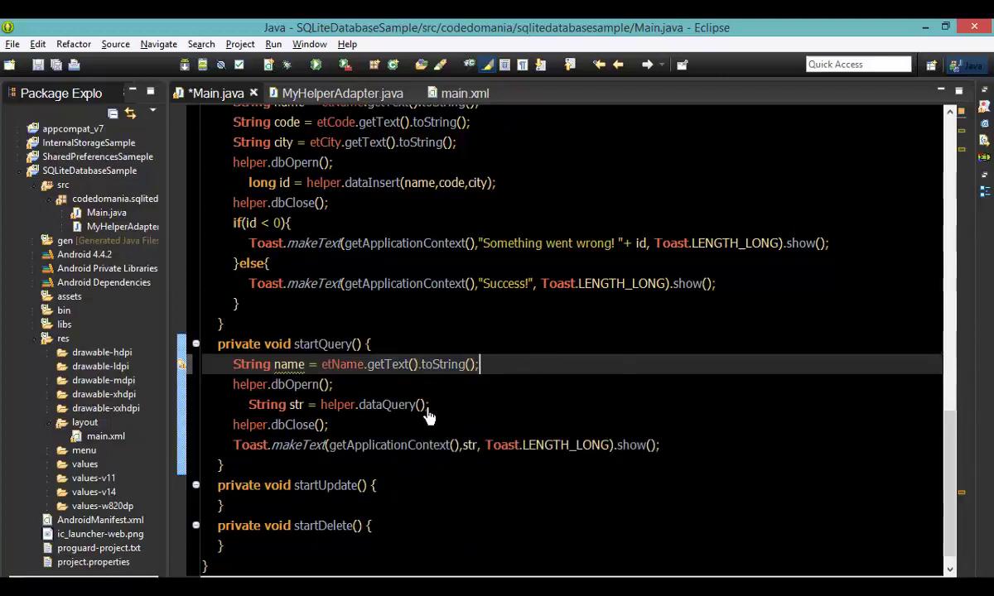
pyautogui.click(423, 404)
pyautogui.write('name')
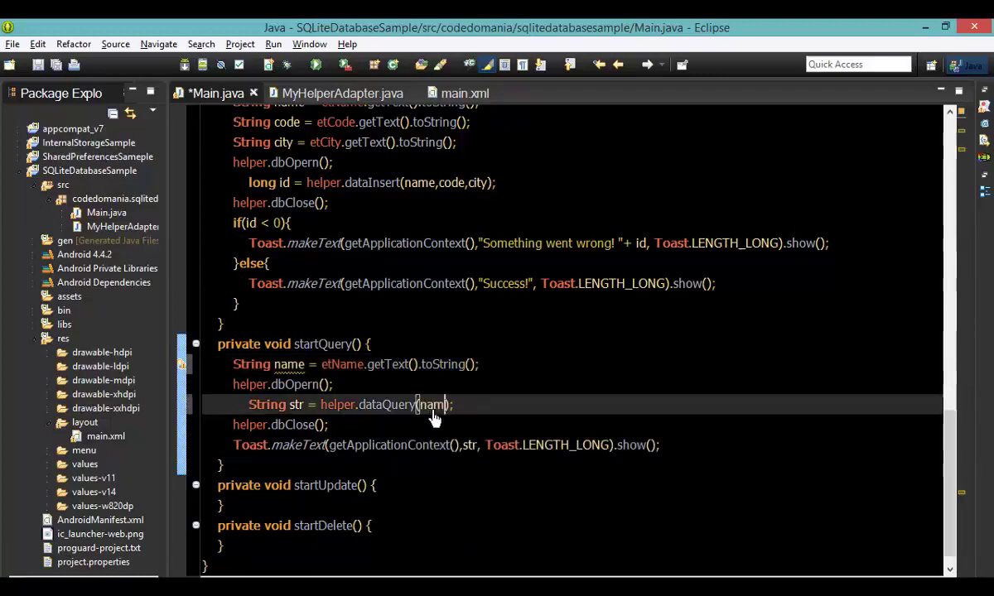
pyautogui.hotkey('ctrl', 's')
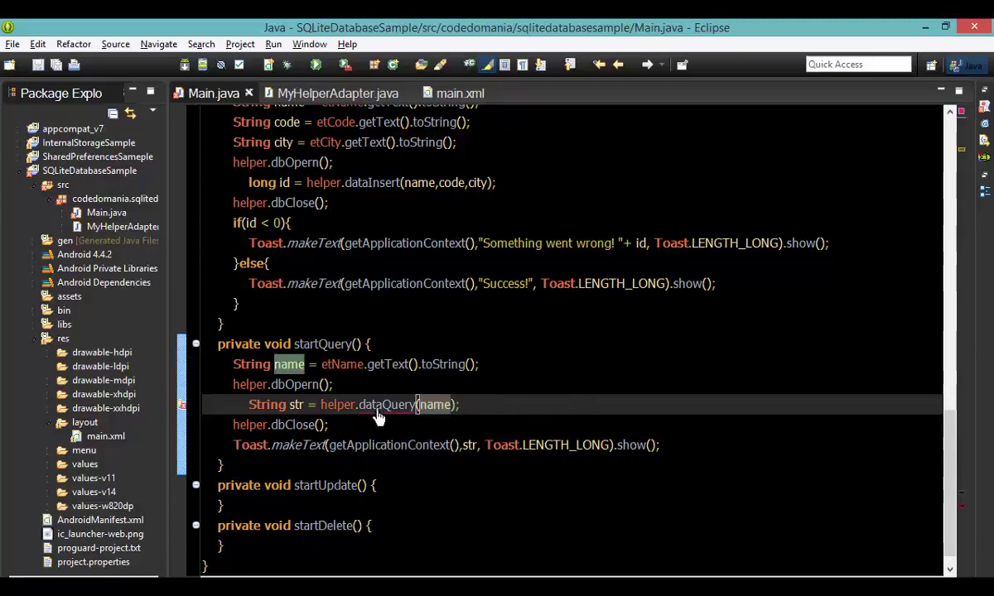
pyautogui.click(337, 93)
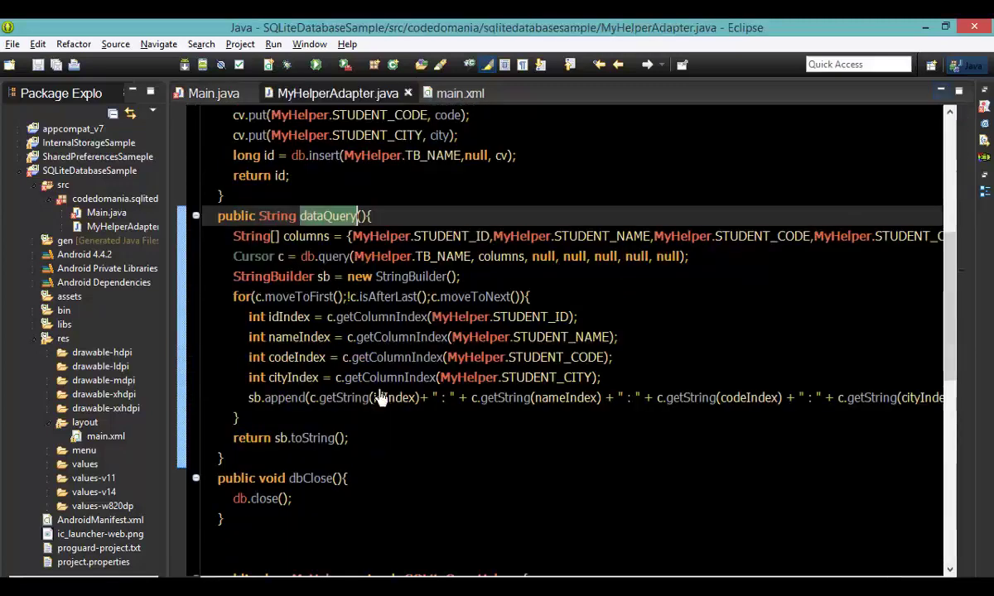
# Add a String name parameter to dataQuery and pass Selection as db.query's first null
pyautogui.click(362, 216)
pyautogui.write('String name')
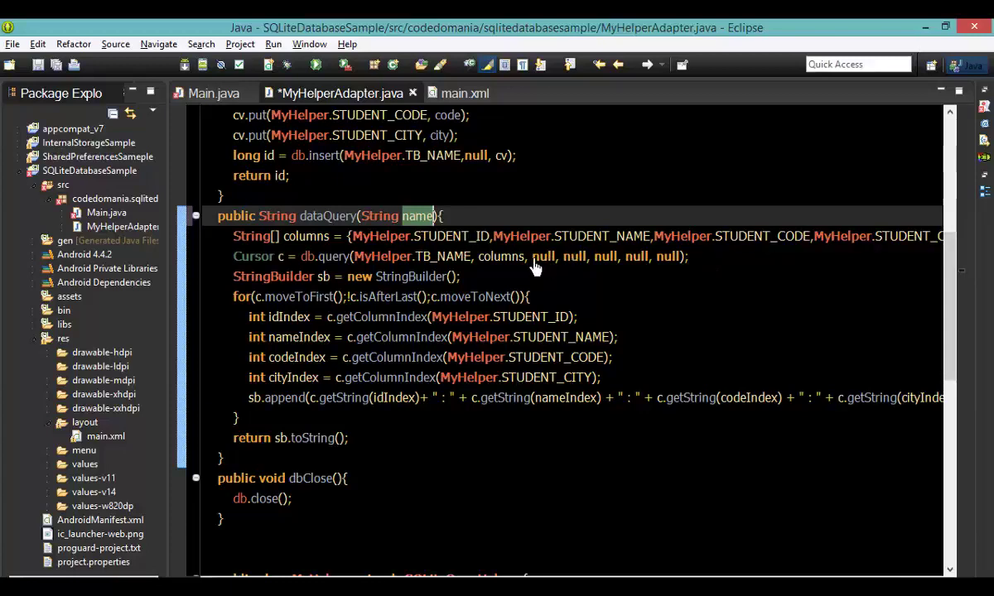
pyautogui.doubleClick(543, 256)
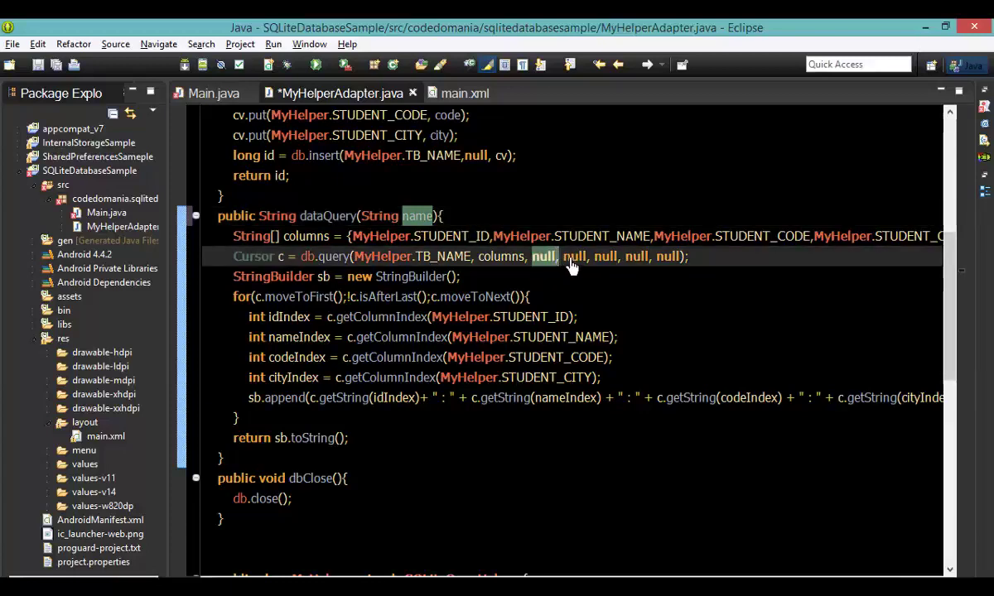
pyautogui.write('Selecti')
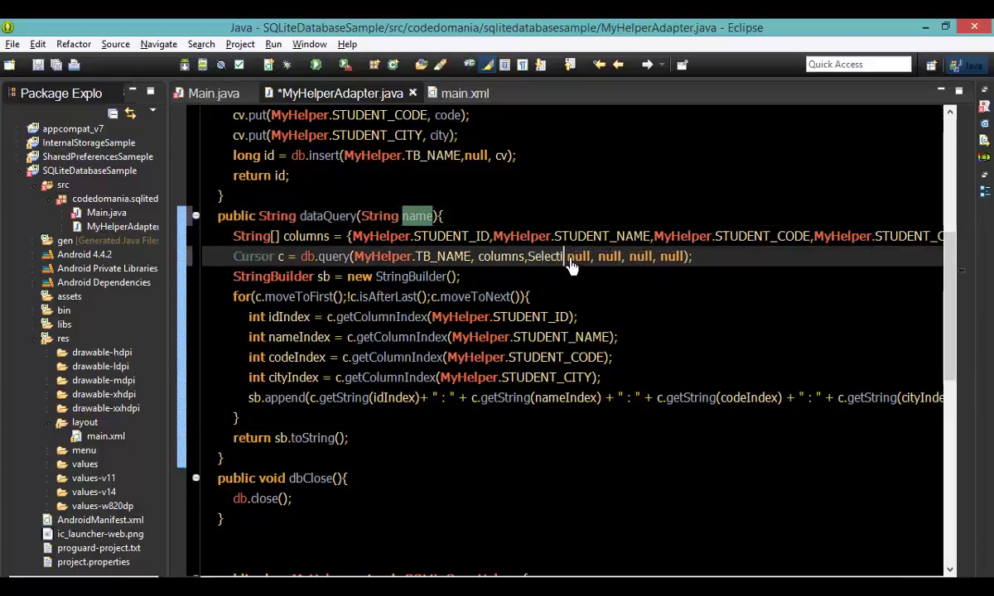
pyautogui.write('on,')
pyautogui.doubleClick(598, 256)
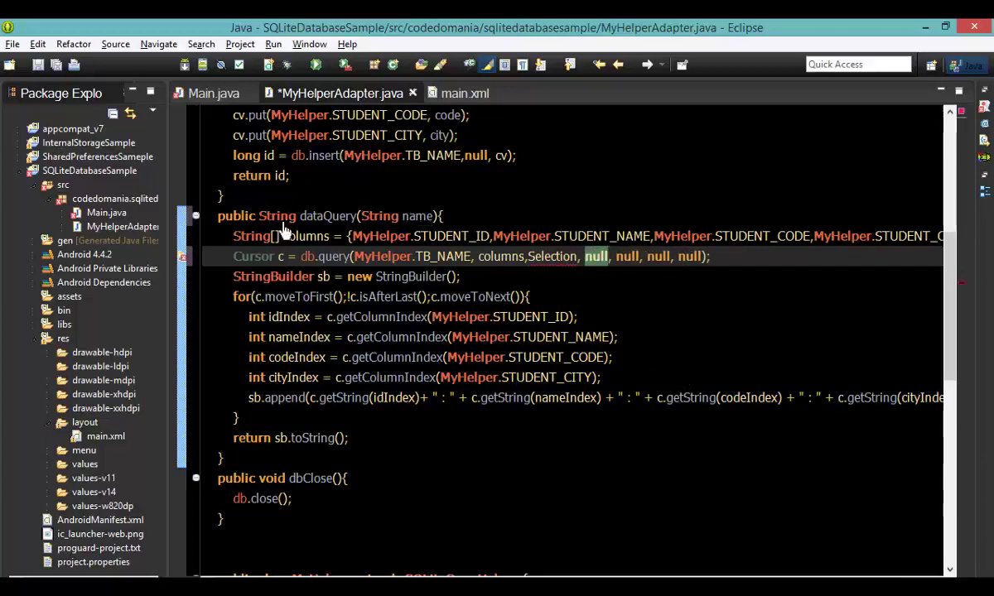
pyautogui.click(557, 256)
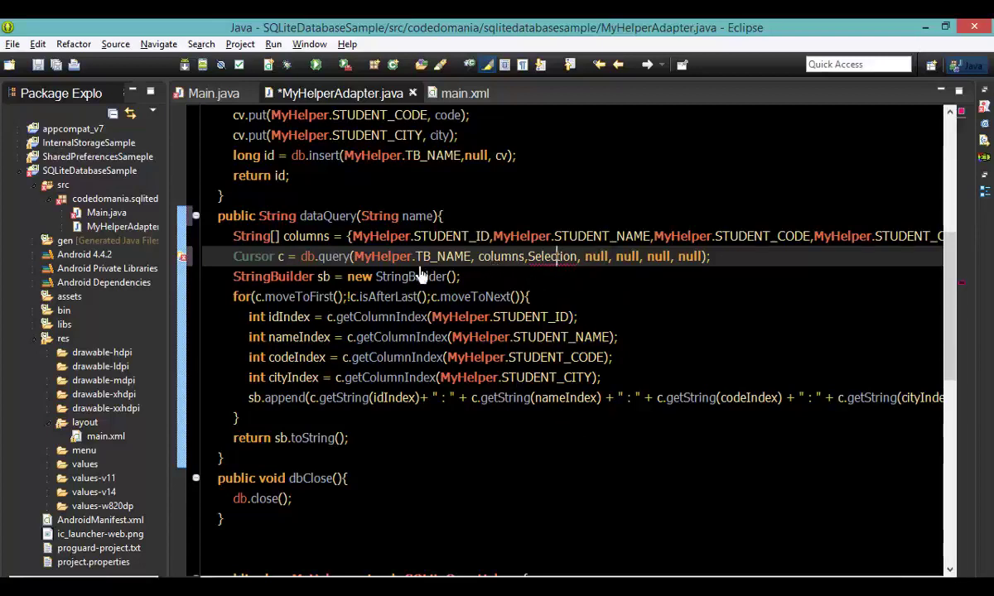
pyautogui.click(131, 92)
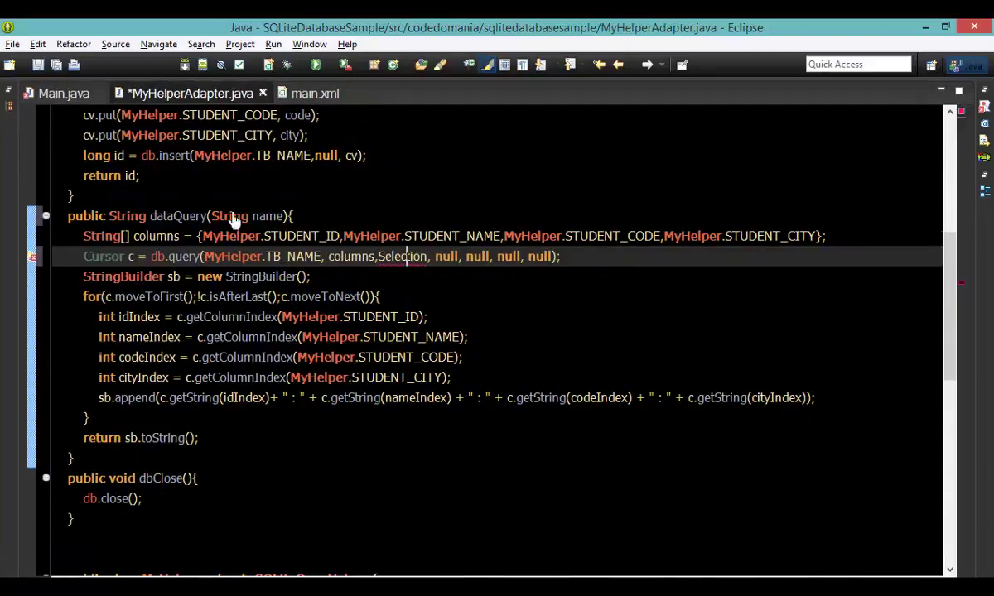
pyautogui.moveTo(820, 236); pyautogui.dragTo(198, 237)
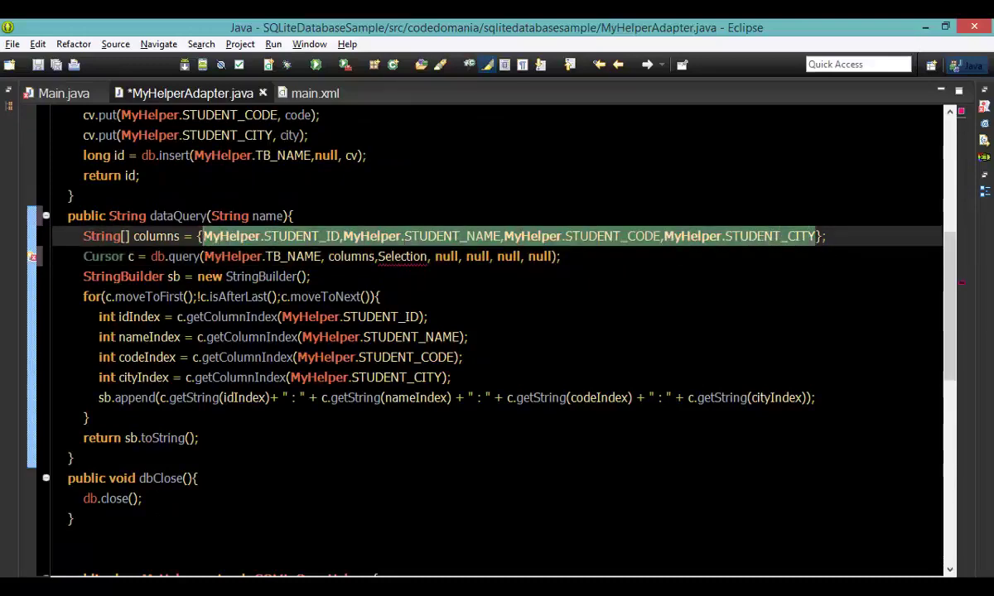
# Circle the student name Mg Mg in red ink on the DB Query slide
pyautogui.click(563, 495)
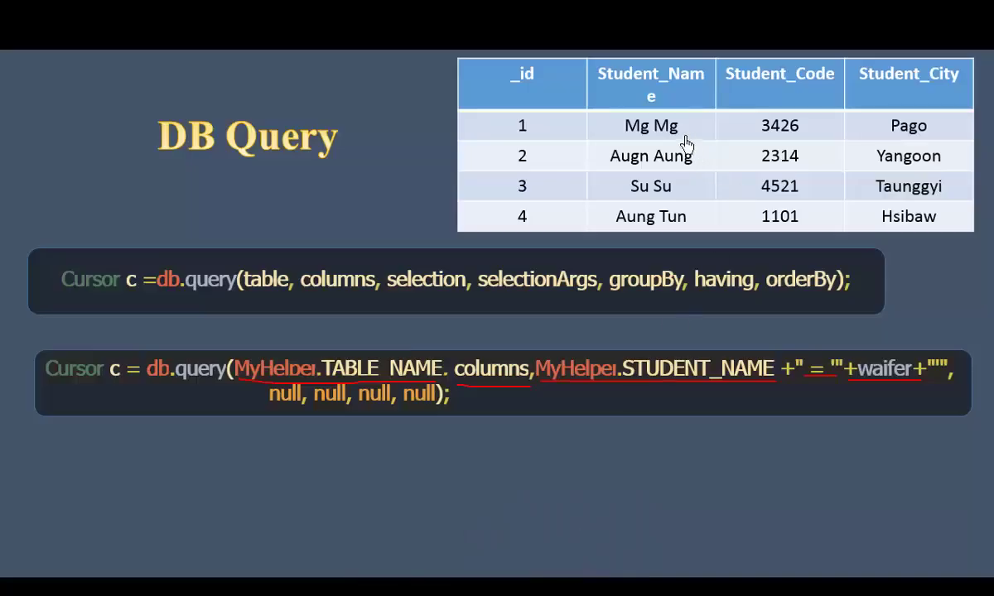
pyautogui.moveTo(700, 133)
pyautogui.mouseDown()
pyautogui.moveTo(651, 129)
pyautogui.moveTo(700, 126)
pyautogui.mouseUp()
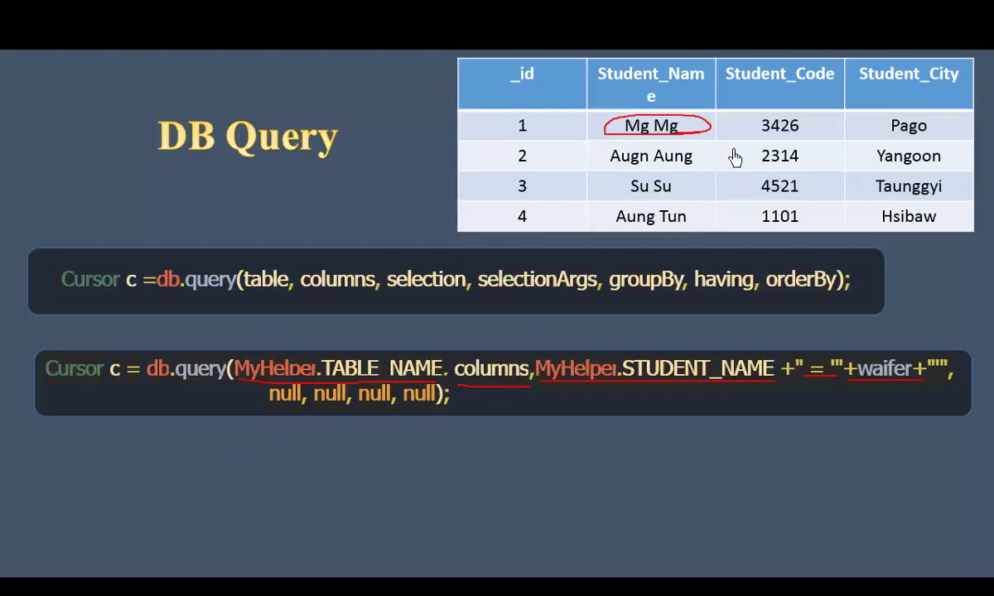
pyautogui.moveTo(553, 125); pyautogui.dragTo(708, 126)
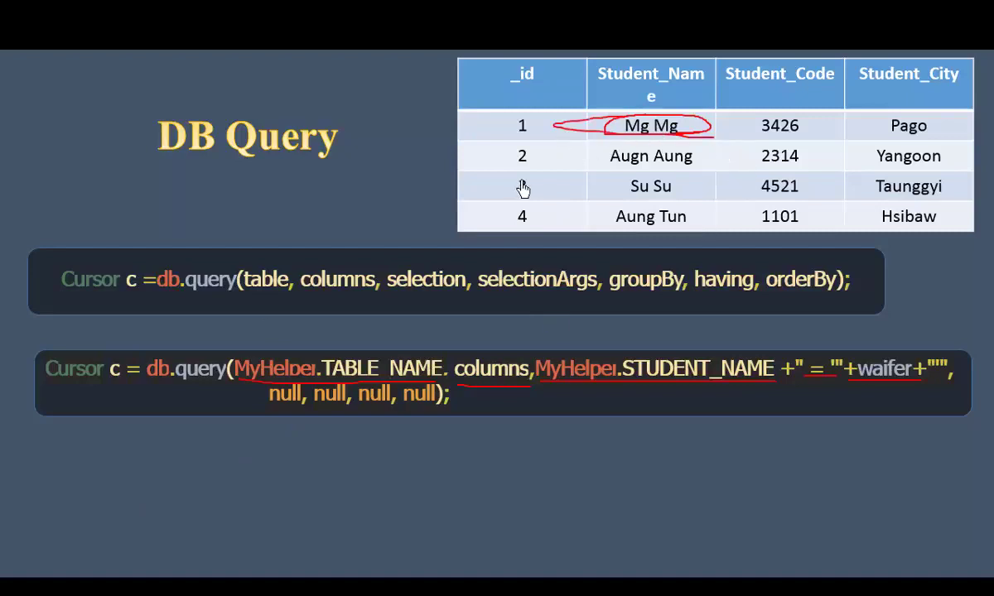
# Leave the slide show and bring up the Android emulator window
pyautogui.hotkey('alt', 'Tab')
pyautogui.press('Escape')
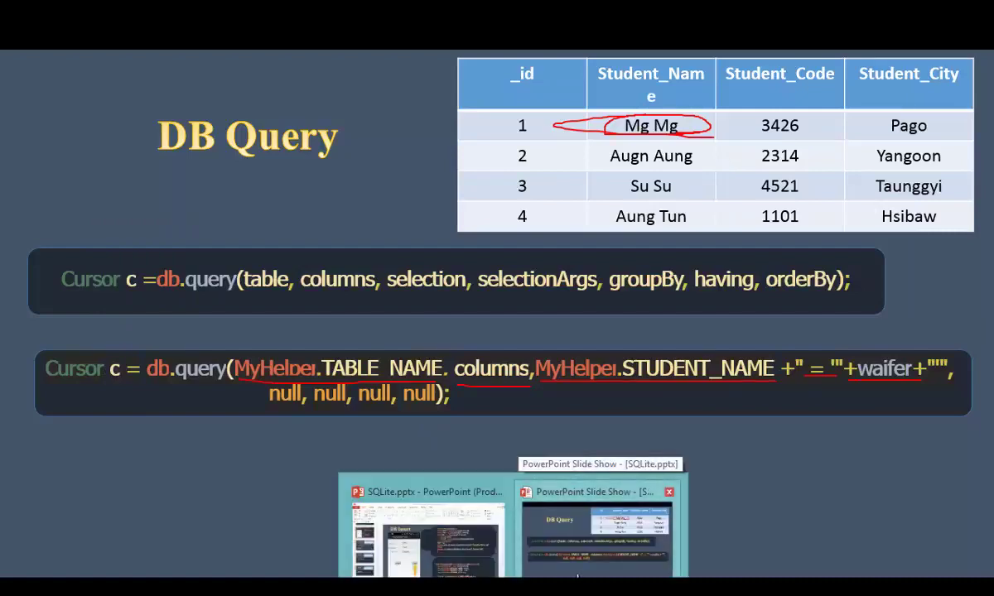
pyautogui.click(427, 534)
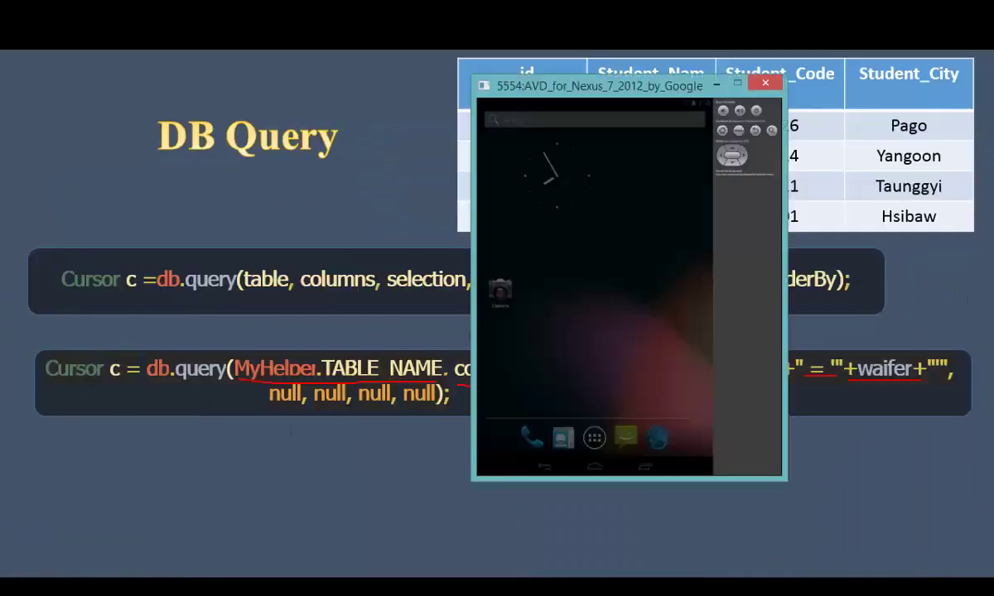
pyautogui.hotkey('alt', 'Tab')
pyautogui.click(522, 437)
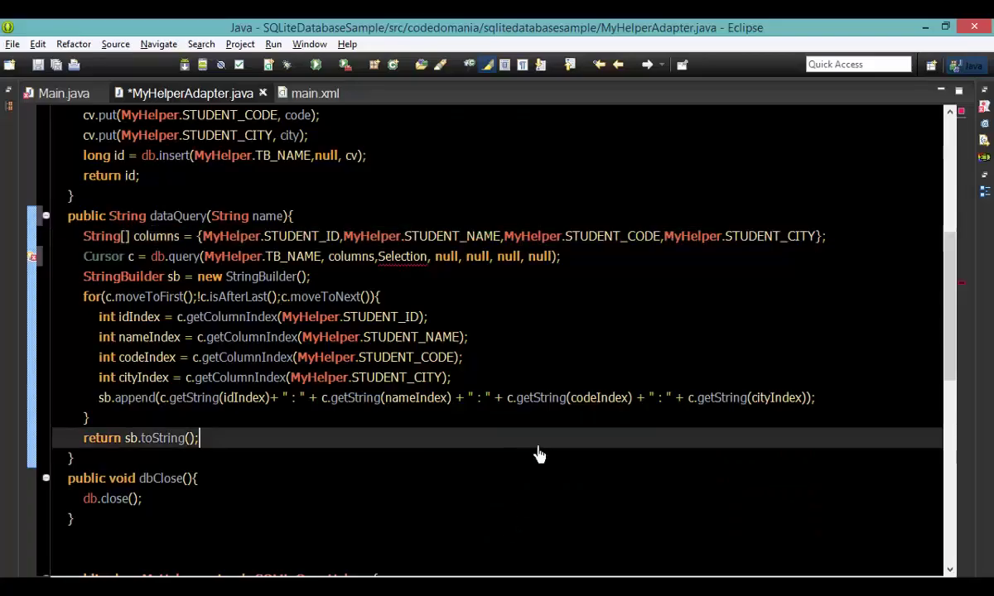
pyautogui.click(282, 216)
pyautogui.doubleClick(401, 257)
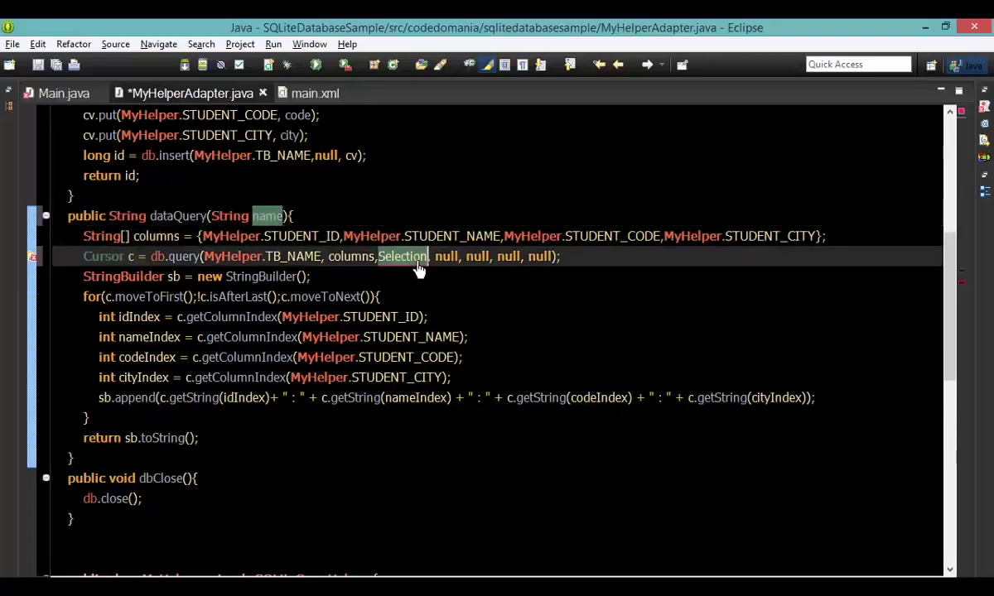
pyautogui.write('WHERE')
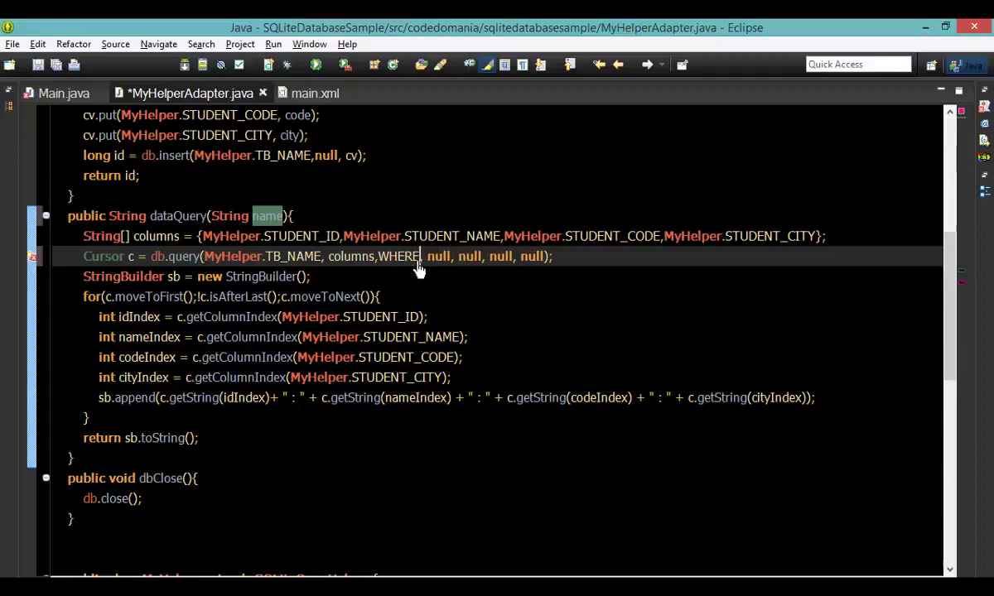
pyautogui.press('BackSpace')
pyautogui.press('BackSpace')
pyautogui.press('BackSpace')
pyautogui.press('BackSpace')
pyautogui.press('BackSpace')
pyautogui.write('My')
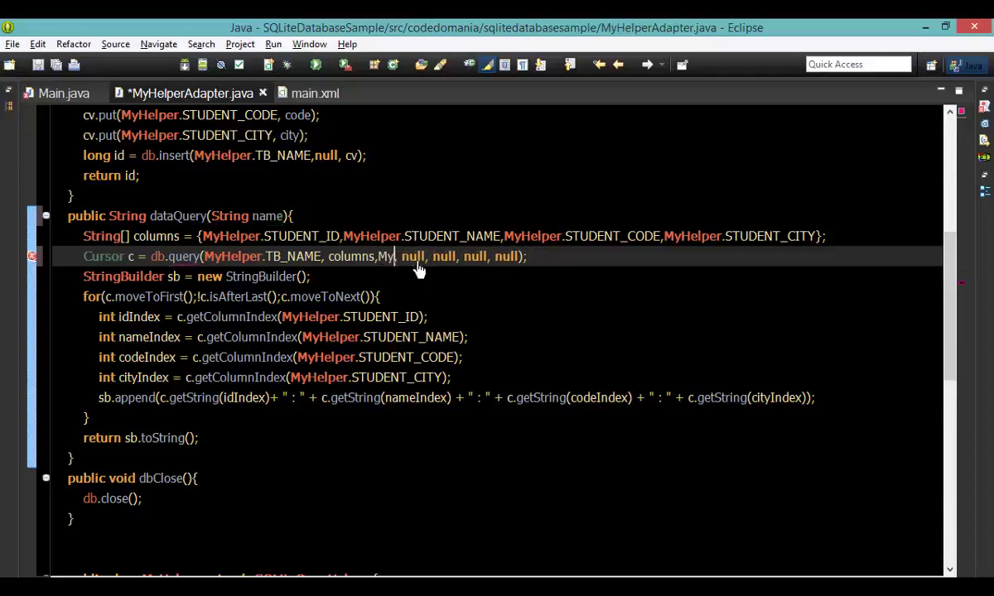
pyautogui.write('Helper.N')
pyautogui.press('BackSpace')
pyautogui.write('S')
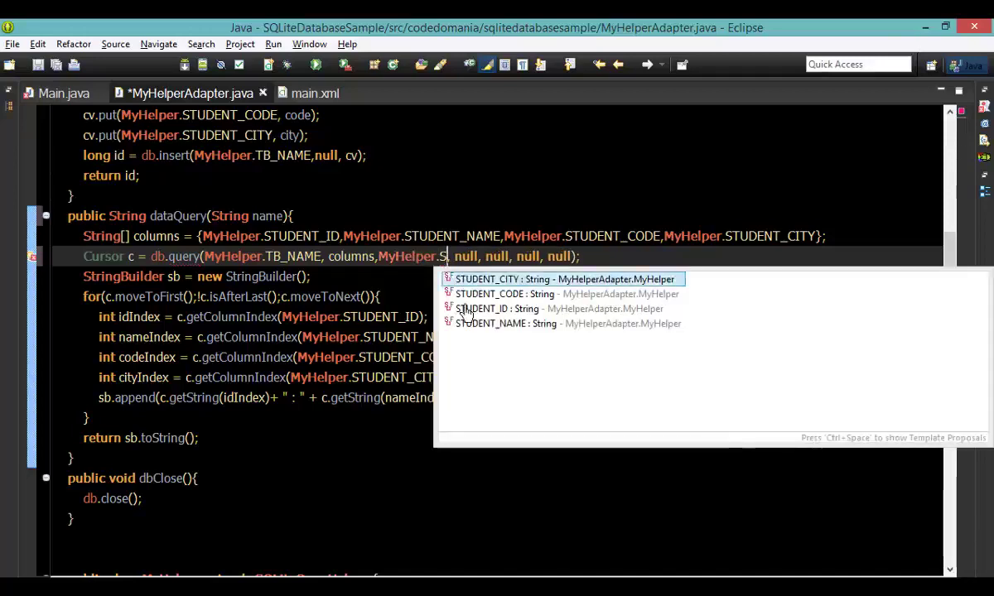
pyautogui.doubleClick(488, 323)
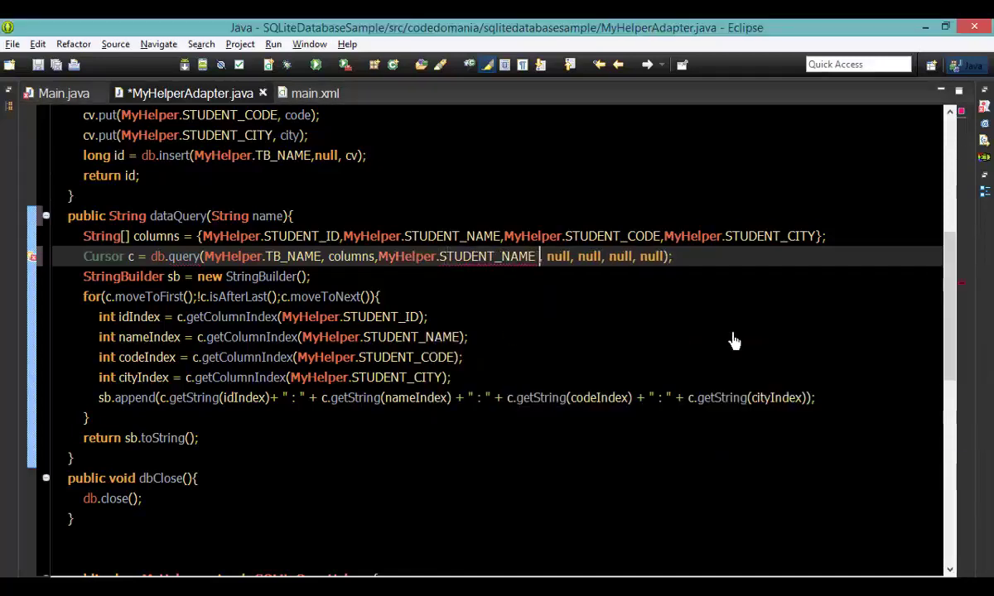
pyautogui.write('= name')
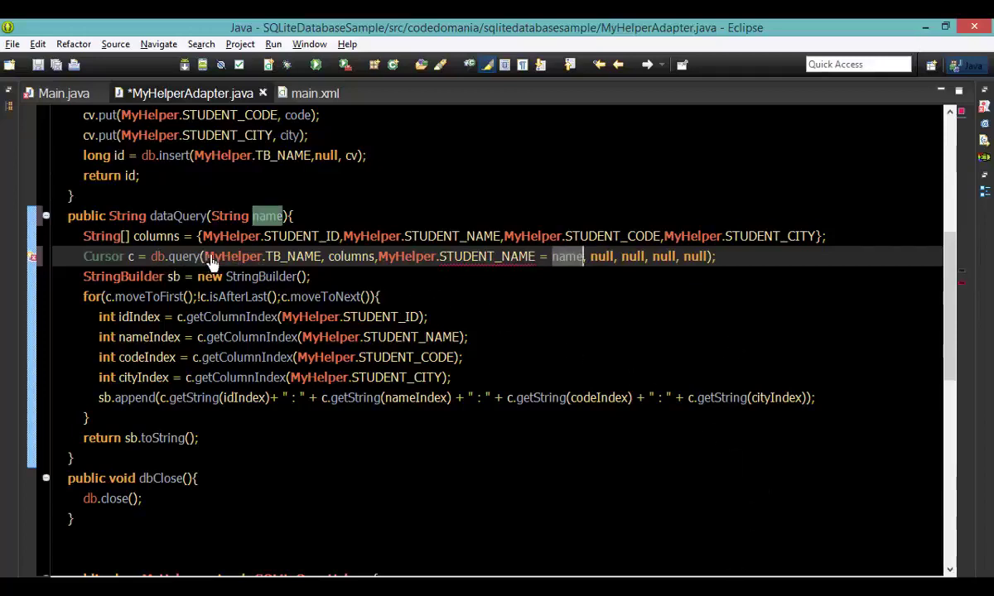
pyautogui.moveTo(201, 257); pyautogui.dragTo(374, 256)
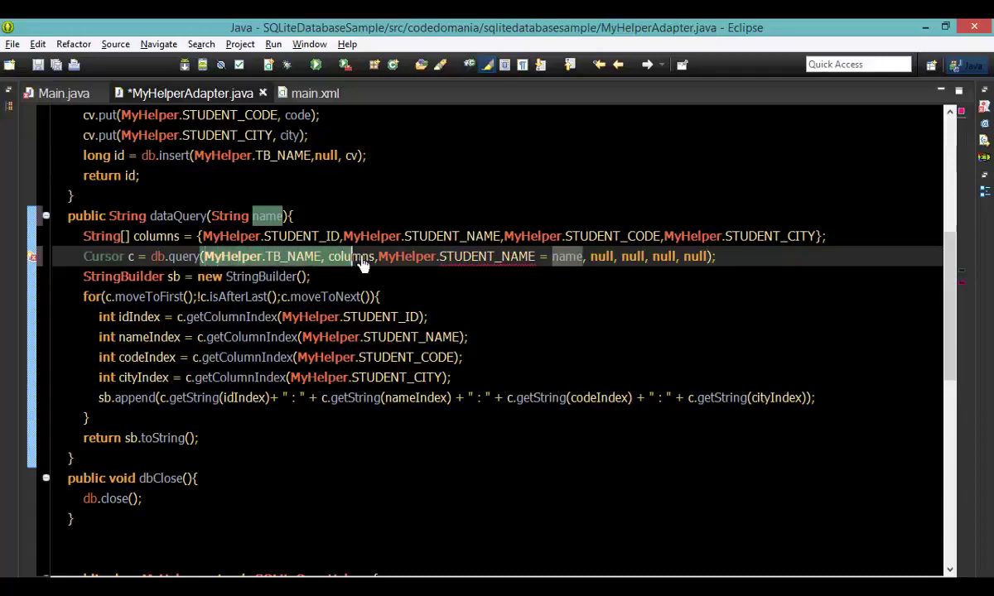
pyautogui.moveTo(538, 257); pyautogui.dragTo(379, 256)
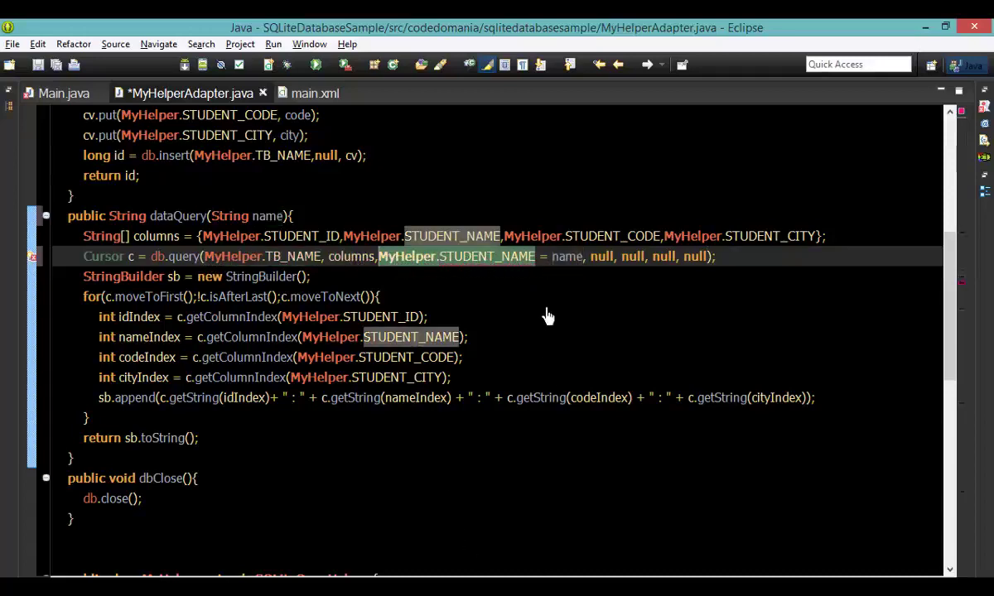
pyautogui.doubleClick(566, 256)
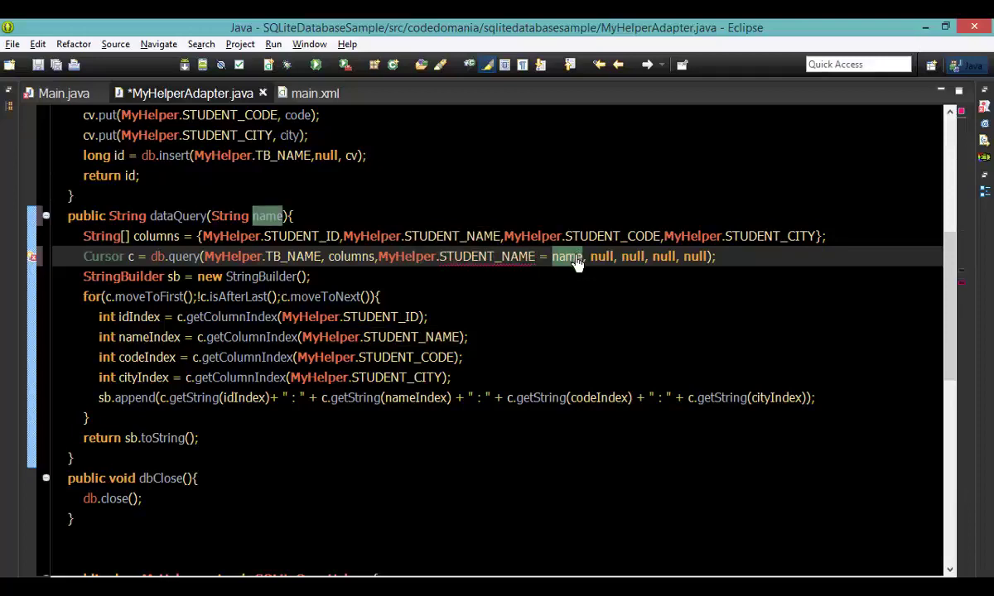
pyautogui.click(306, 93)
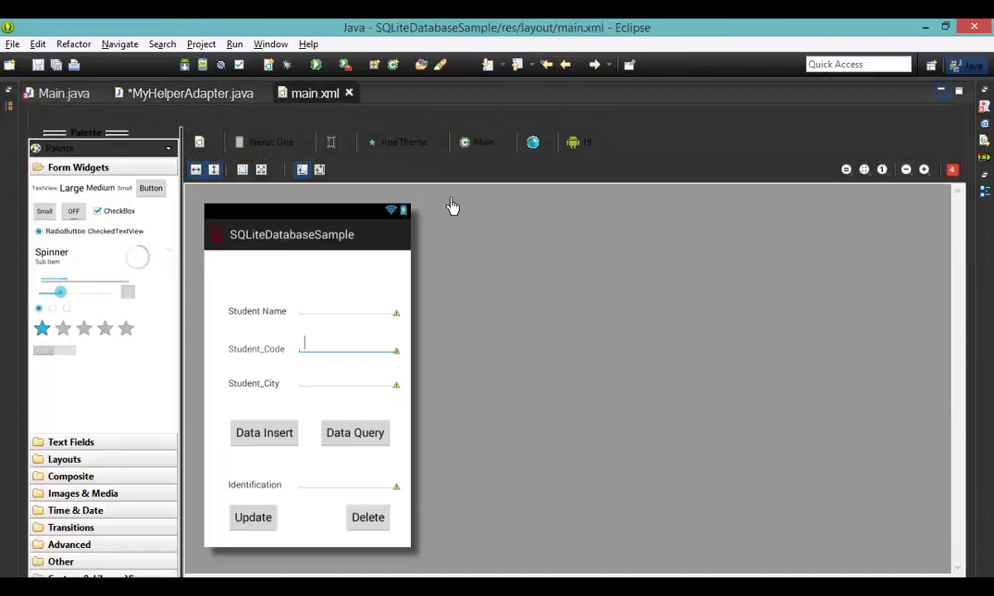
pyautogui.click(347, 313)
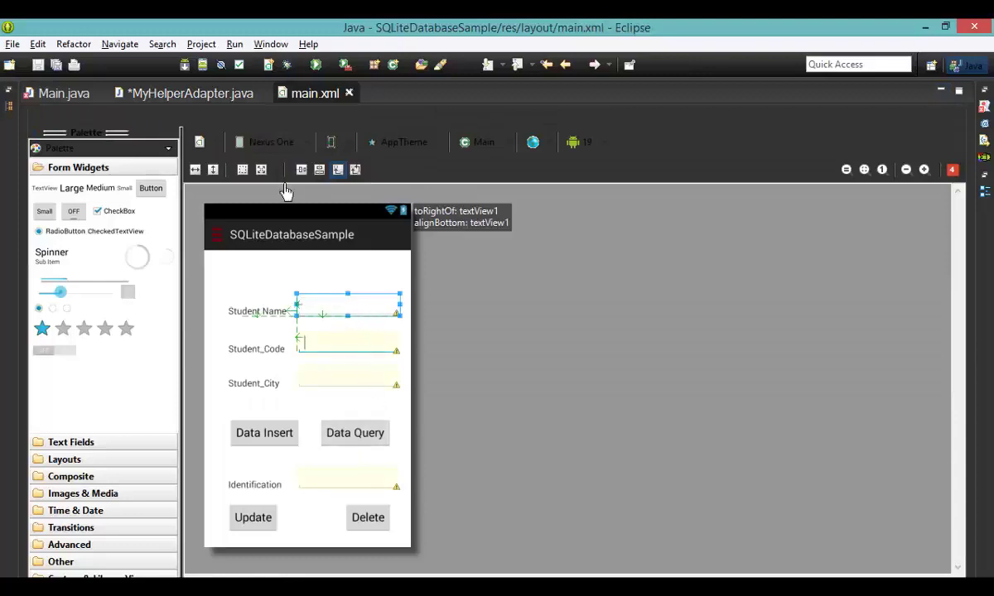
pyautogui.click(64, 93)
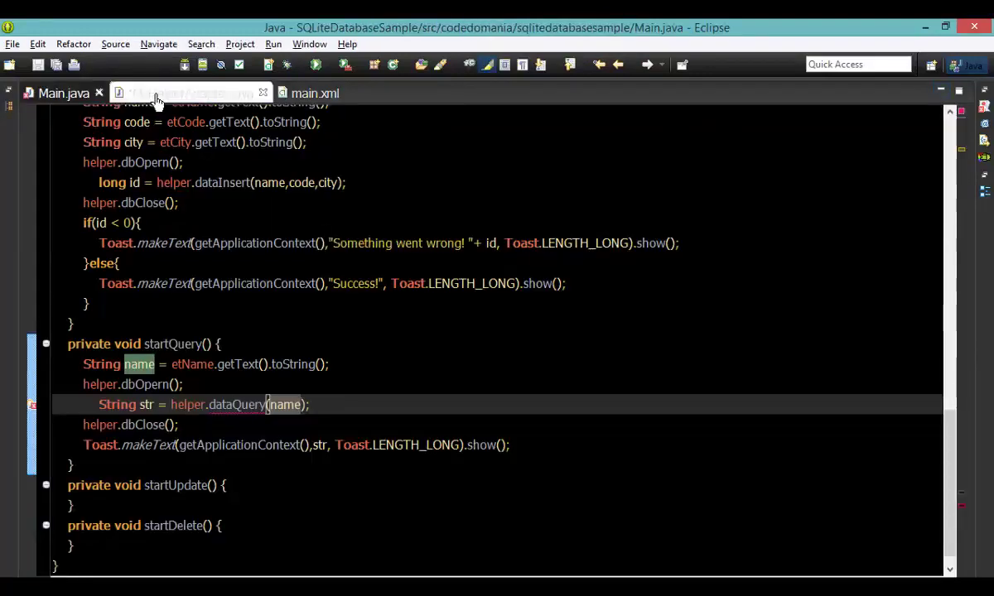
pyautogui.click(190, 93)
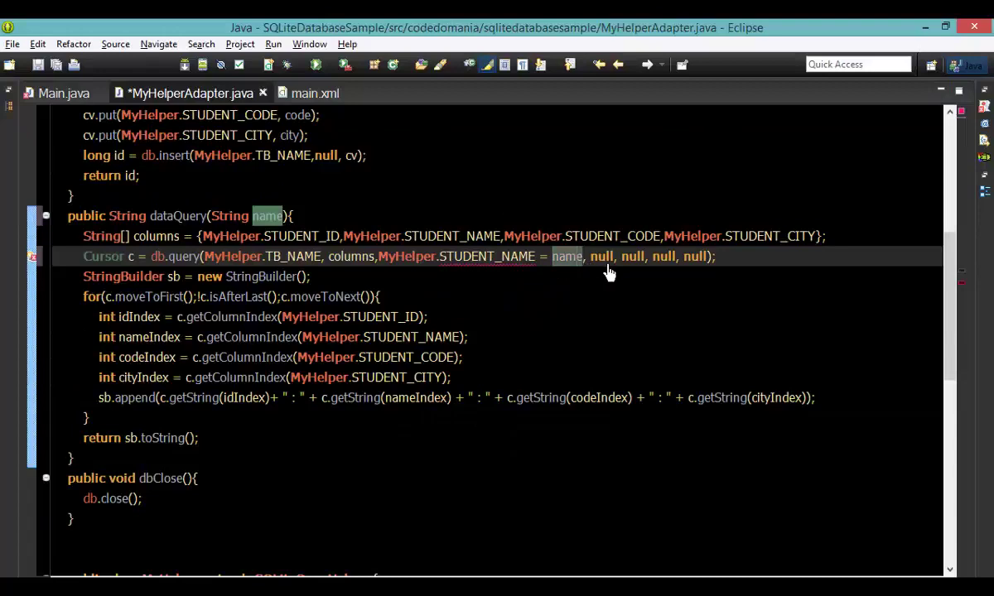
# Rearrange the quote and equals sign before name in the STUDENT_NAME condition
pyautogui.click(576, 282)
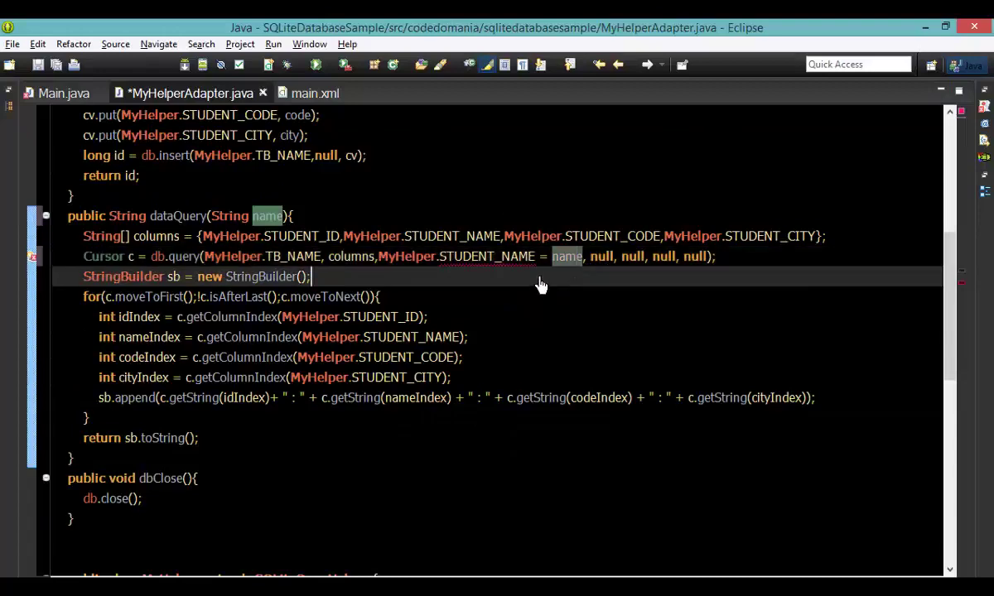
pyautogui.moveTo(538, 257); pyautogui.dragTo(380, 259)
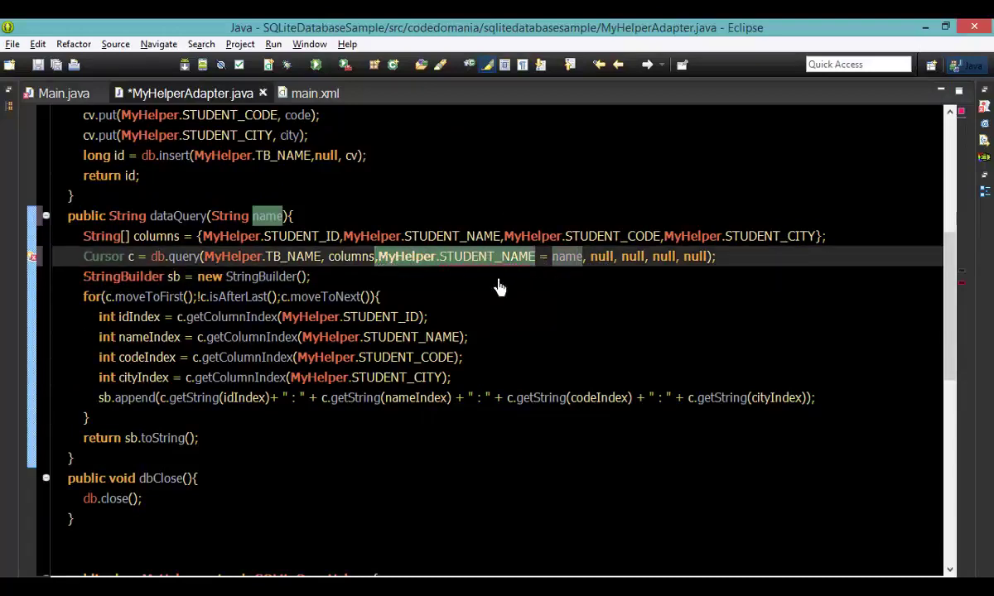
pyautogui.click(550, 256)
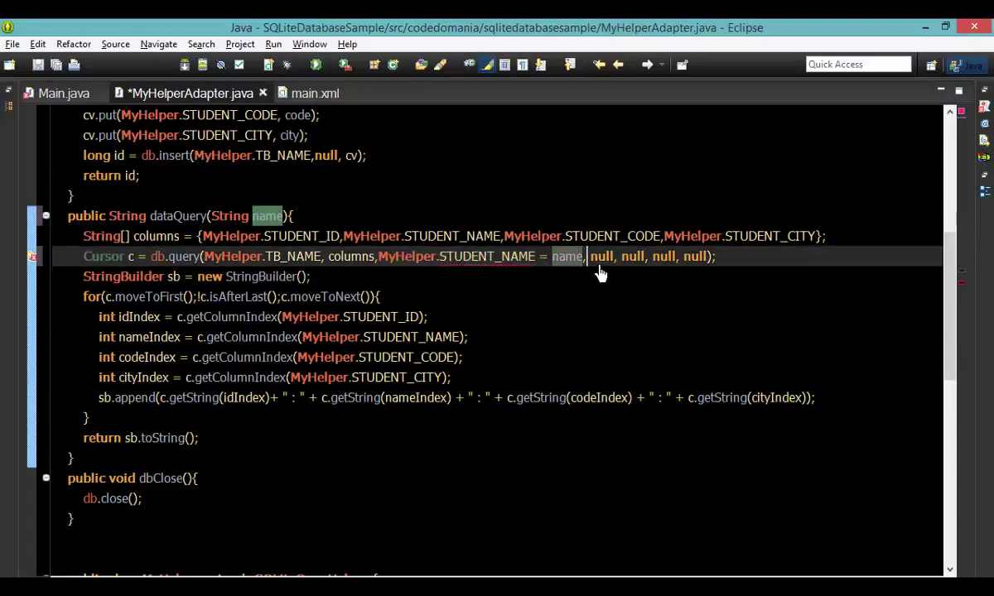
pyautogui.click(542, 257)
pyautogui.write('+ ""=')
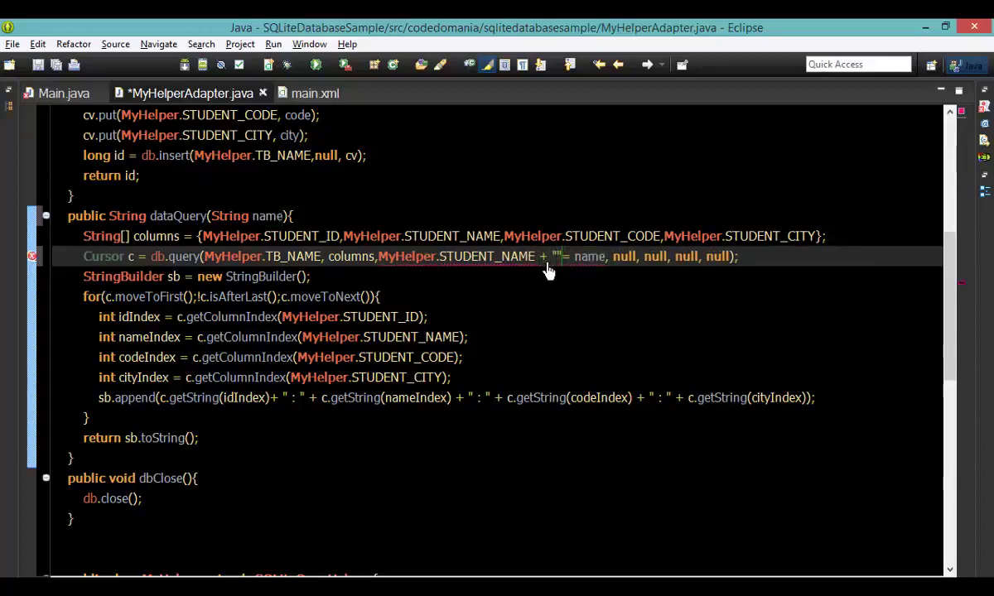
pyautogui.press('Delete')
pyautogui.press('Right')
pyautogui.press('Delete')
pyautogui.write('+')
pyautogui.press('BackSpace')
pyautogui.press('BackSpace')
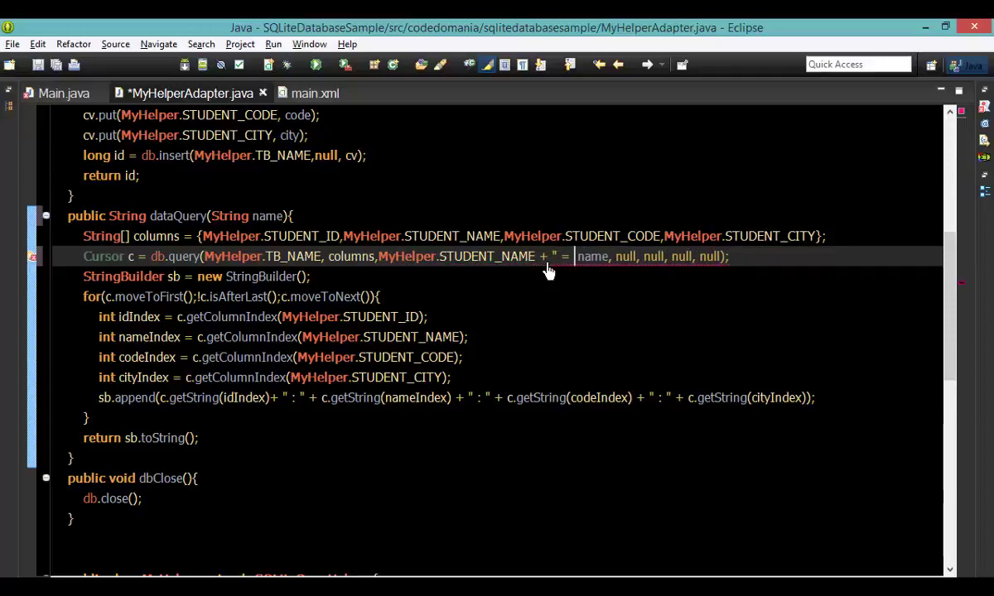
pyautogui.write('" +')
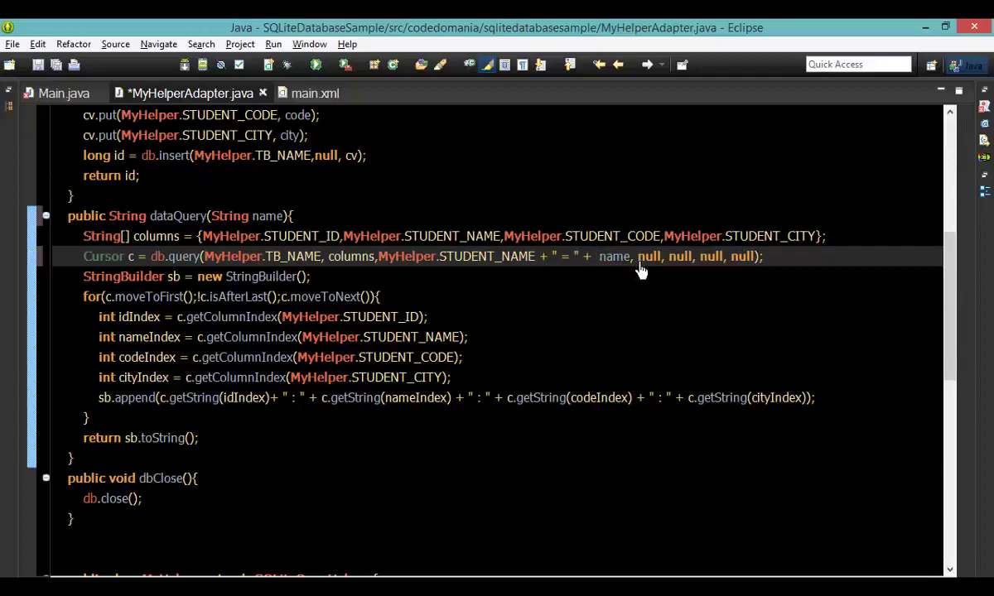
# Remove the extra plus and quote characters before name in the condition
pyautogui.doubleClick(614, 256)
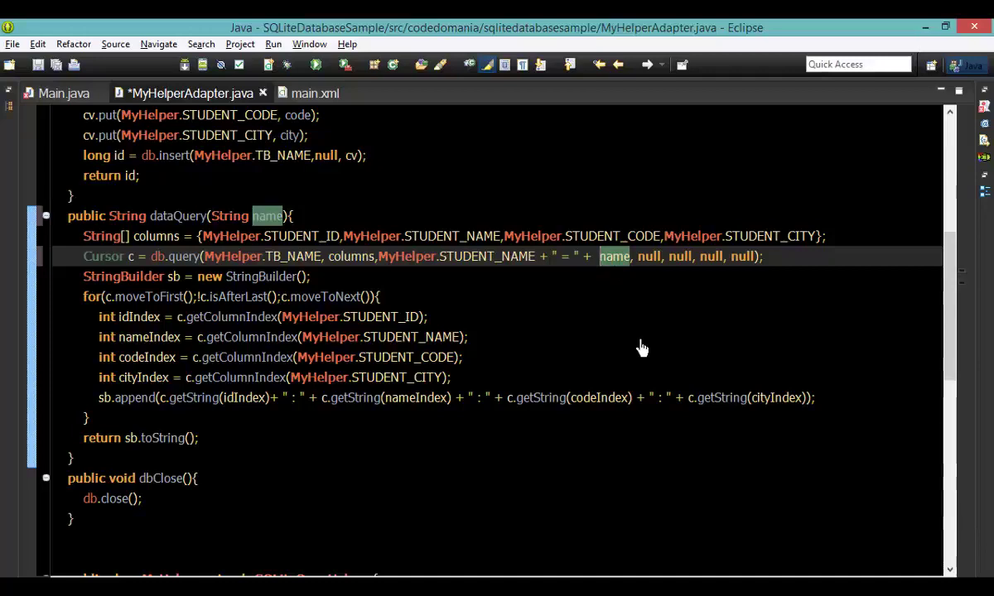
pyautogui.moveTo(599, 257); pyautogui.dragTo(637, 259)
pyautogui.click(600, 258)
pyautogui.click(628, 346)
pyautogui.click(613, 257)
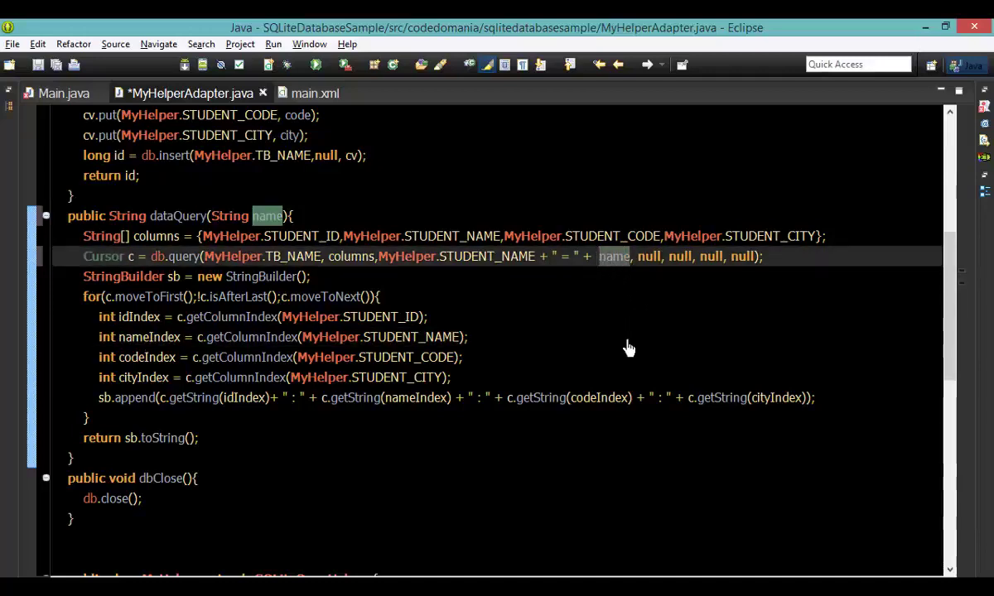
pyautogui.write("'name")
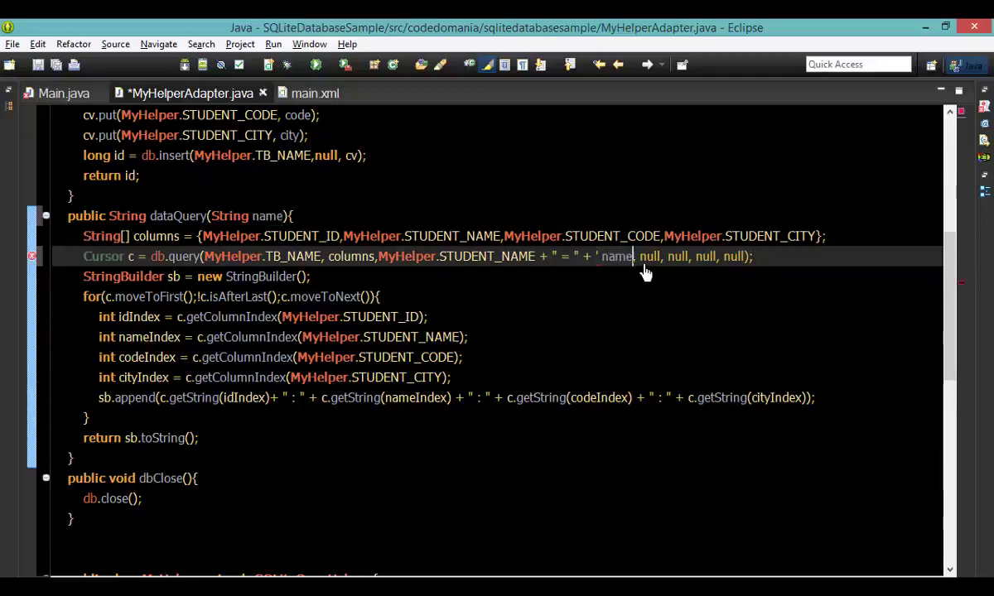
pyautogui.write("'")
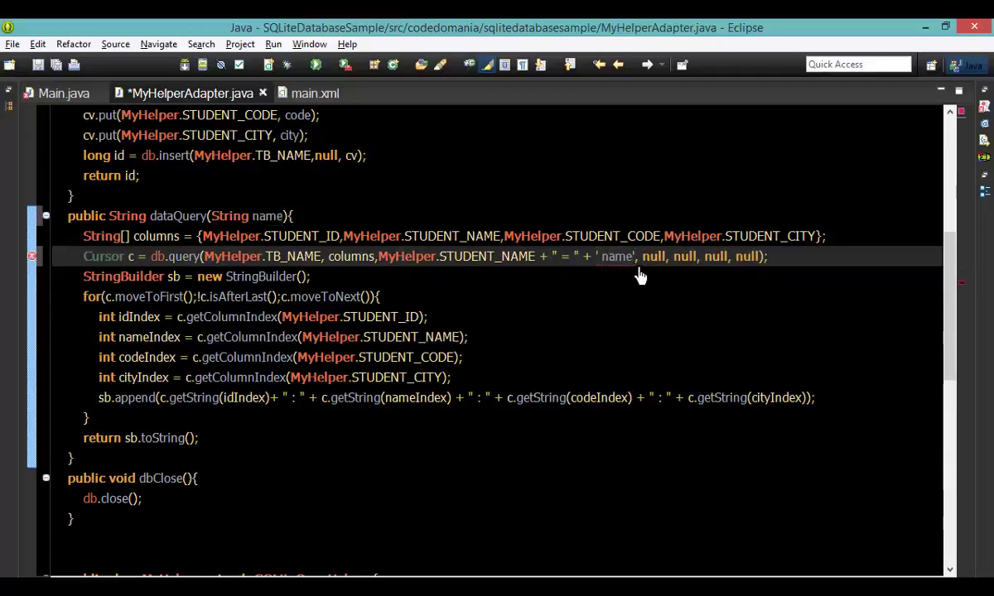
pyautogui.click(600, 258)
pyautogui.write('+')
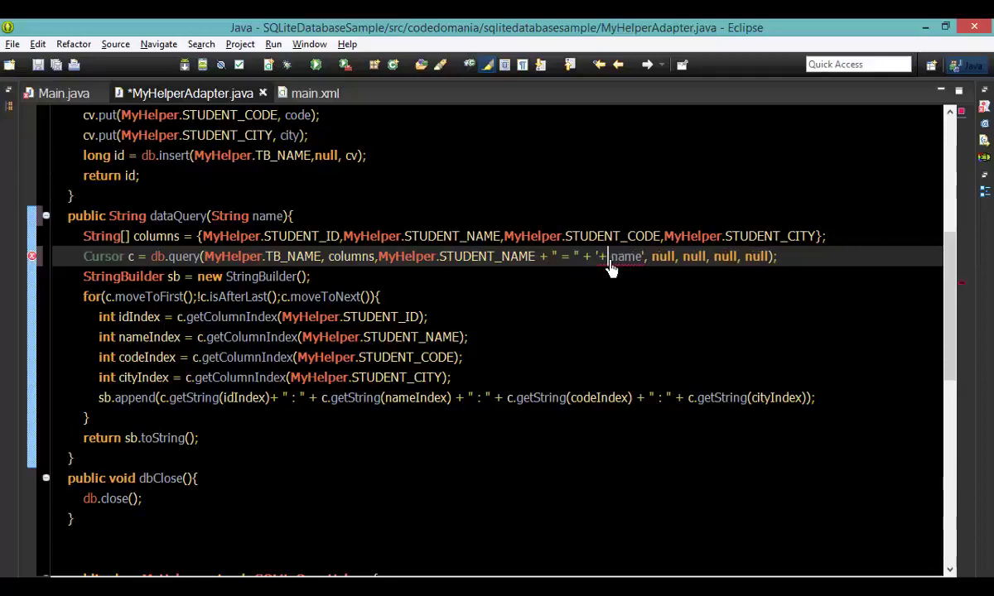
pyautogui.write(' name')
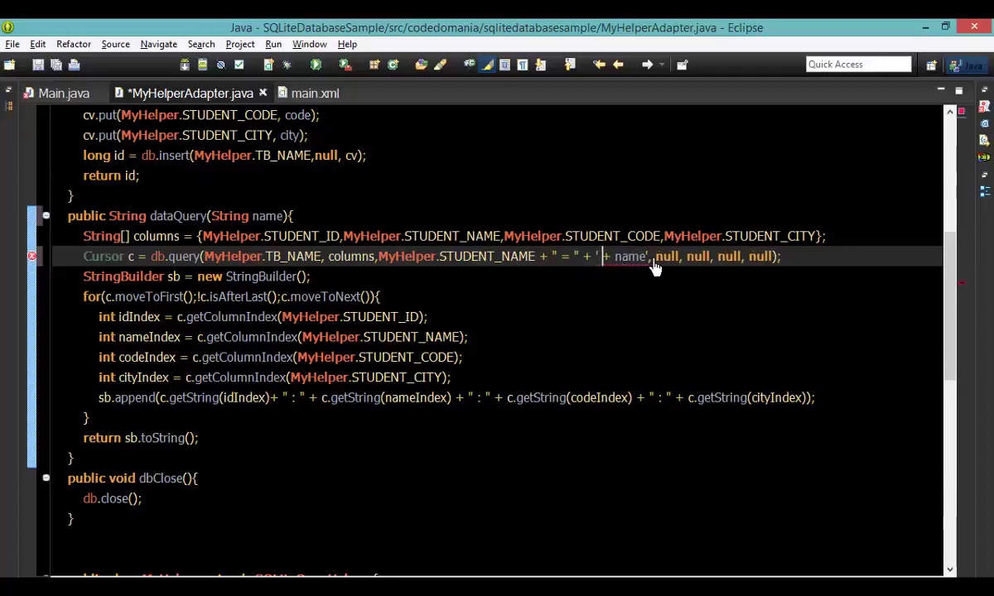
pyautogui.write(' +')
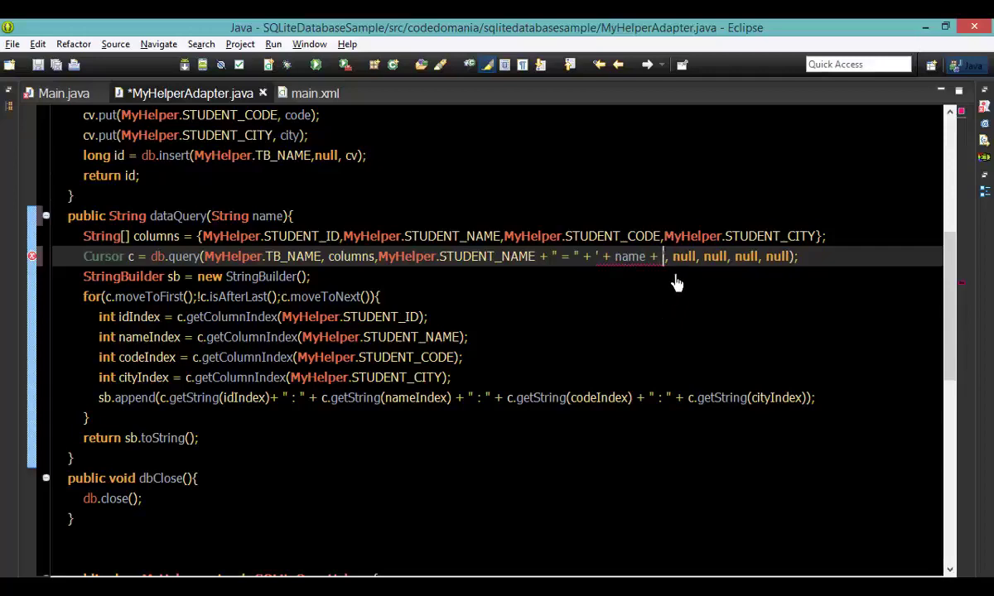
pyautogui.write(" '")
pyautogui.moveTo(612, 257); pyautogui.dragTo(576, 259)
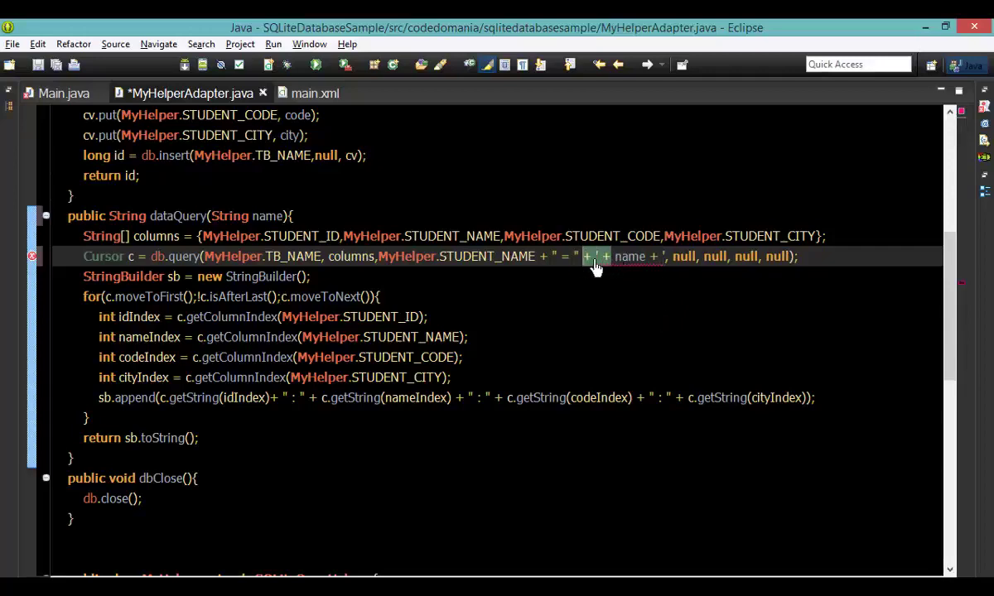
pyautogui.click(579, 259)
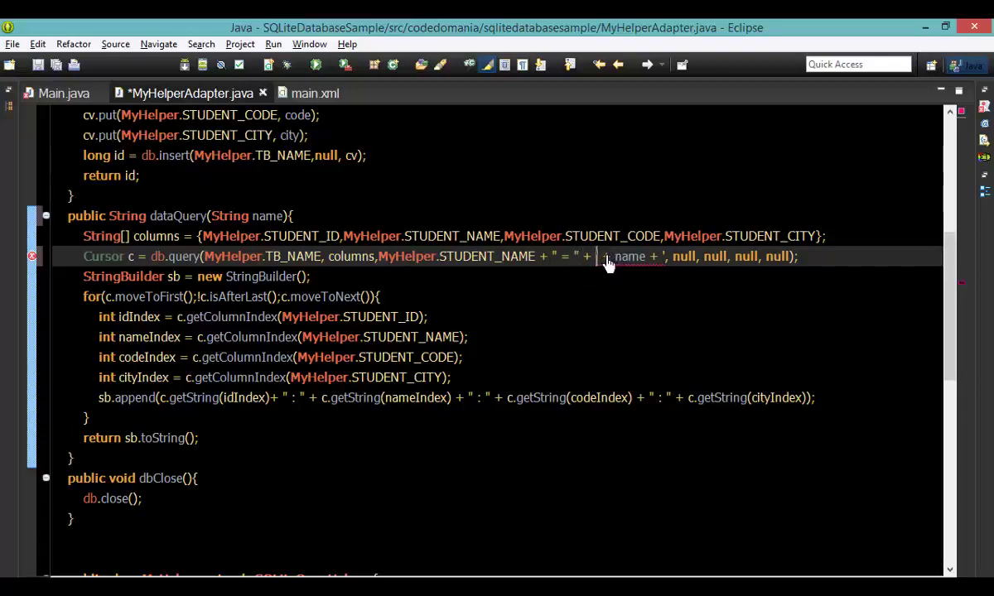
pyautogui.press('Delete')
pyautogui.press('Delete')
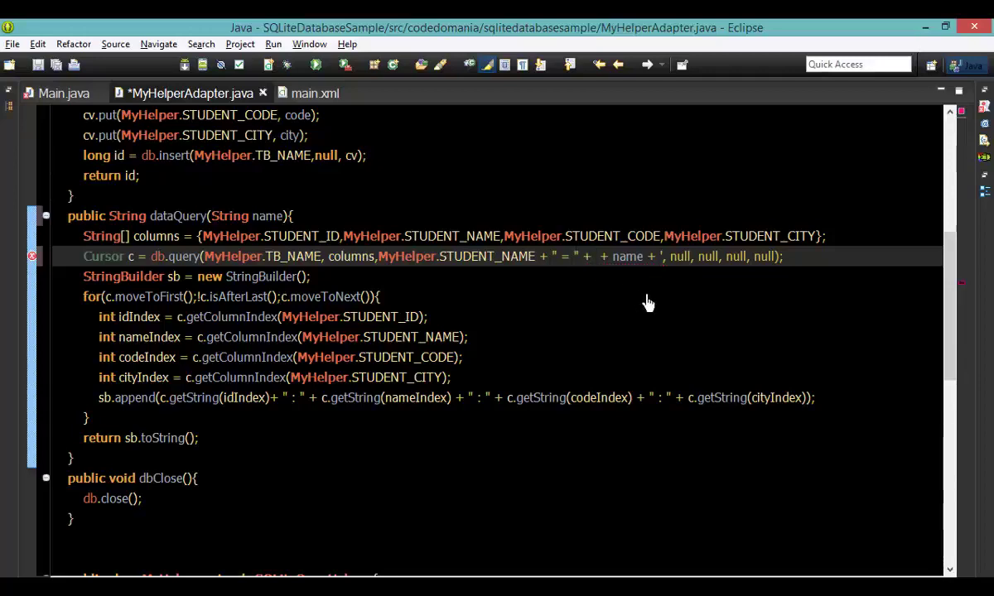
pyautogui.write("'")
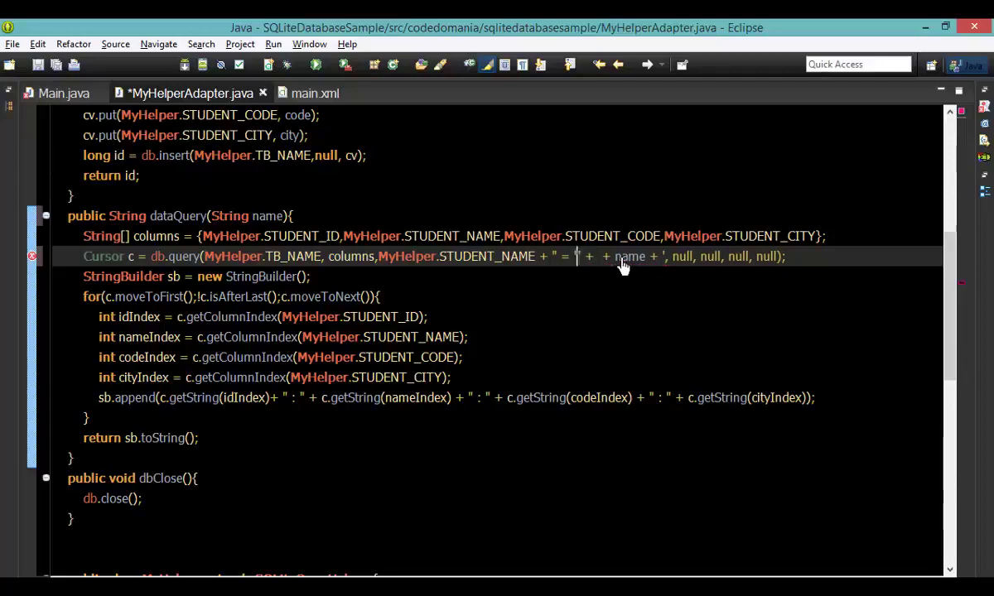
pyautogui.click(615, 256)
pyautogui.press('BackSpace')
pyautogui.press('BackSpace')
pyautogui.press('BackSpace')
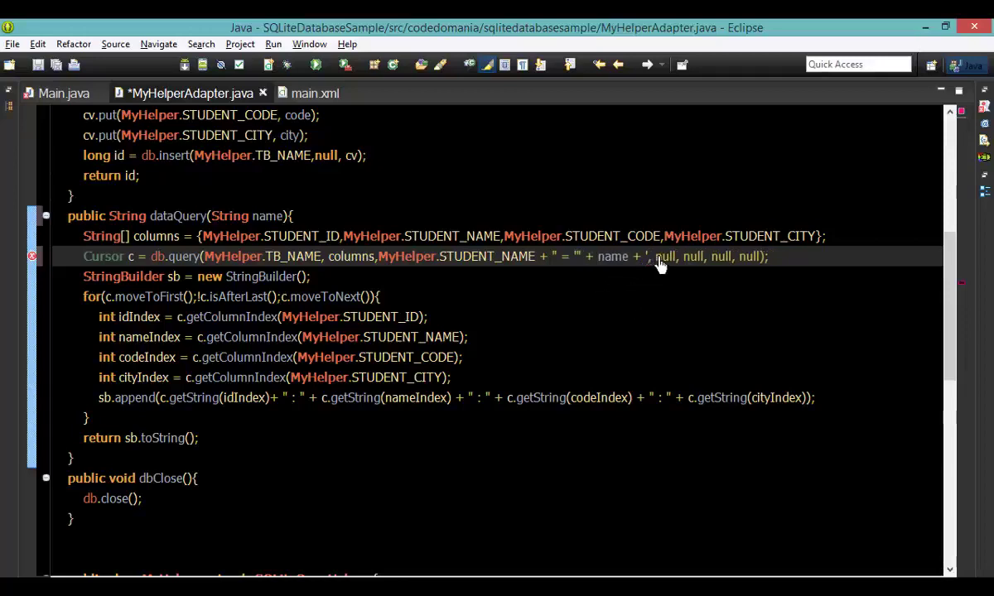
# Close the single-quoted name condition, save MyHelperAdapter.java, and select the columns list
pyautogui.click(660, 322)
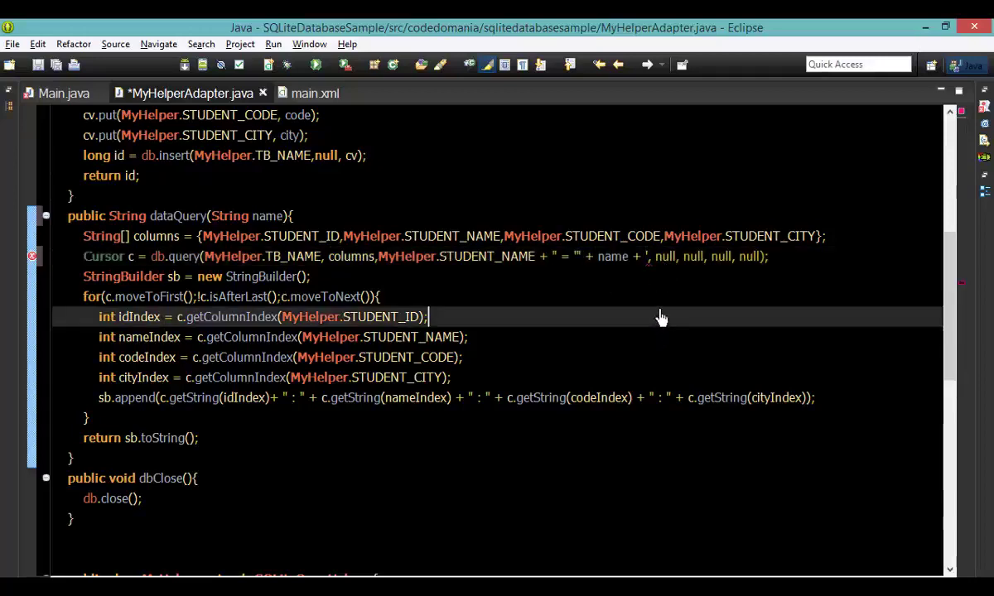
pyautogui.click(643, 256)
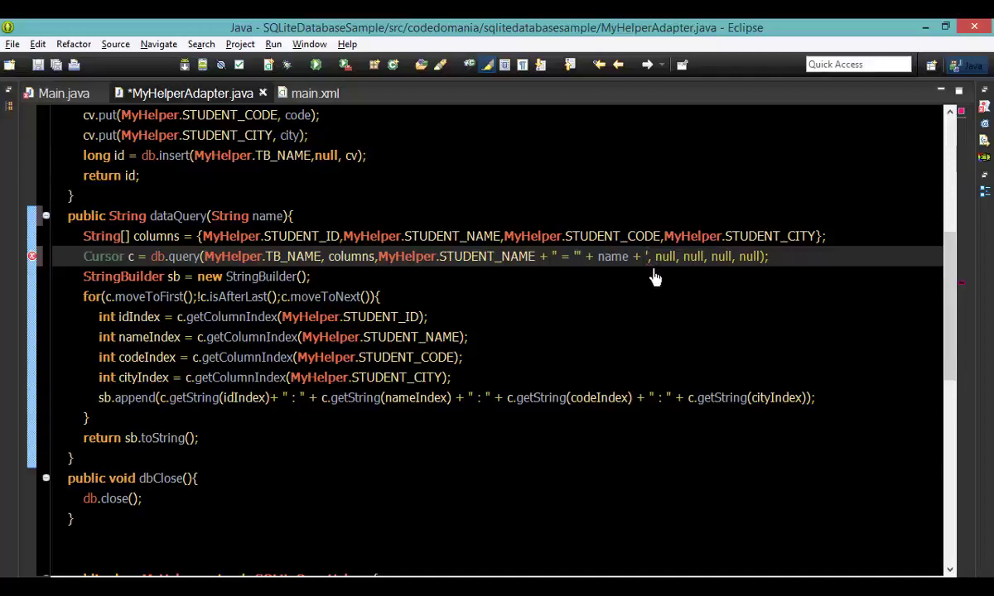
pyautogui.write('"')
pyautogui.press('Delete')
pyautogui.write('",')
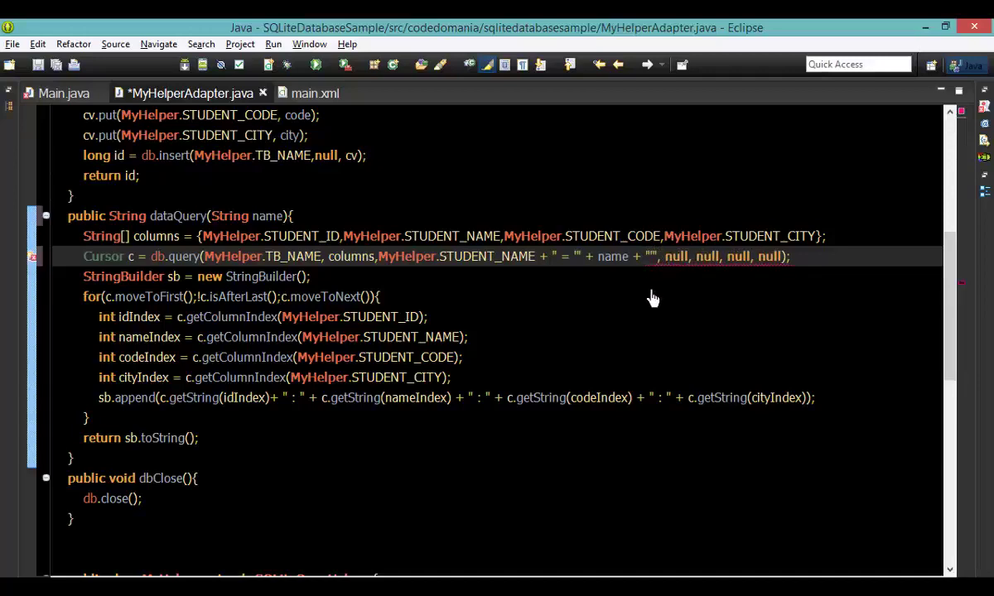
pyautogui.press('Down')
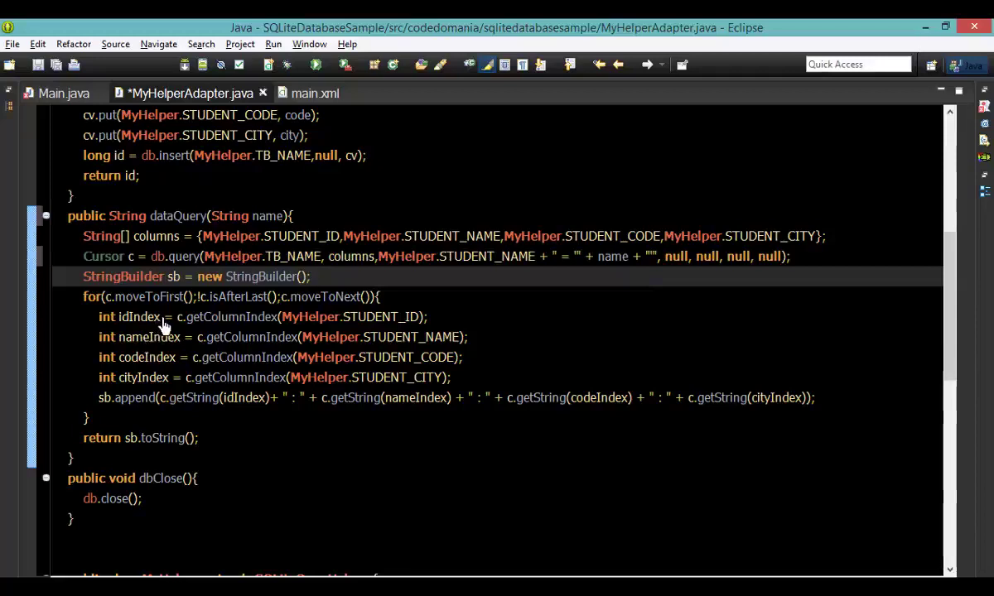
pyautogui.hotkey('ctrl', 's')
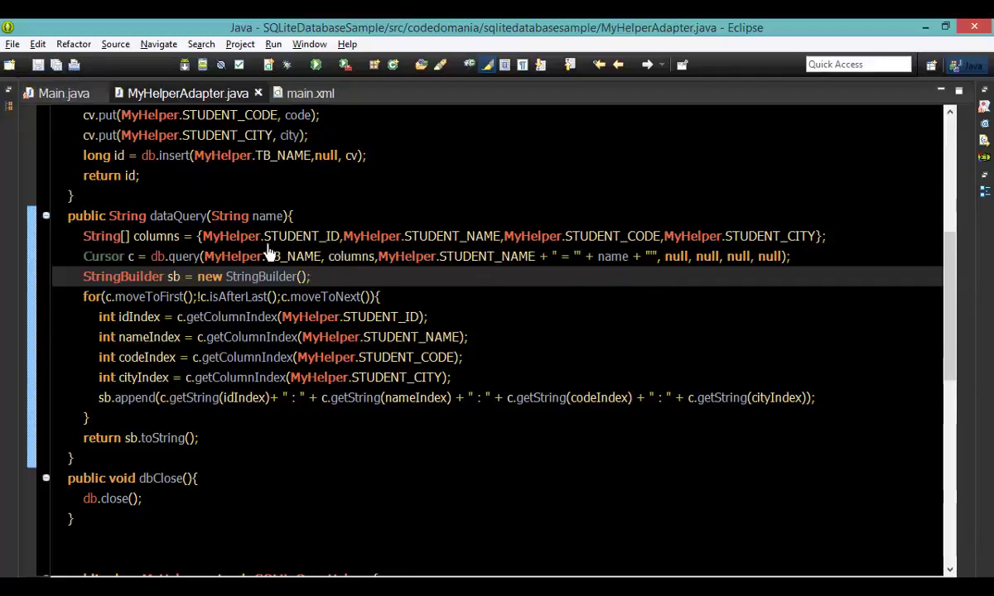
pyautogui.moveTo(202, 236); pyautogui.dragTo(820, 236)
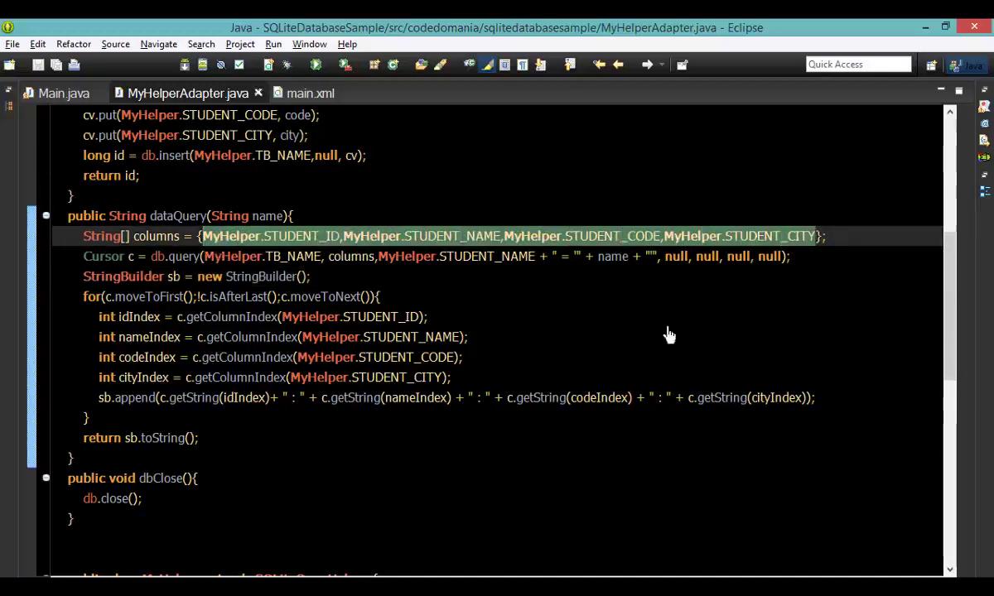
pyautogui.hotkey('alt', 'Tab')
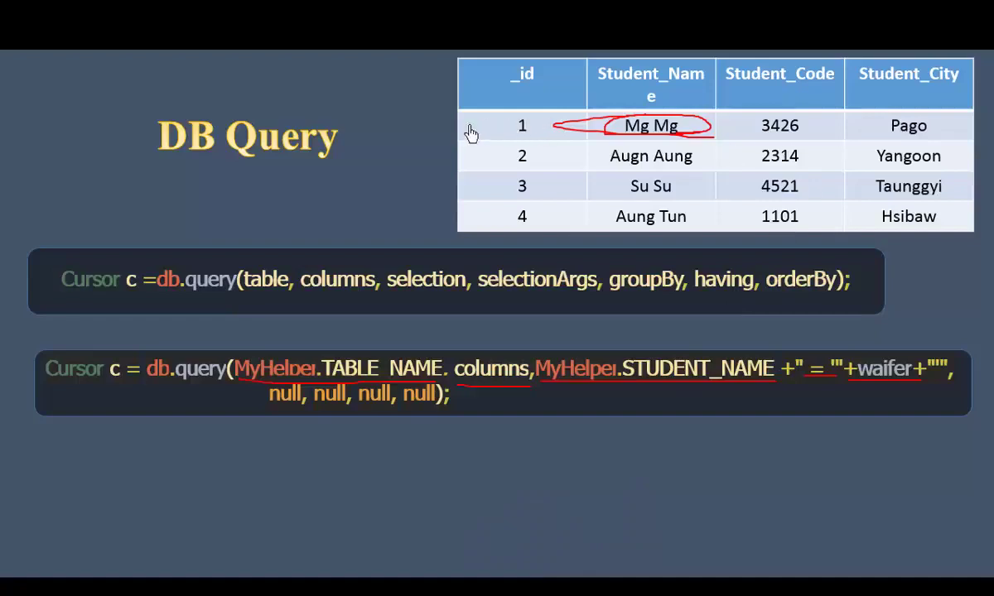
# Strike a red line across table row 1, then erase all ink
pyautogui.moveTo(754, 149)
pyautogui.mouseDown()
pyautogui.moveTo(611, 132)
pyautogui.moveTo(960, 126)
pyautogui.mouseUp()
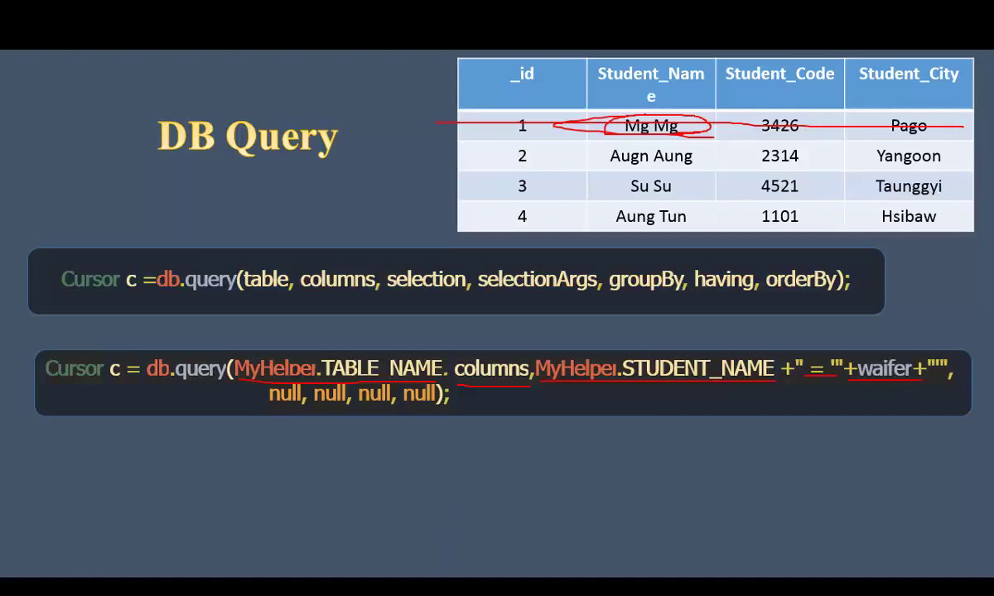
pyautogui.rightClick(4, 404)
pyautogui.click(83, 509)
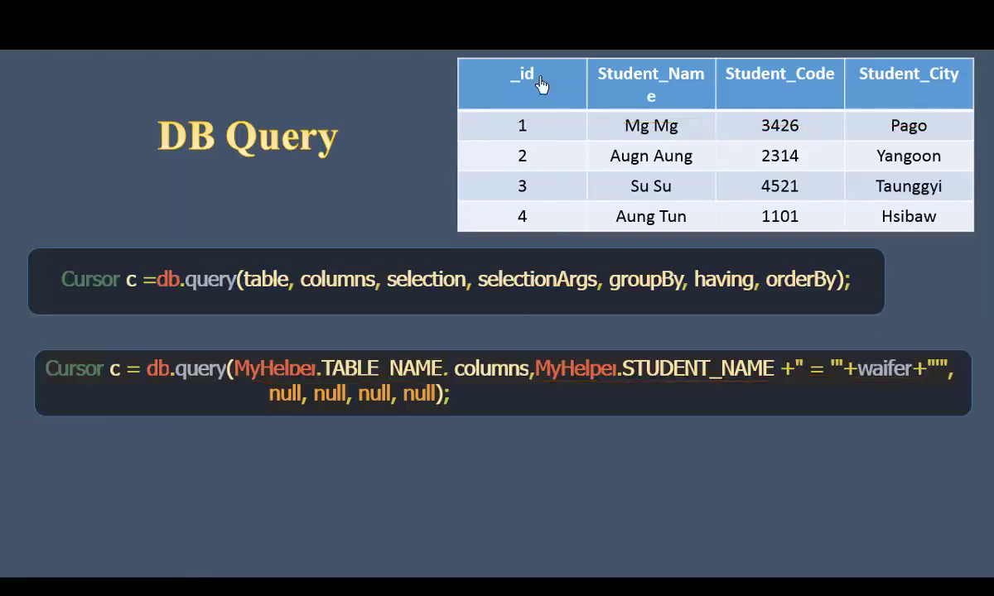
# Mark table rows 1–4 with red lines, then erase all ink
pyautogui.moveTo(402, 108); pyautogui.dragTo(495, 109)
pyautogui.moveTo(411, 141); pyautogui.dragTo(487, 137)
pyautogui.moveTo(418, 176); pyautogui.dragTo(493, 176)
pyautogui.moveTo(418, 214); pyautogui.dragTo(529, 213)
pyautogui.rightClick(4, 404)
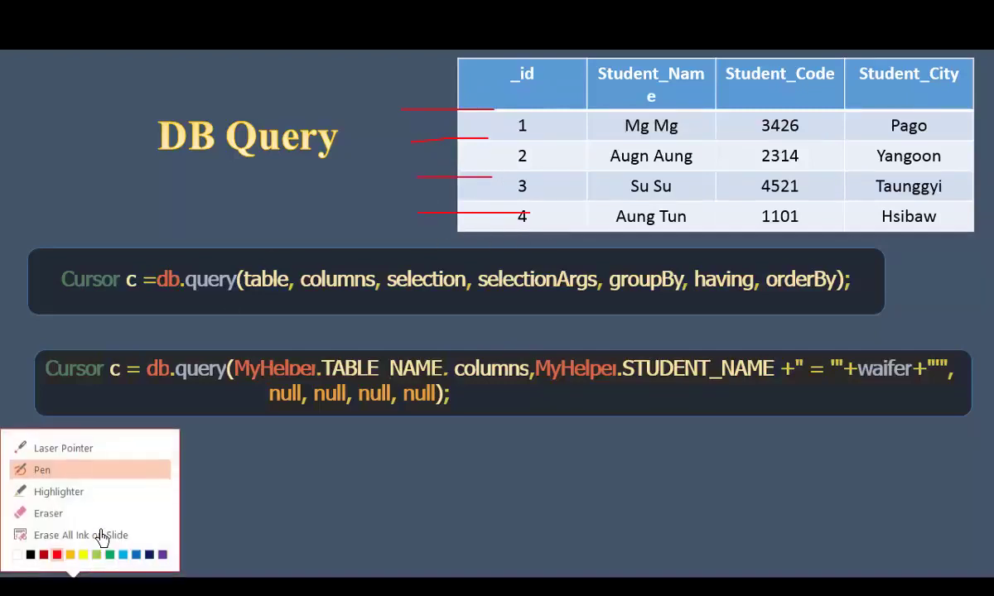
pyautogui.click(83, 530)
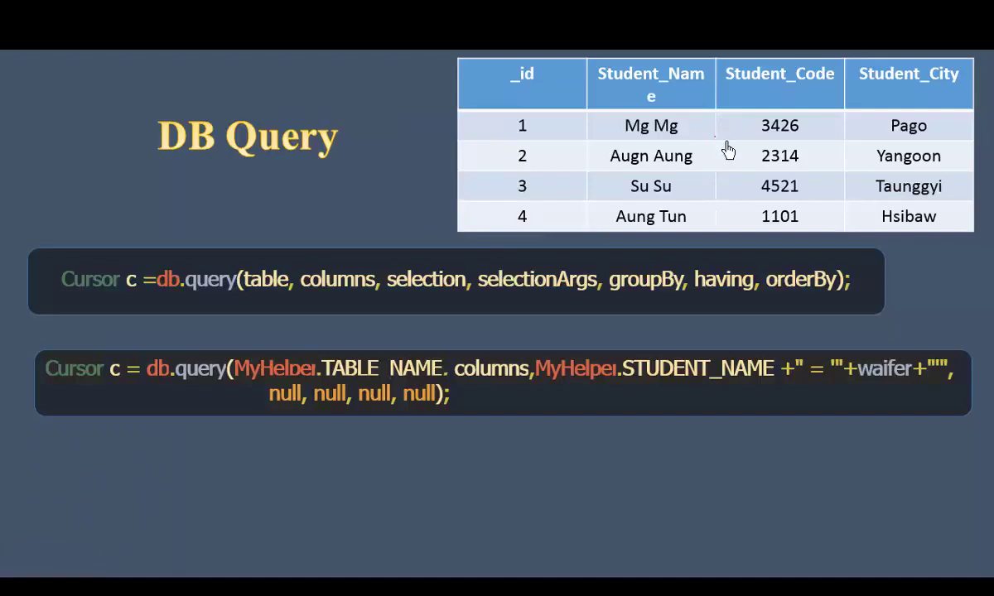
# Circle Mg Mg, erase the circle, and return to the Eclipse editor
pyautogui.moveTo(712, 137)
pyautogui.mouseDown()
pyautogui.moveTo(589, 132)
pyautogui.moveTo(612, 109)
pyautogui.moveTo(714, 109)
pyautogui.moveTo(713, 136)
pyautogui.mouseUp()
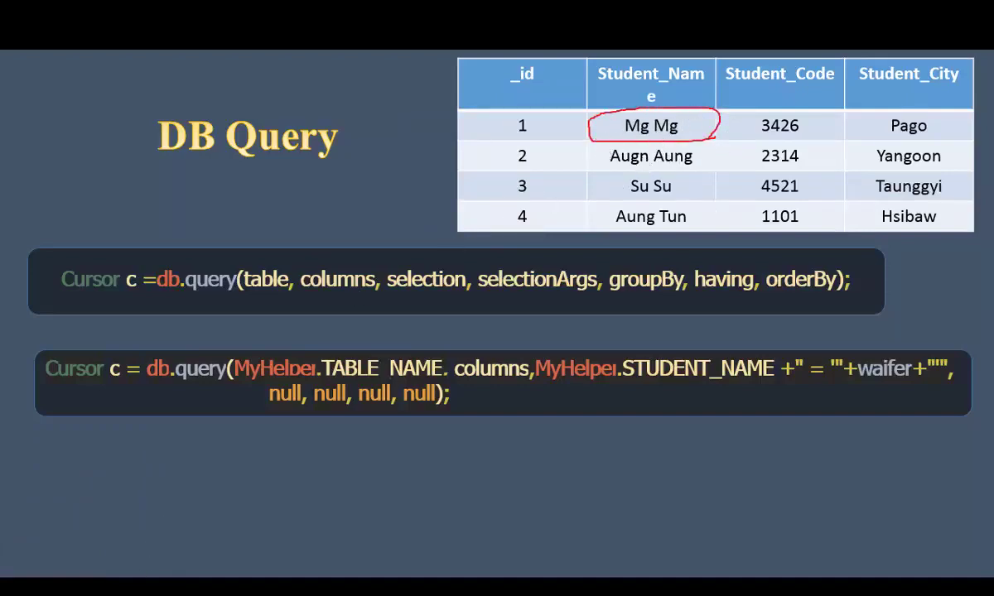
pyautogui.rightClick(4, 406)
pyautogui.click(66, 533)
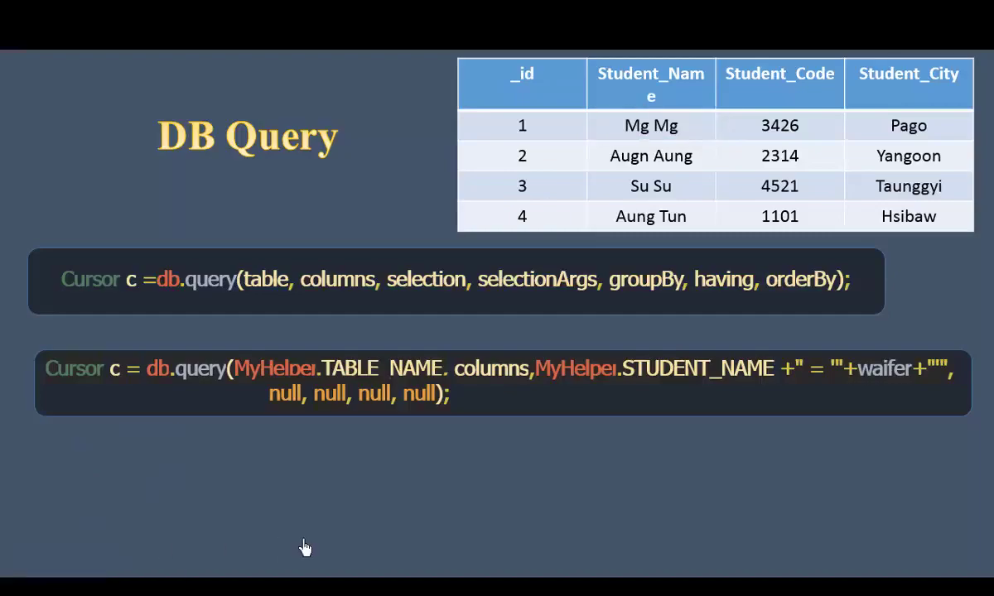
pyautogui.hotkey('alt', 'Tab')
pyautogui.hotkey('alt', 'Tab')
pyautogui.click(497, 297)
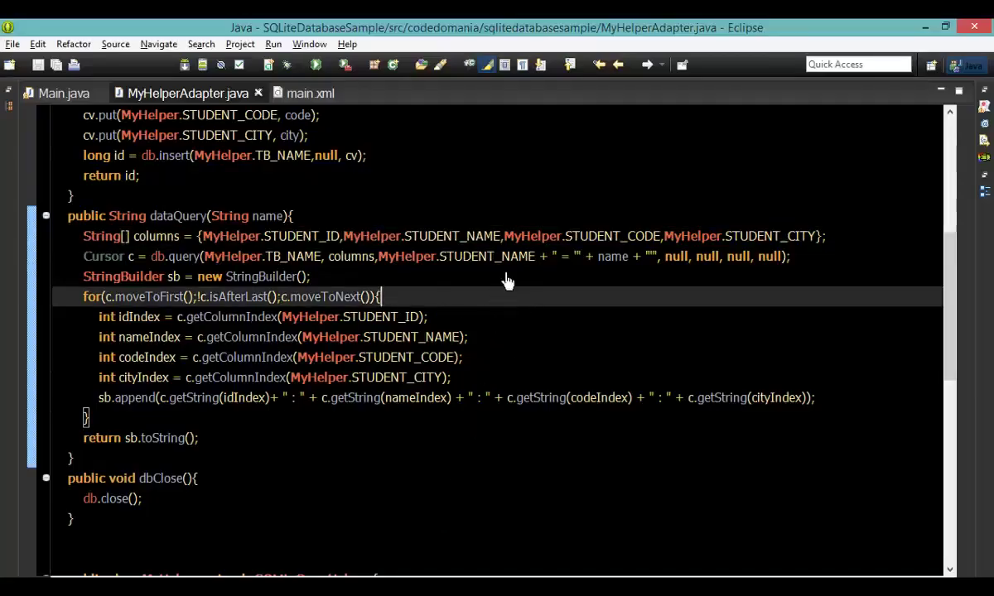
# Move from the dataQuery lines to the Main.java editor tab
pyautogui.click(464, 256)
pyautogui.click(623, 357)
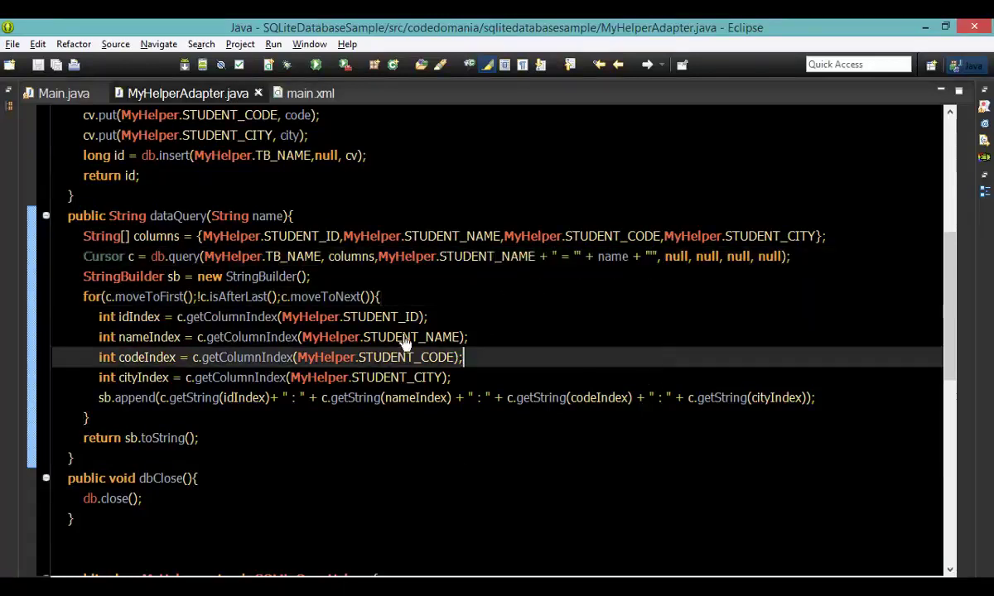
pyautogui.click(62, 93)
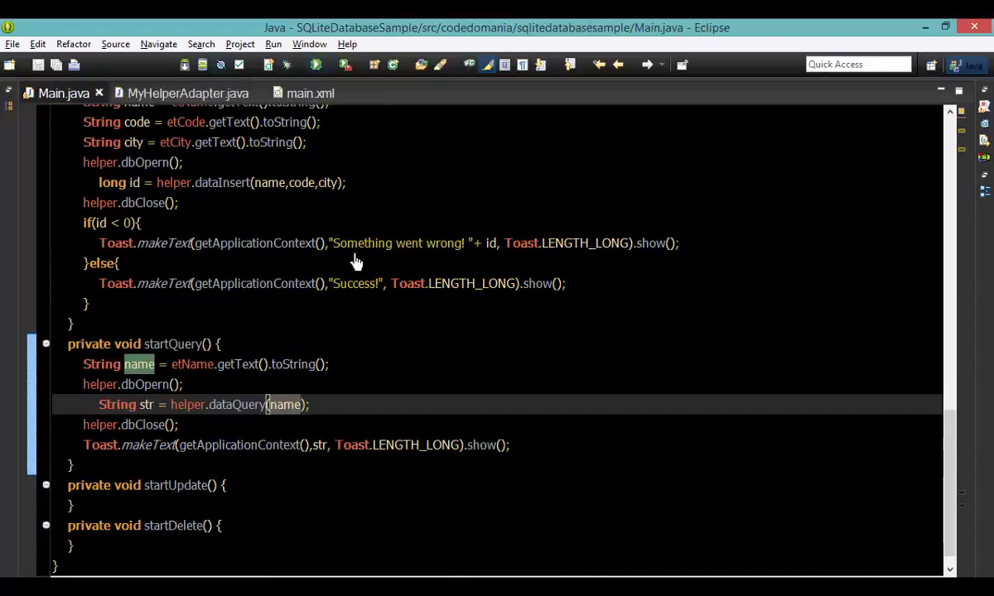
# Run the app on the AVD_for_Nexus_7 emulator
pyautogui.hotkey('ctrl', 'F11')
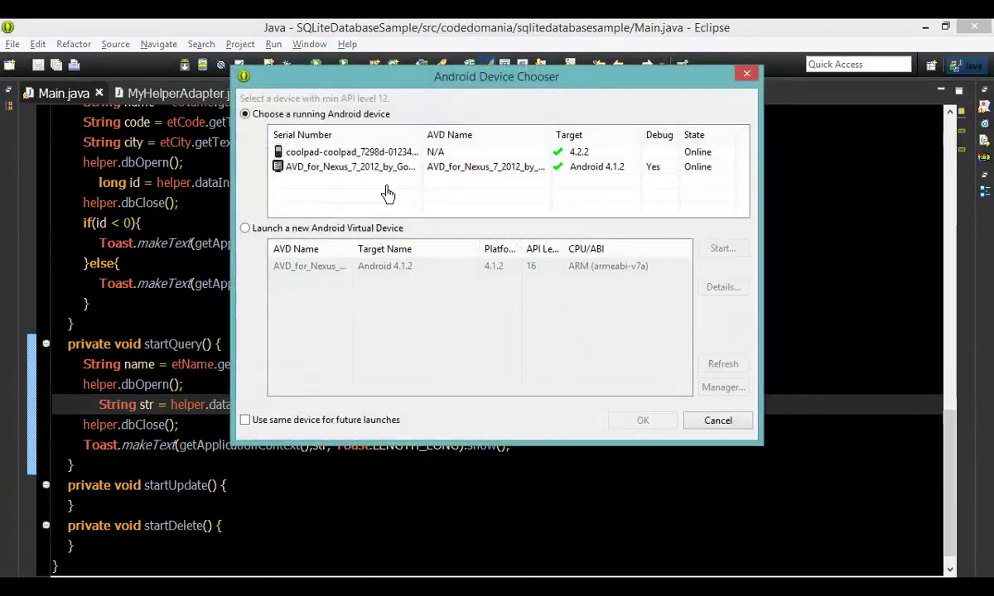
pyautogui.click(348, 167)
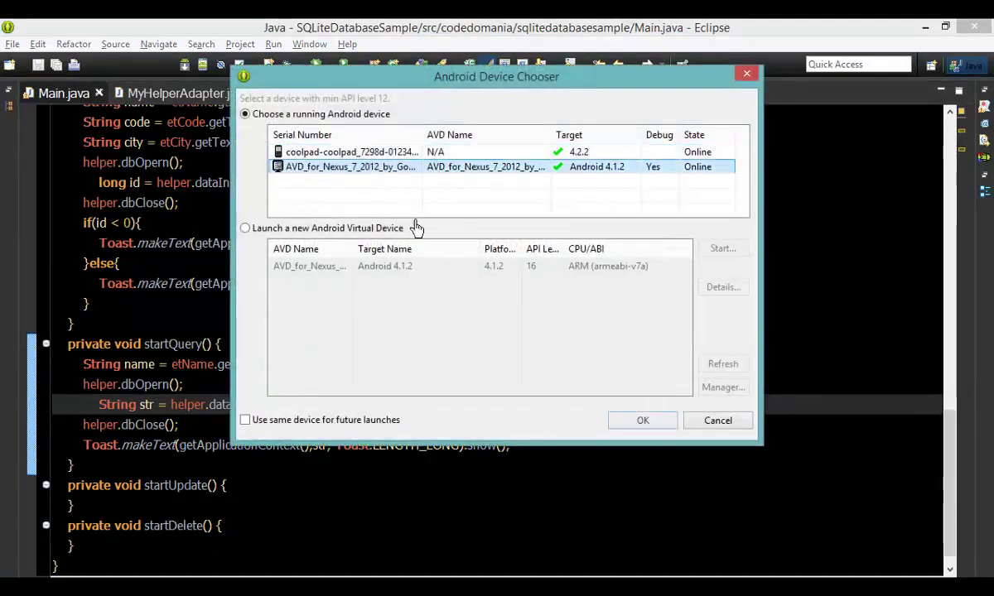
pyautogui.click(642, 419)
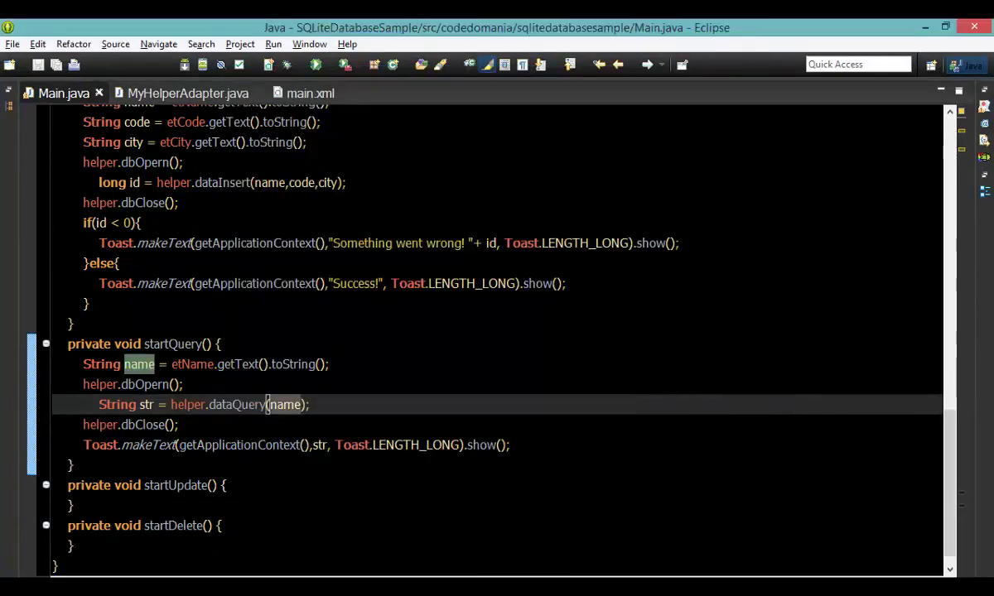
# Move the emulator window left and maximize the LogCat view
pyautogui.moveTo(595, 82); pyautogui.dragTo(543, 85)
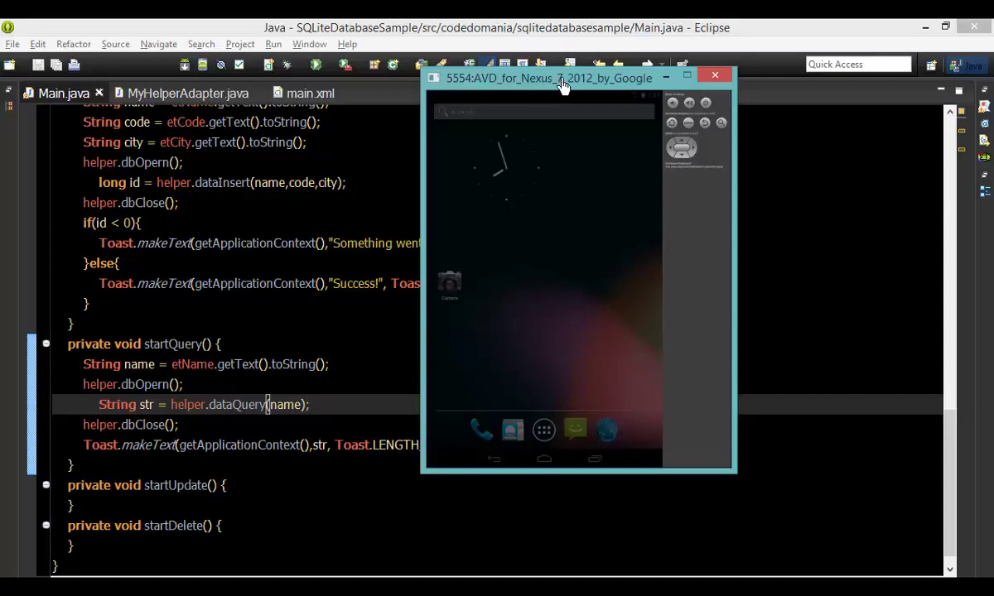
pyautogui.moveTo(542, 85); pyautogui.dragTo(448, 108)
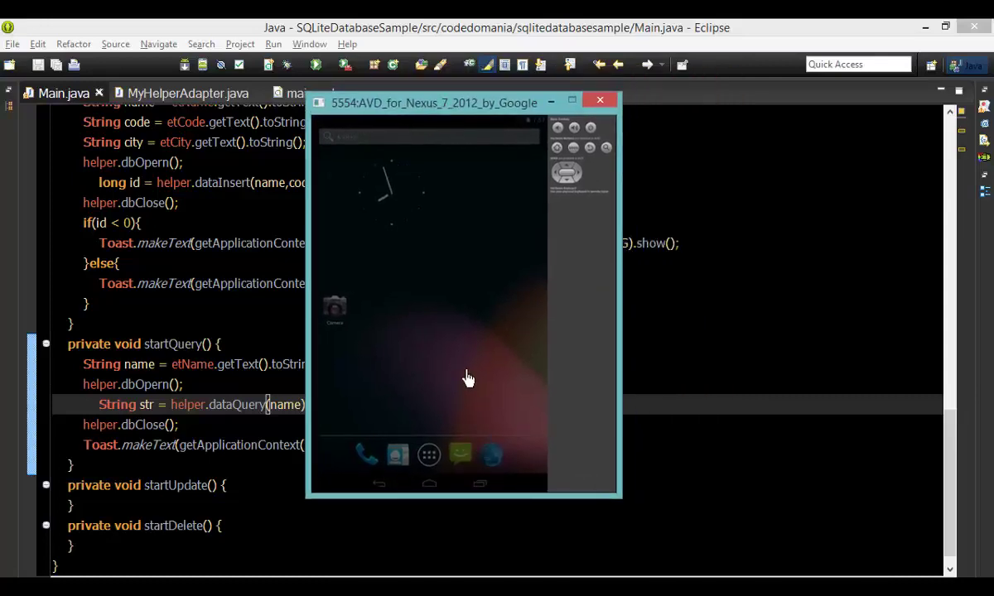
pyautogui.click(985, 170)
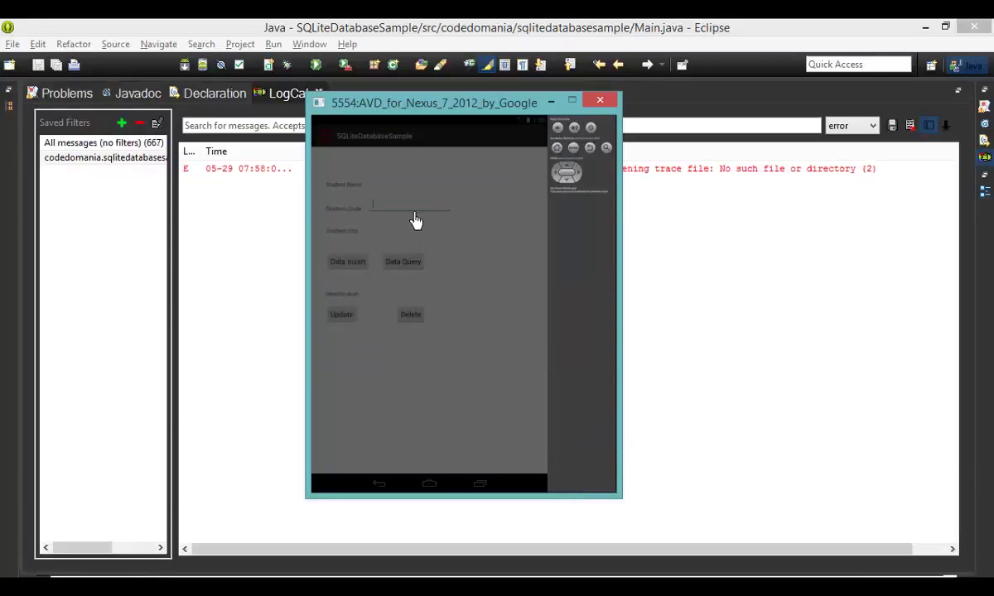
# Insert student waifer with code 0001 and city tachileik
pyautogui.click(414, 186)
pyautogui.write('waifer')
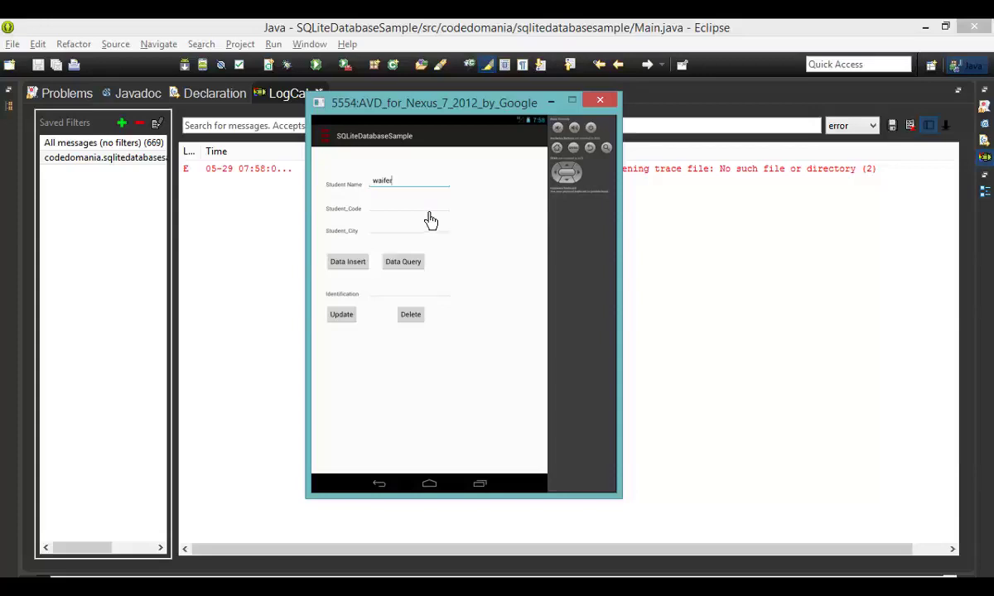
pyautogui.click(431, 214)
pyautogui.click(414, 235)
pyautogui.write('tachileik')
pyautogui.click(347, 262)
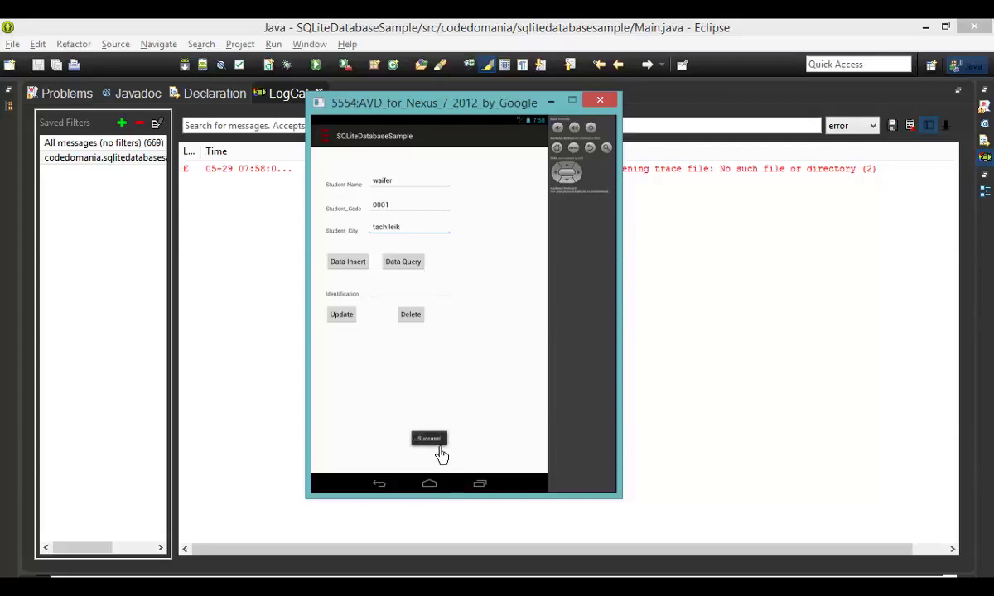
# Insert student biber (0002, hsipaw), then clear the city and code fields
pyautogui.click(404, 185)
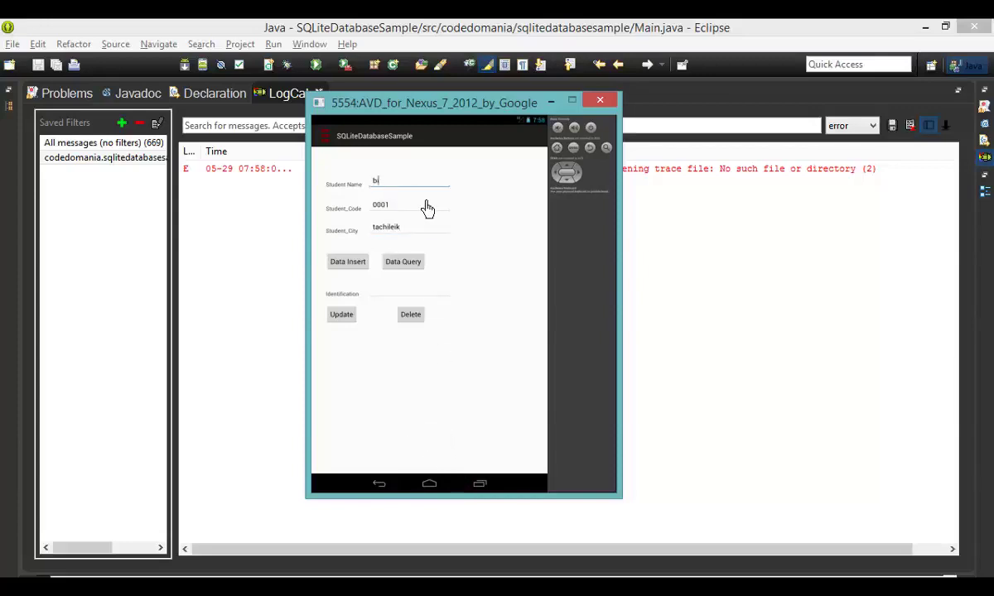
pyautogui.click(418, 209)
pyautogui.write('0002')
pyautogui.click(414, 230)
pyautogui.write('hsipaw')
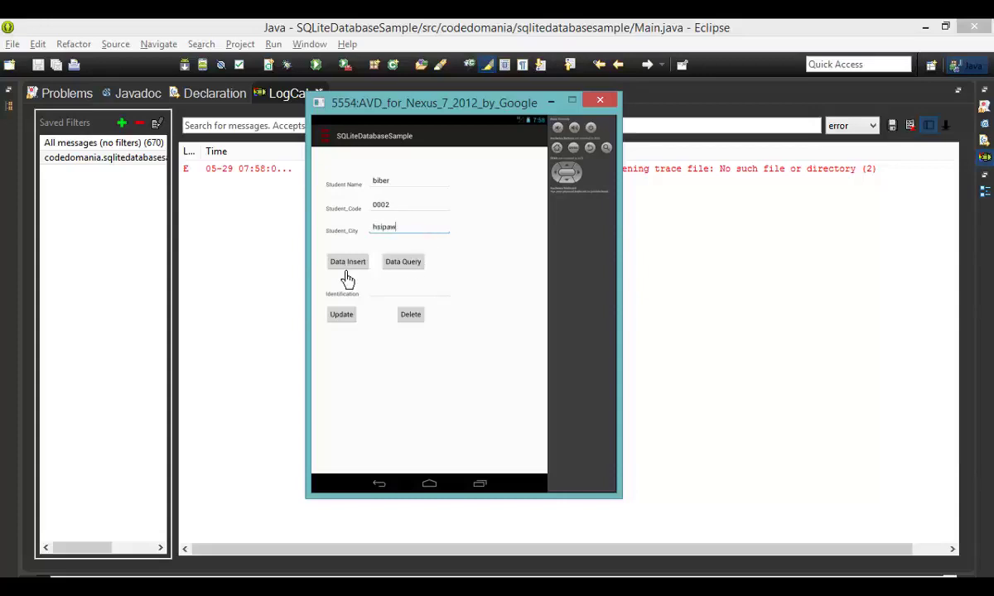
pyautogui.click(348, 261)
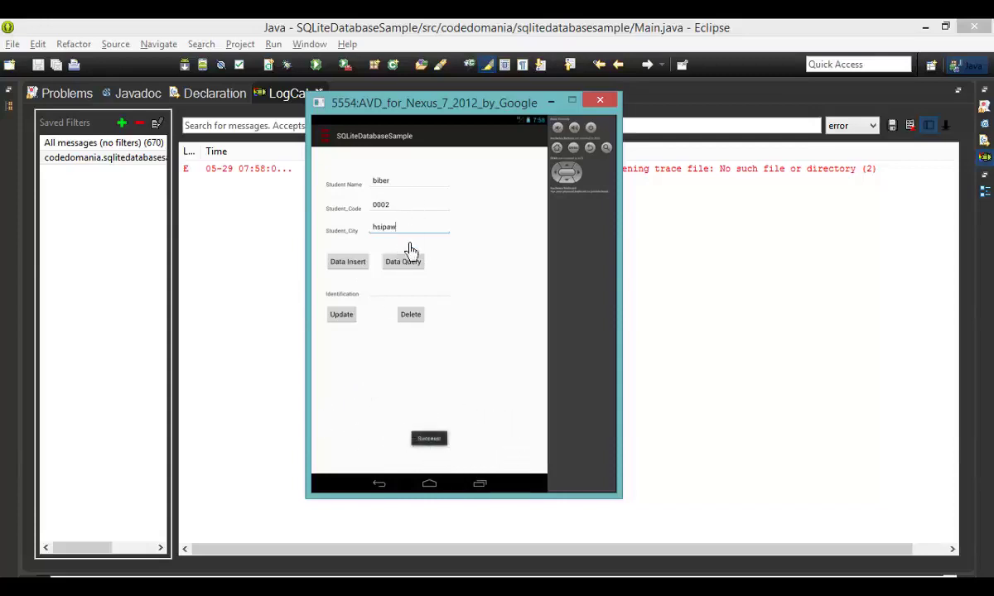
pyautogui.press('BackSpace')
pyautogui.press('BackSpace')
pyautogui.press('BackSpace')
pyautogui.press('BackSpace')
pyautogui.press('BackSpace')
pyautogui.press('BackSpace')
pyautogui.click(403, 215)
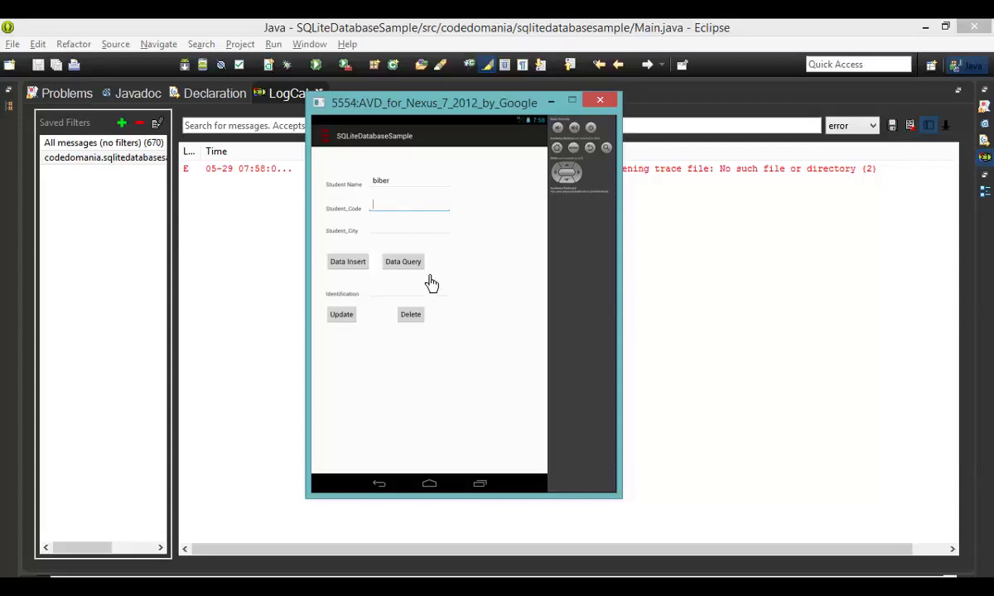
pyautogui.click(662, 249)
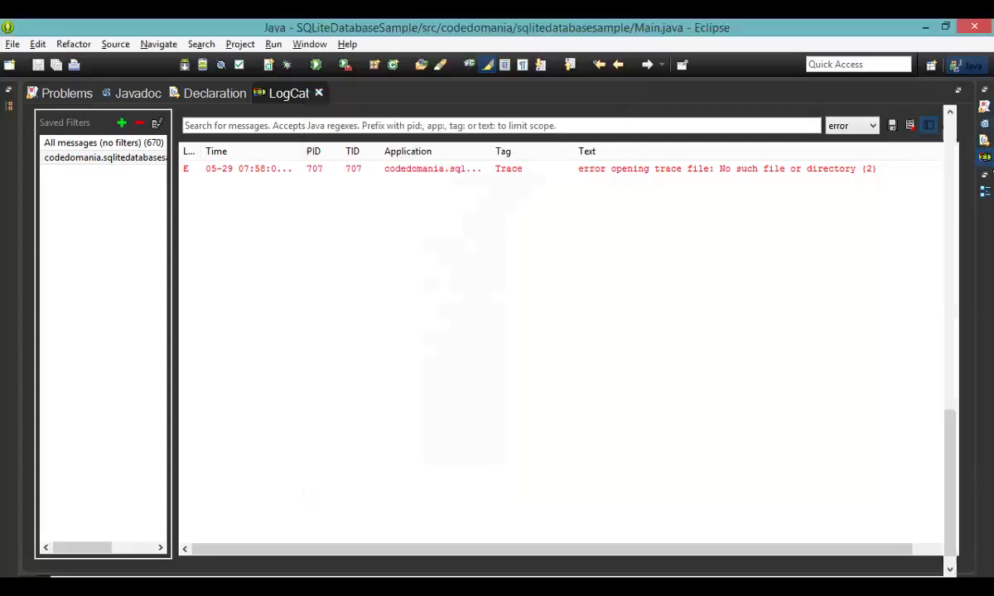
pyautogui.click(986, 165)
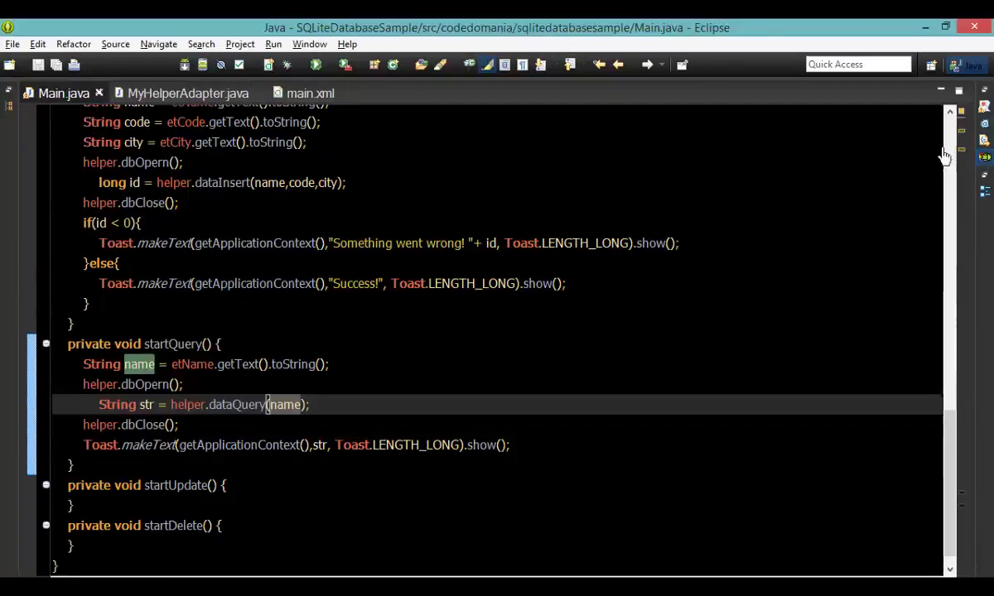
pyautogui.click(13, 99)
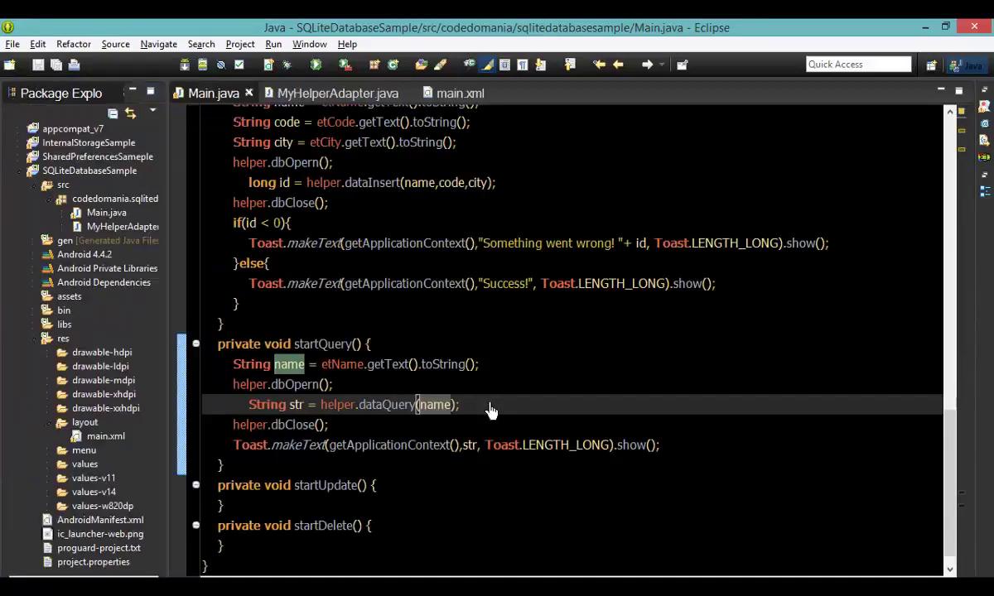
pyautogui.doubleClick(319, 344)
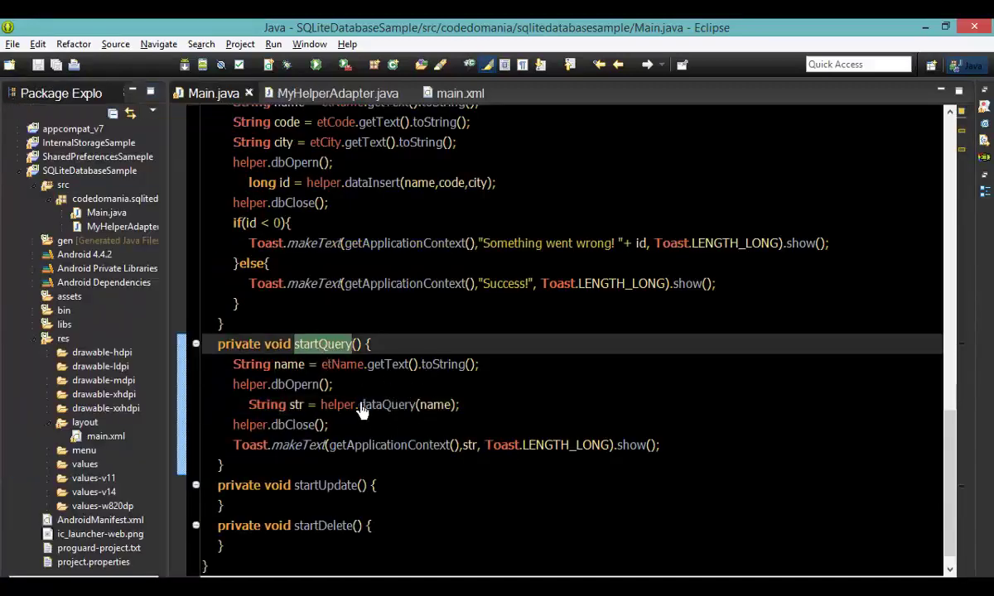
pyautogui.click(435, 404)
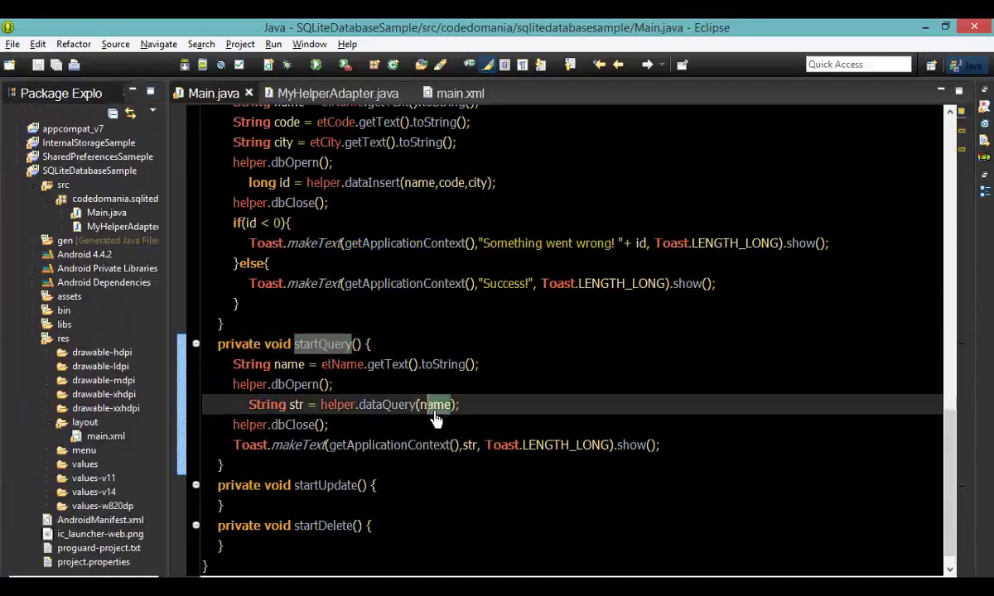
pyautogui.moveTo(479, 365); pyautogui.dragTo(234, 366)
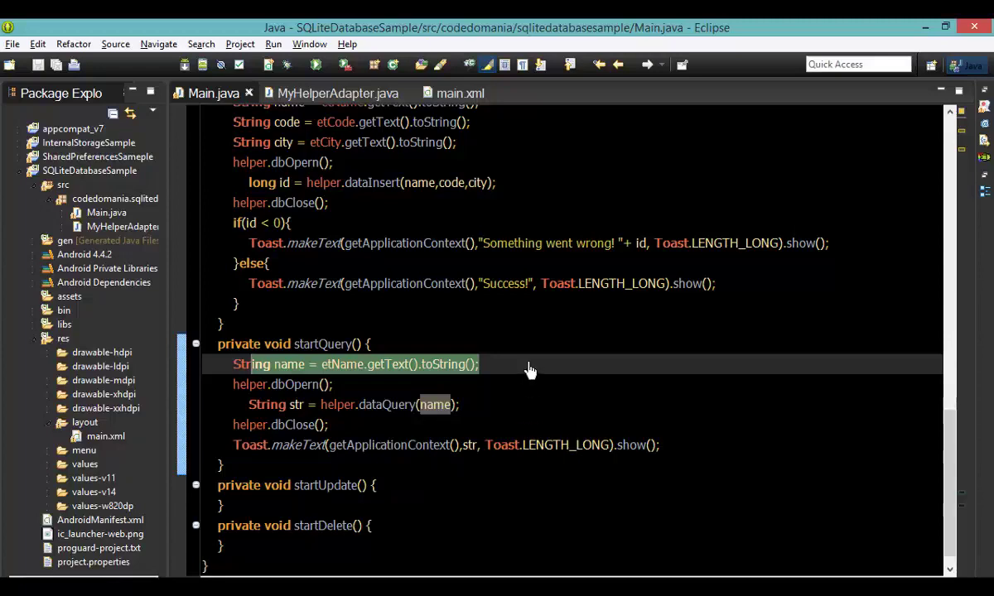
pyautogui.click(347, 93)
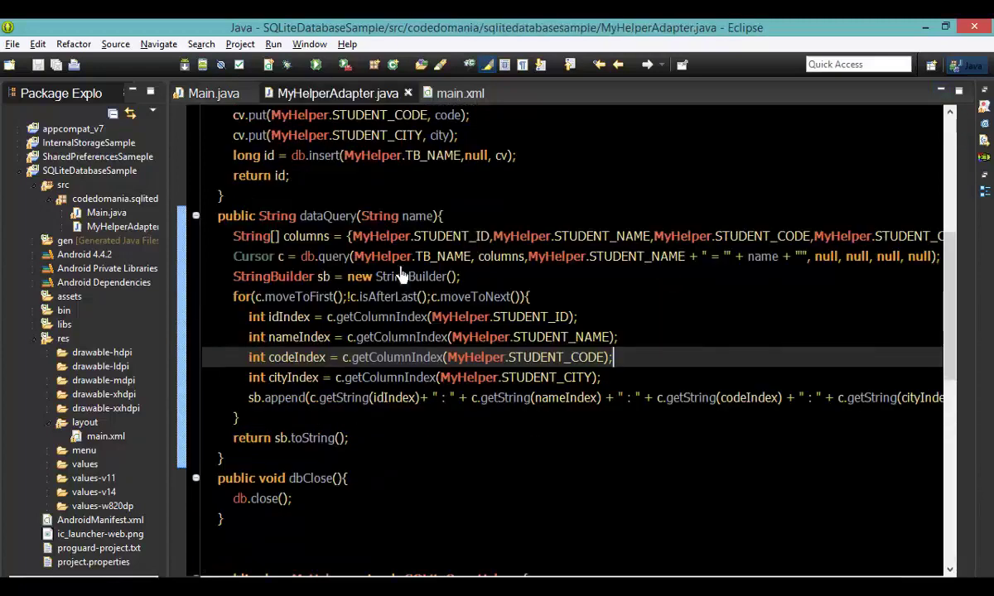
pyautogui.click(433, 216)
pyautogui.click(214, 93)
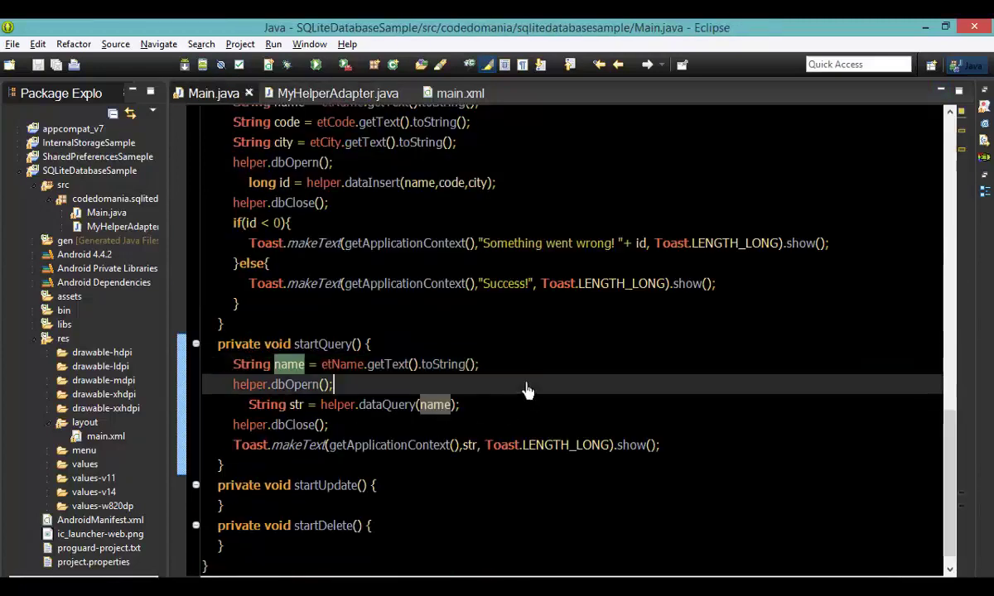
pyautogui.click(480, 364)
pyautogui.tripleClick(486, 369)
pyautogui.press('Down')
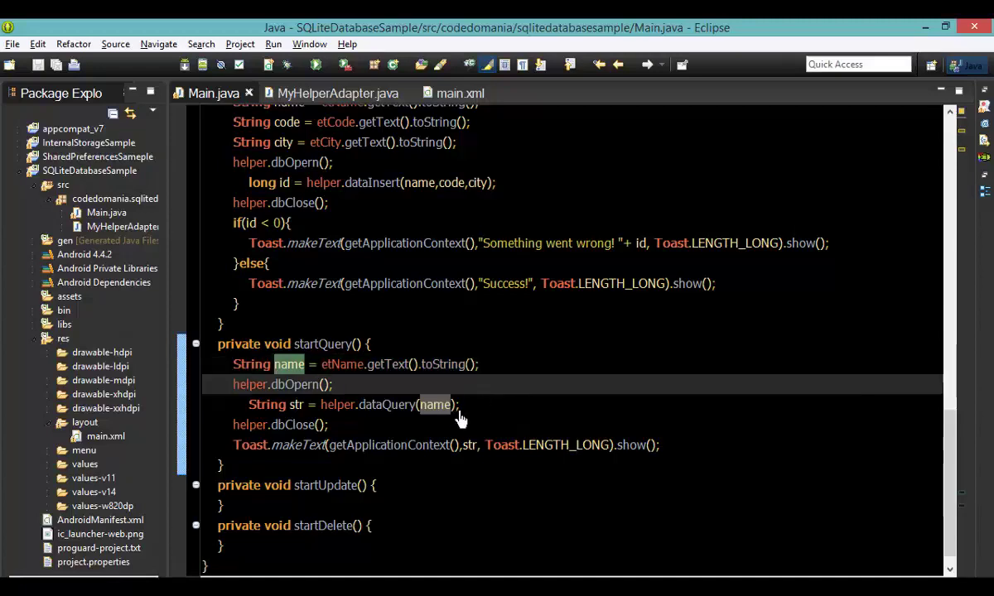
pyautogui.click(460, 409)
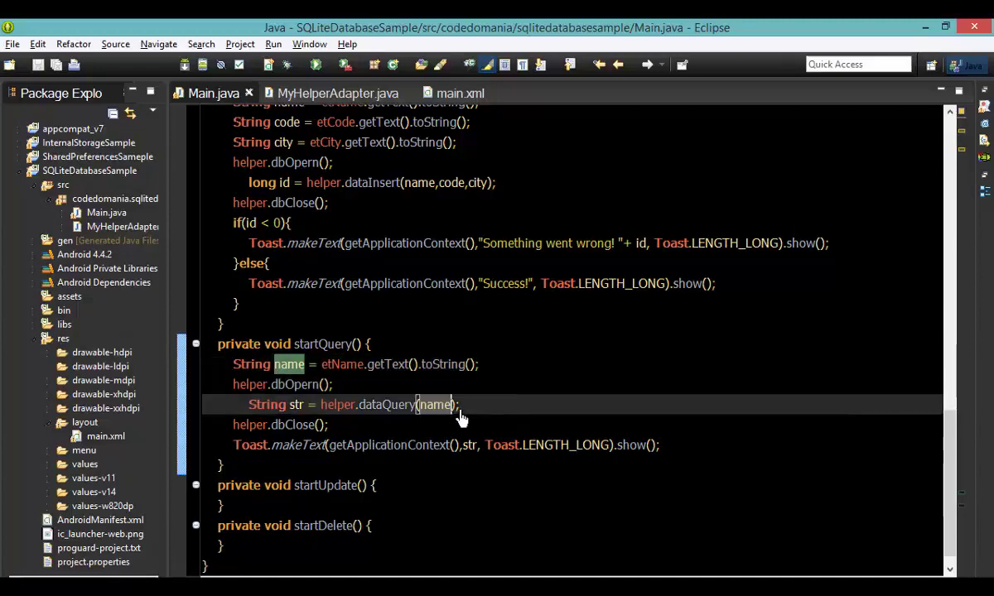
pyautogui.tripleClick(521, 367)
pyautogui.click(460, 93)
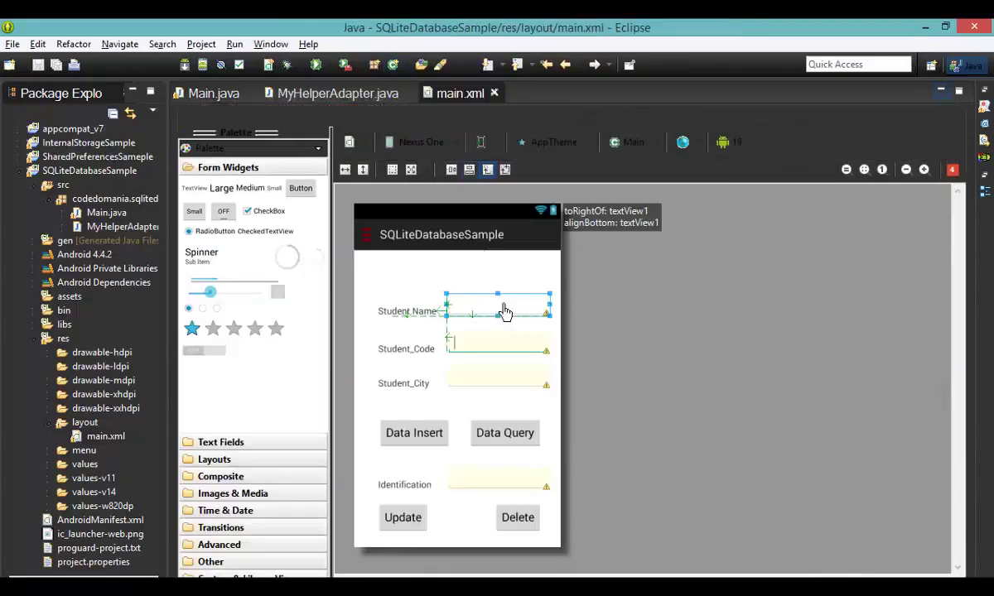
pyautogui.click(214, 93)
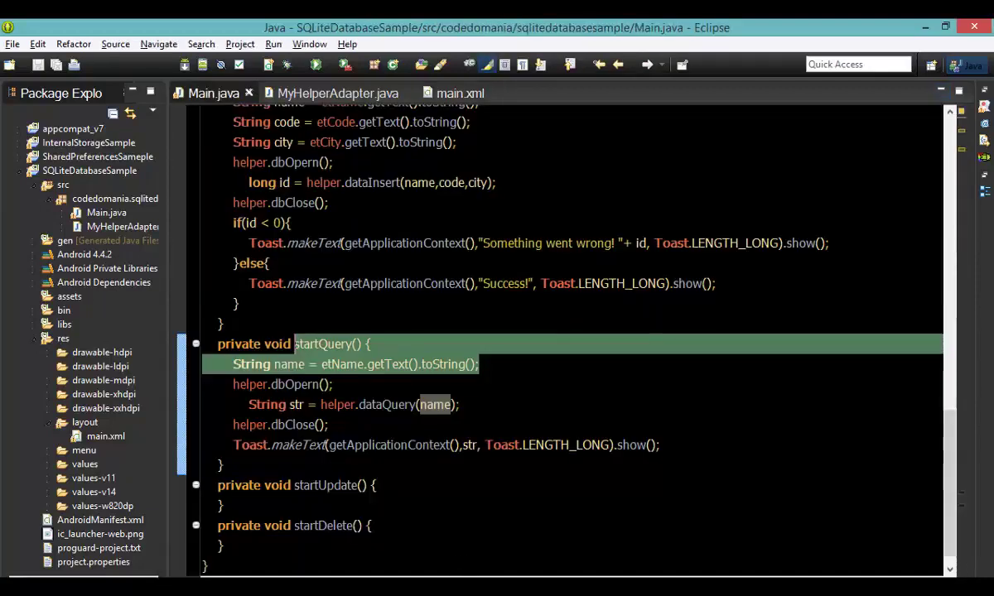
pyautogui.hotkey('alt', 'Tab')
# Query 'waifer', see the record 1 toast, and return to Eclipse
pyautogui.click(398, 189)
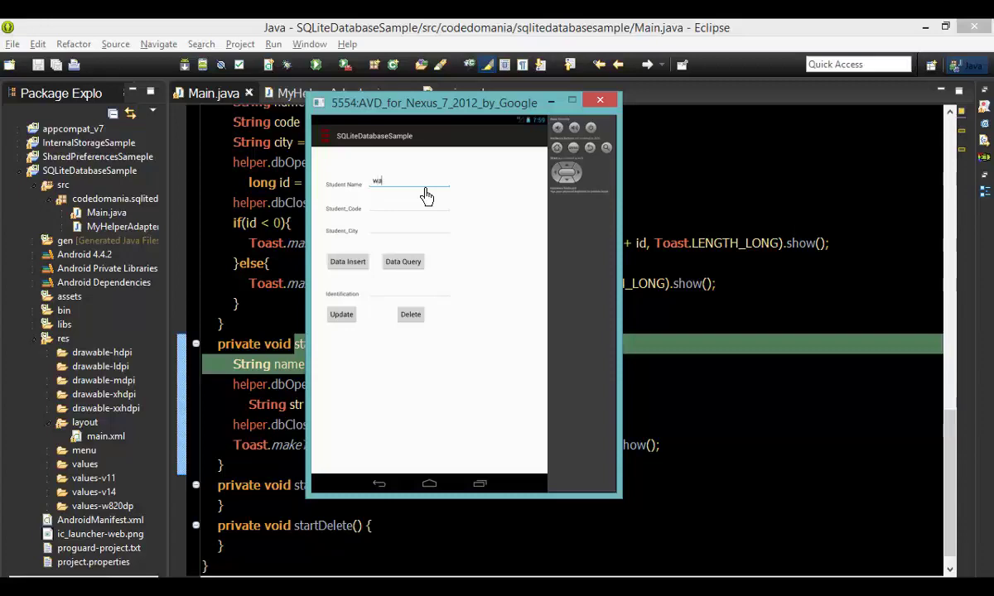
pyautogui.click(403, 261)
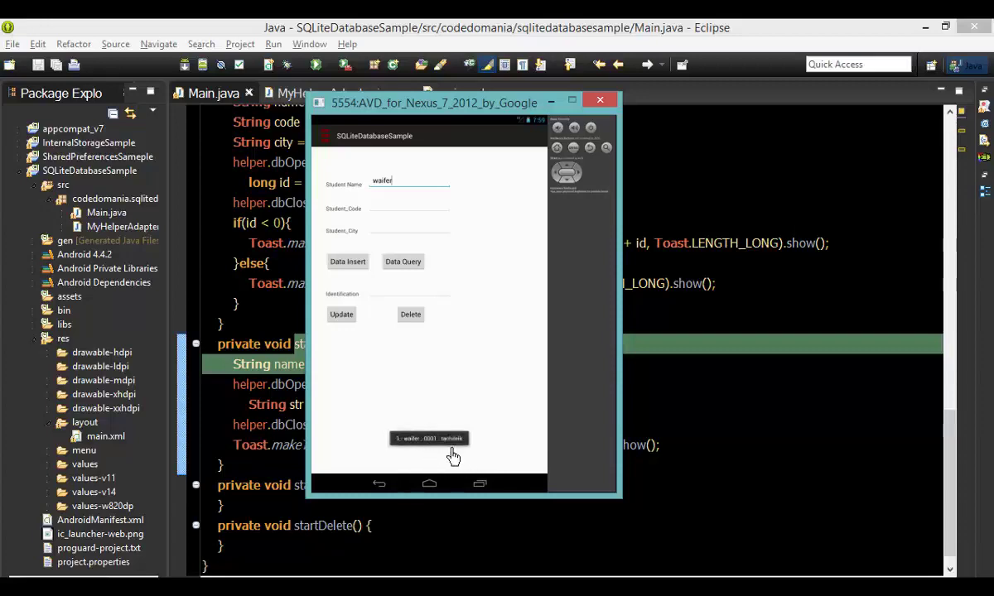
pyautogui.click(732, 462)
pyautogui.scroll(3, 540, 323)
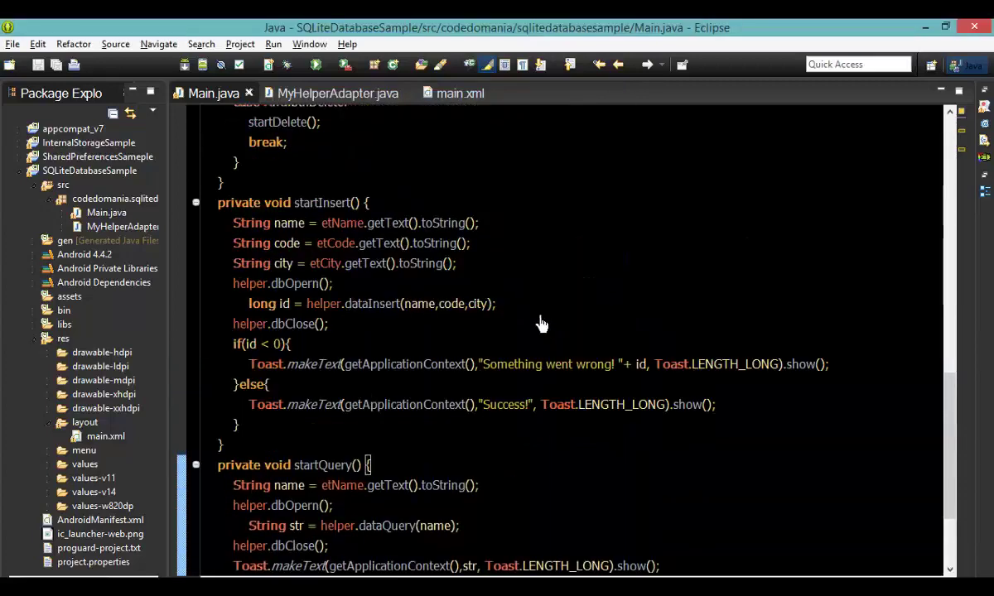
pyautogui.scroll(-3, 540, 322)
pyautogui.scroll(3, 530, 323)
pyautogui.scroll(3, 513, 315)
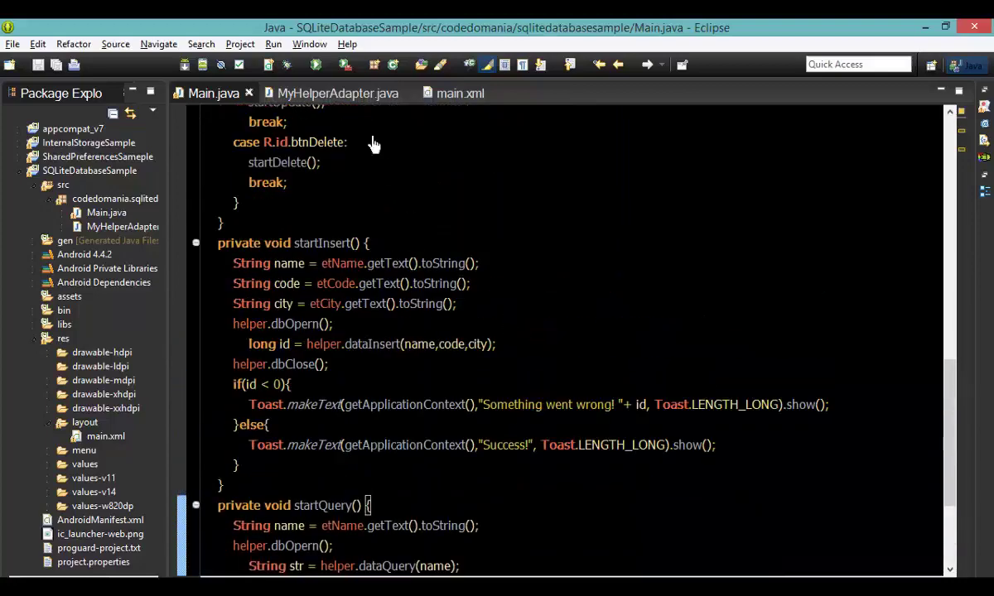
# Review dataQuery's columns array in MyHelperAdapter.java and narrow the Package Explorer
pyautogui.click(338, 93)
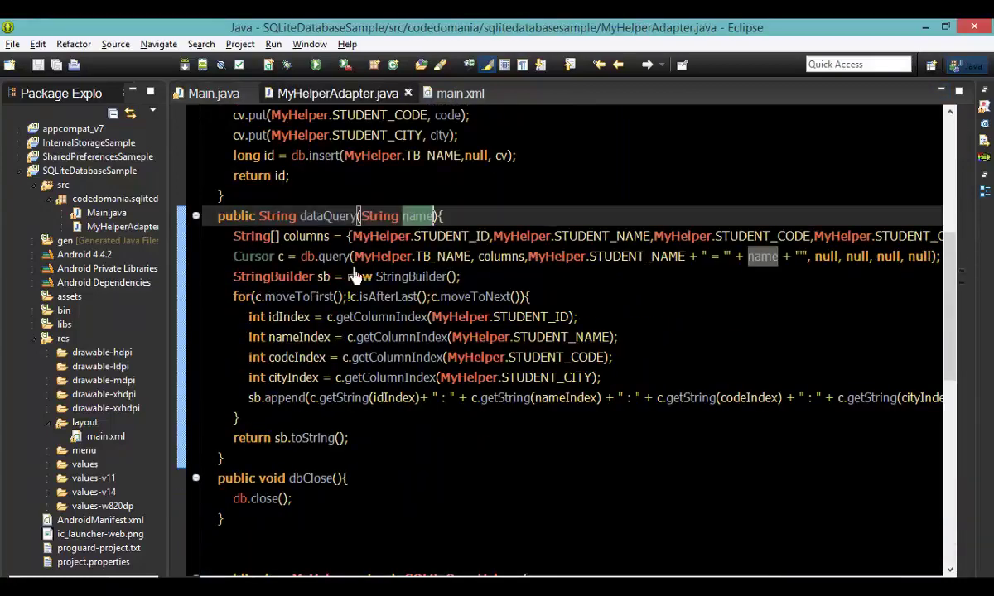
pyautogui.moveTo(353, 236); pyautogui.dragTo(665, 236)
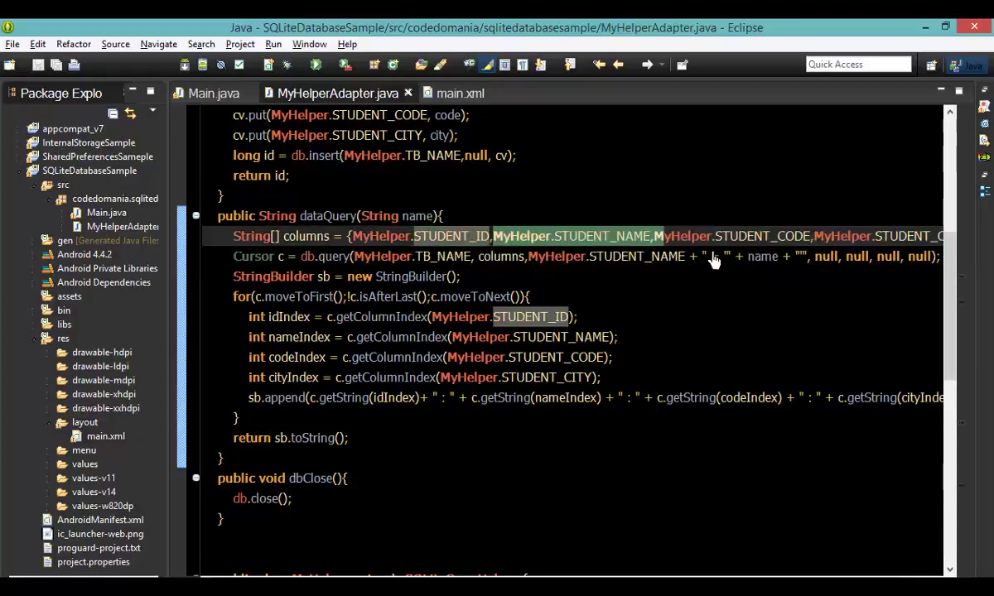
pyautogui.moveTo(811, 236); pyautogui.dragTo(626, 235)
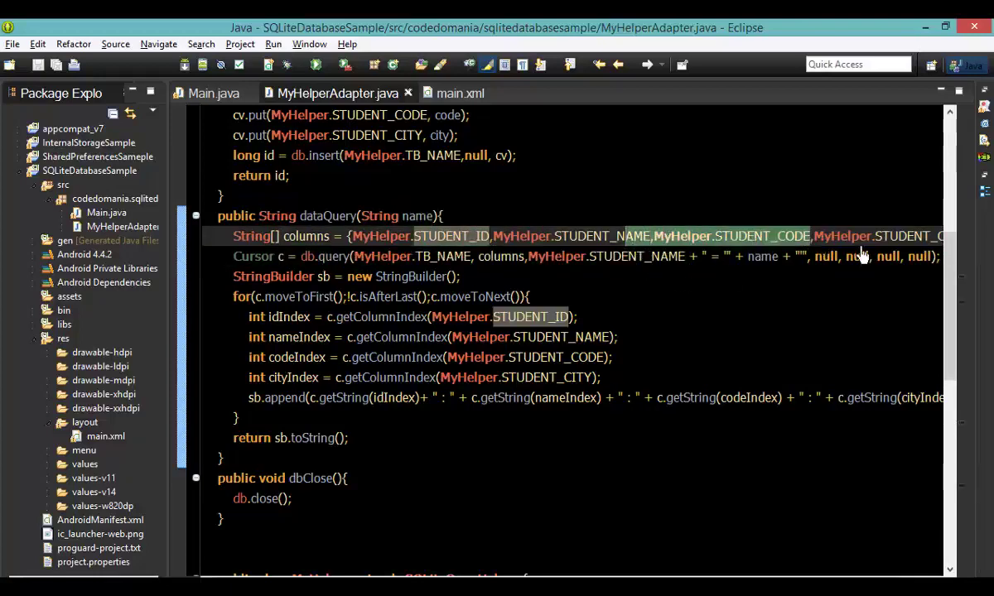
pyautogui.click(447, 317)
pyautogui.click(401, 459)
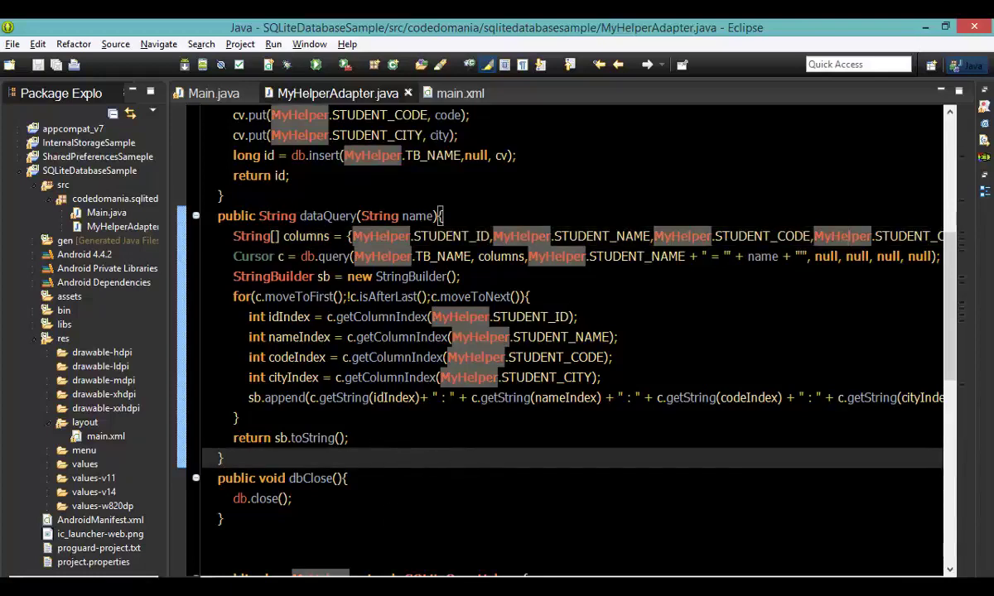
pyautogui.moveTo(165, 157); pyautogui.dragTo(128, 157)
pyautogui.click(761, 357)
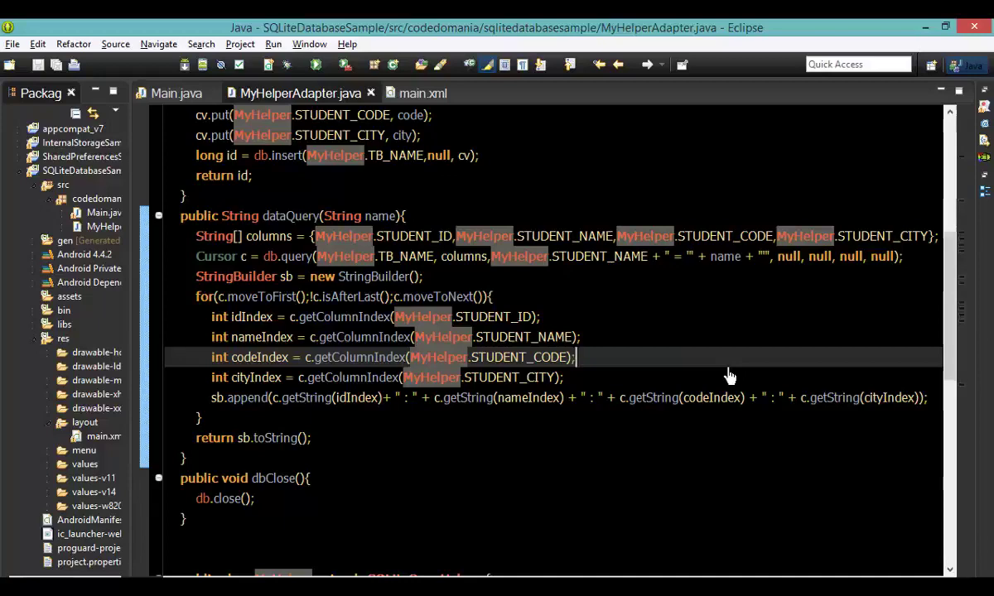
# Replace the first null query argument with SelectionArgs and save MyHelperAdapter.java
pyautogui.click(795, 257)
pyautogui.press('BackSpace')
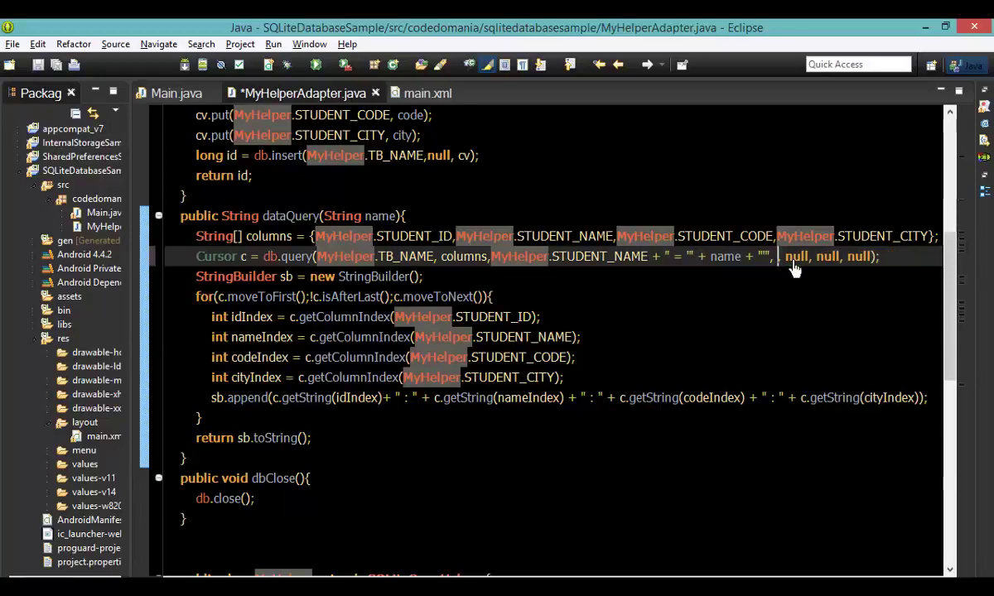
pyautogui.write('s')
pyautogui.press('BackSpace')
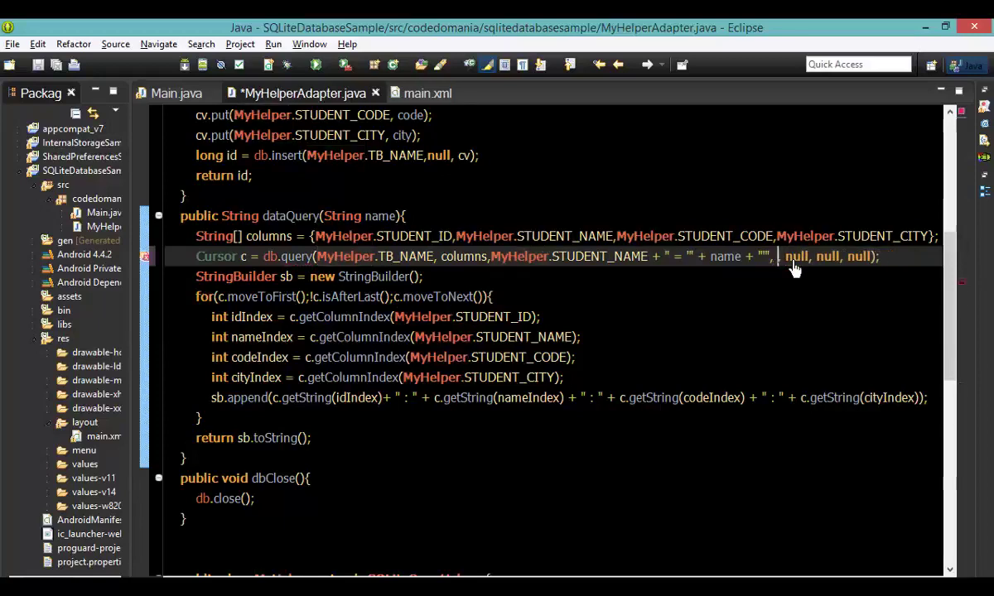
pyautogui.write('Selection Aru, ')
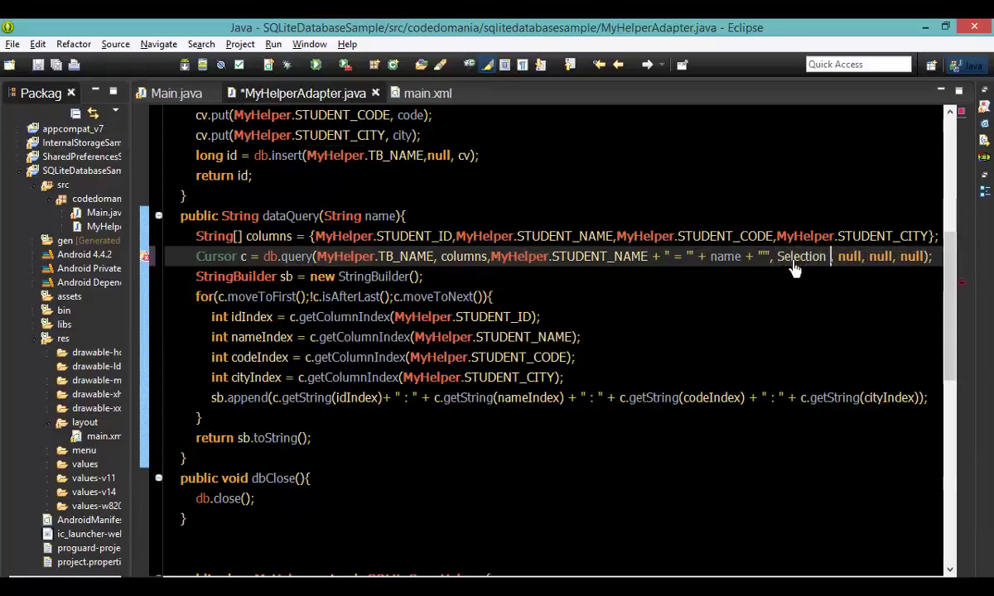
pyautogui.write('n')
pyautogui.press('BackSpace')
pyautogui.press('BackSpace')
pyautogui.press('BackSpace')
pyautogui.write('Args')
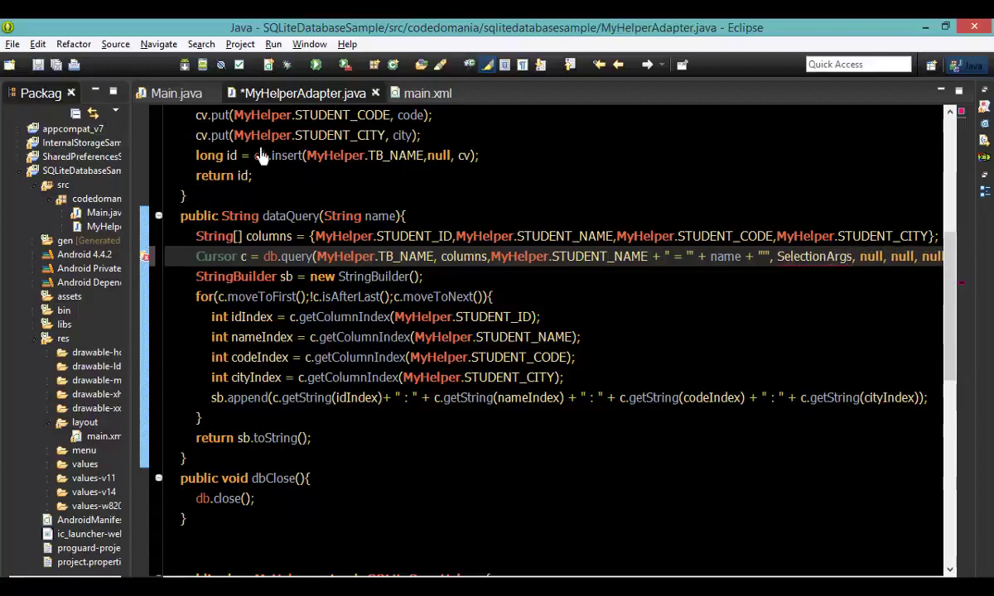
pyautogui.click(95, 92)
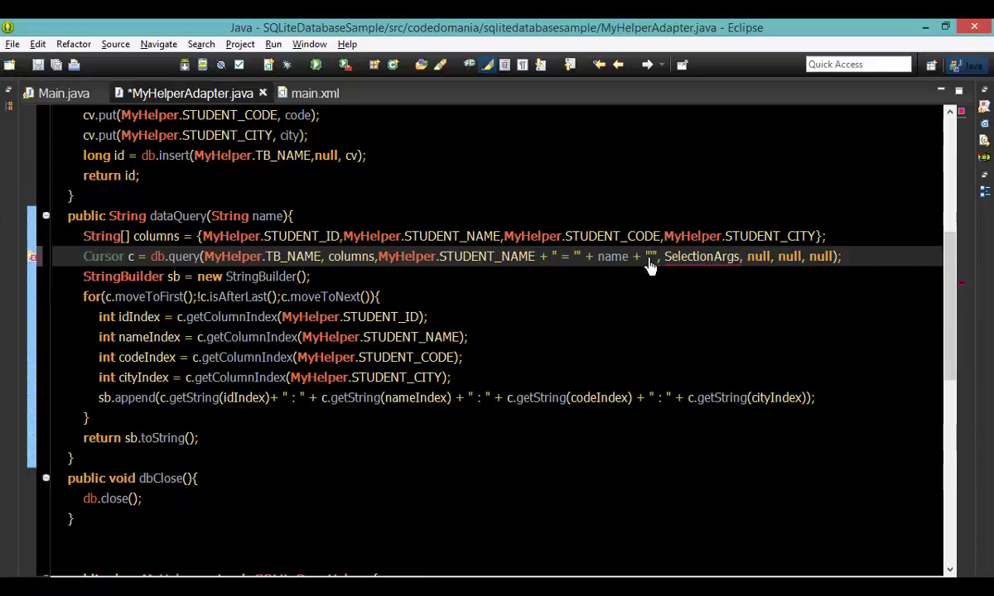
pyautogui.moveTo(655, 256); pyautogui.dragTo(380, 263)
pyautogui.doubleClick(692, 240)
pyautogui.doubleClick(692, 258)
pyautogui.click(72, 73)
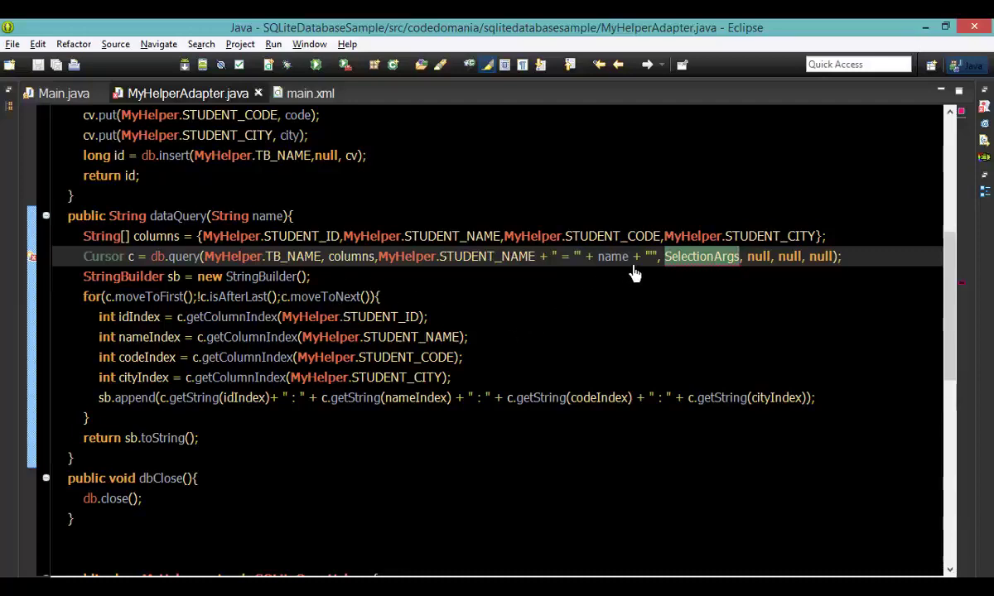
# Delete the concatenated name text and replace SelectionArgs with Waifer and 0001
pyautogui.moveTo(659, 256); pyautogui.dragTo(538, 257)
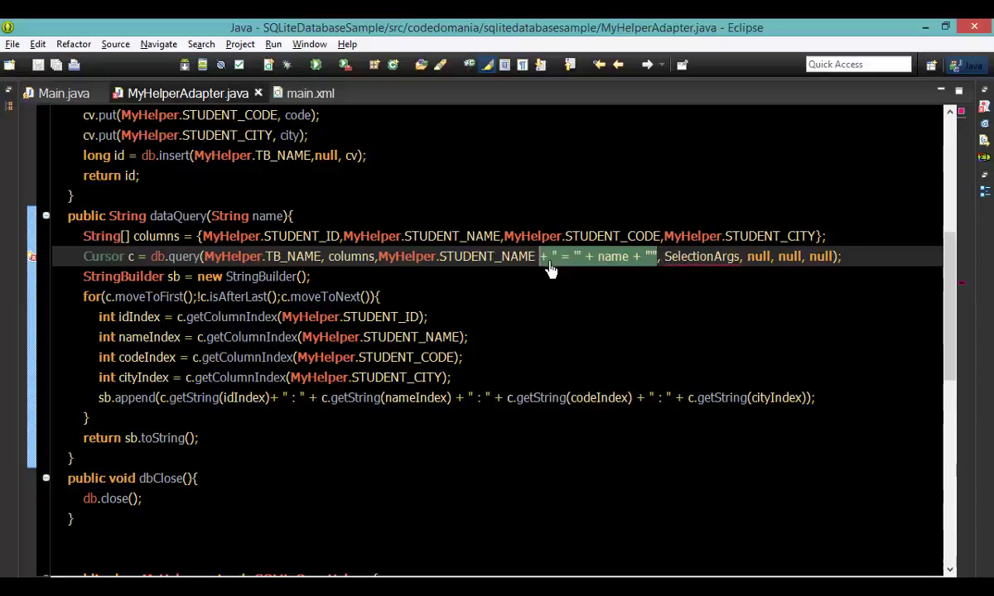
pyautogui.press('Delete')
pyautogui.press('BackSpace')
pyautogui.write('= name')
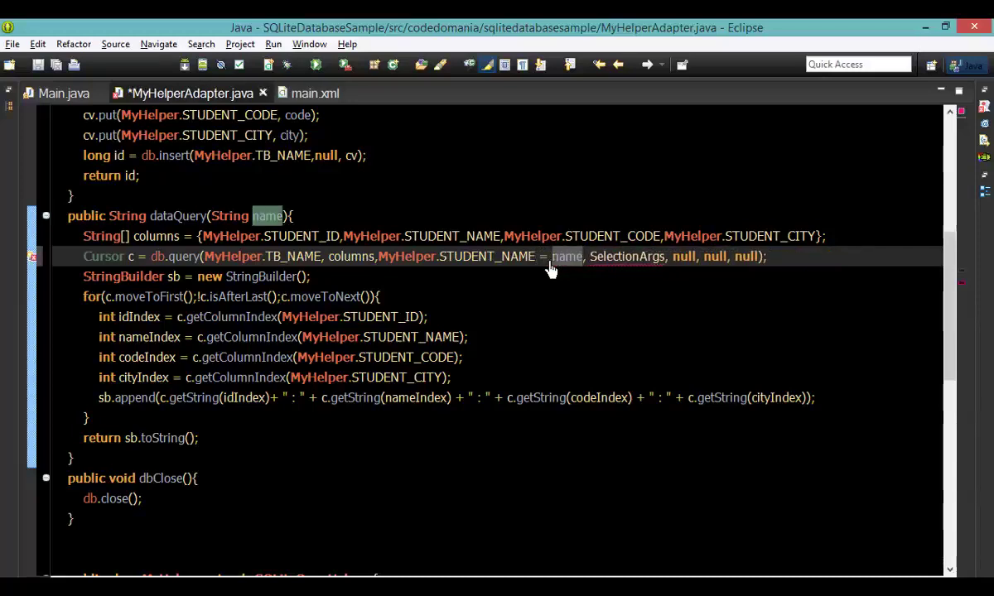
pyautogui.press('BackSpace')
pyautogui.press('BackSpace')
pyautogui.press('BackSpace')
pyautogui.press('BackSpace')
pyautogui.press('BackSpace')
pyautogui.press('BackSpace')
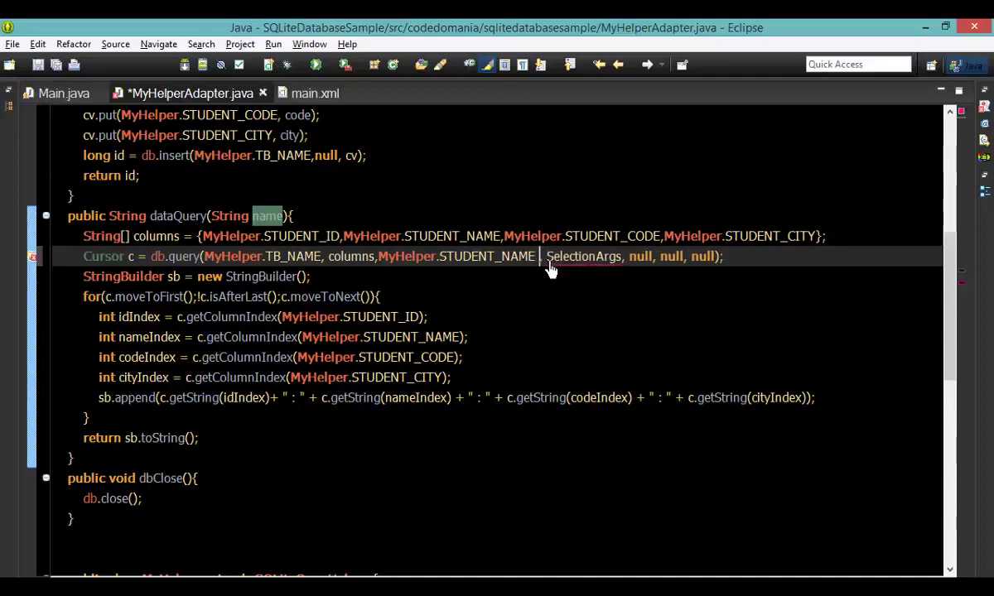
pyautogui.write('+ ')
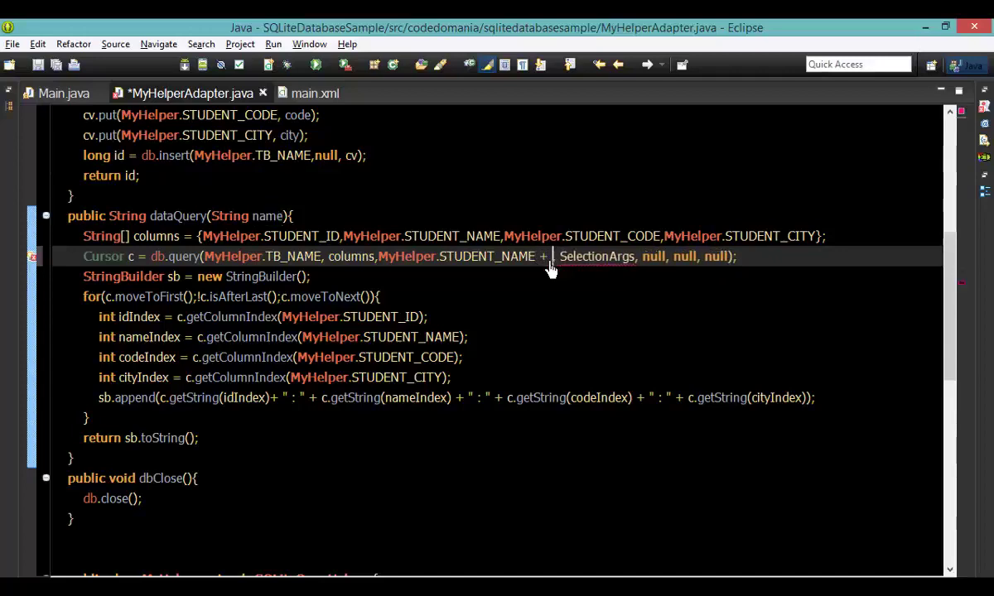
pyautogui.write('" =?')
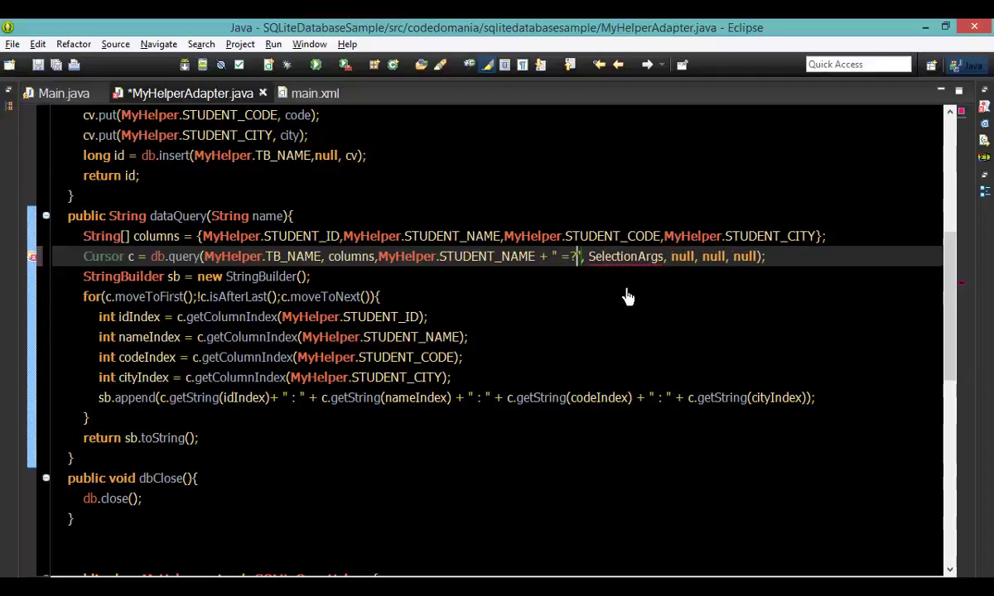
pyautogui.click(844, 238)
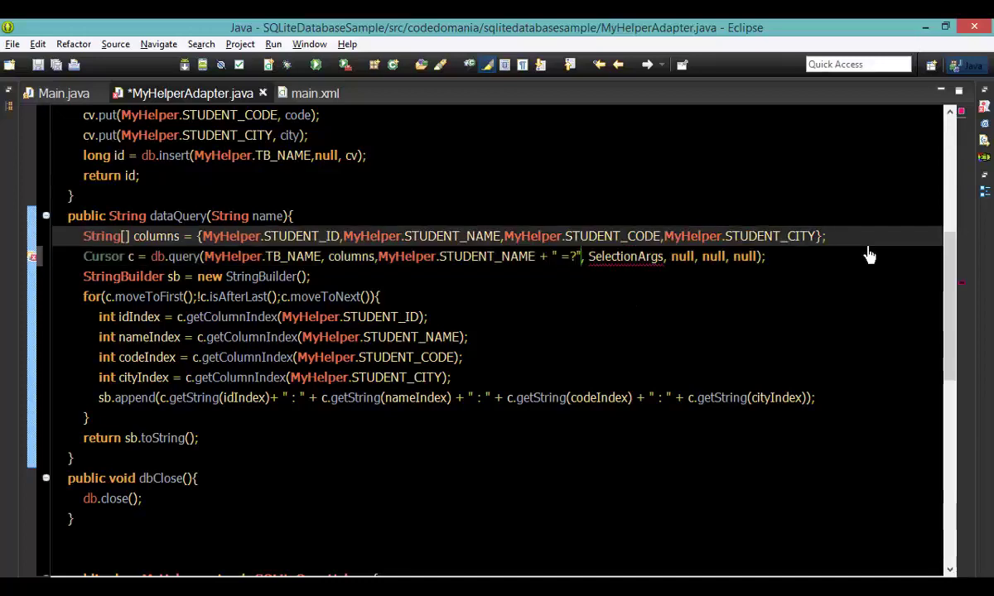
pyautogui.press('Return')
pyautogui.doubleClick(565, 276)
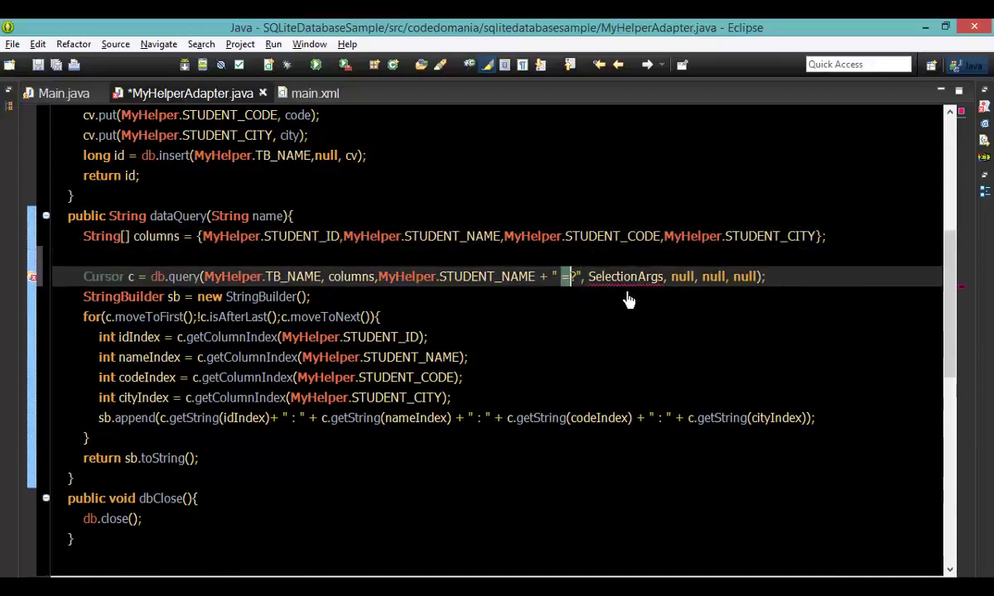
pyautogui.doubleClick(573, 276)
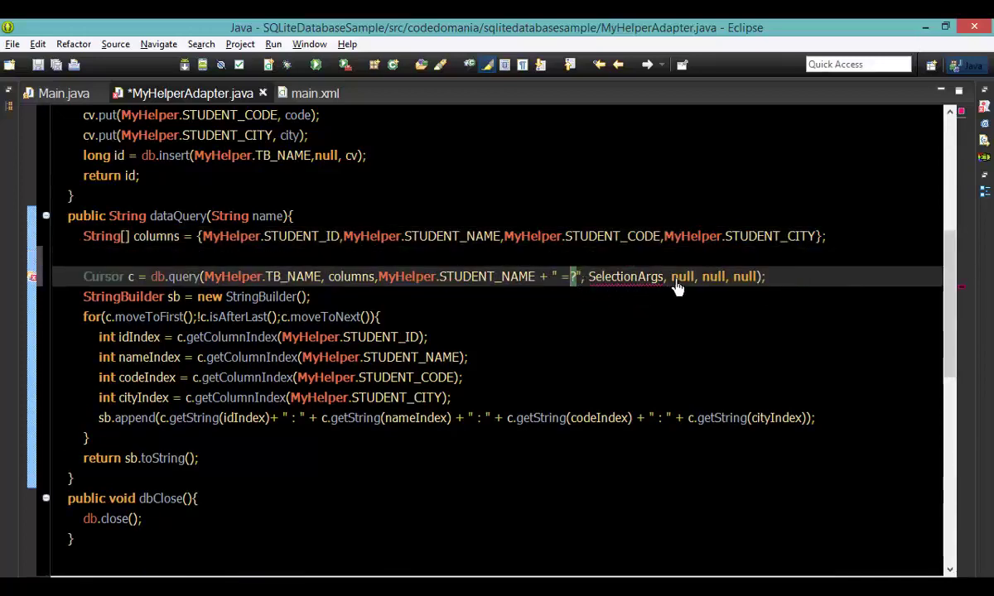
pyautogui.moveTo(665, 277); pyautogui.dragTo(588, 276)
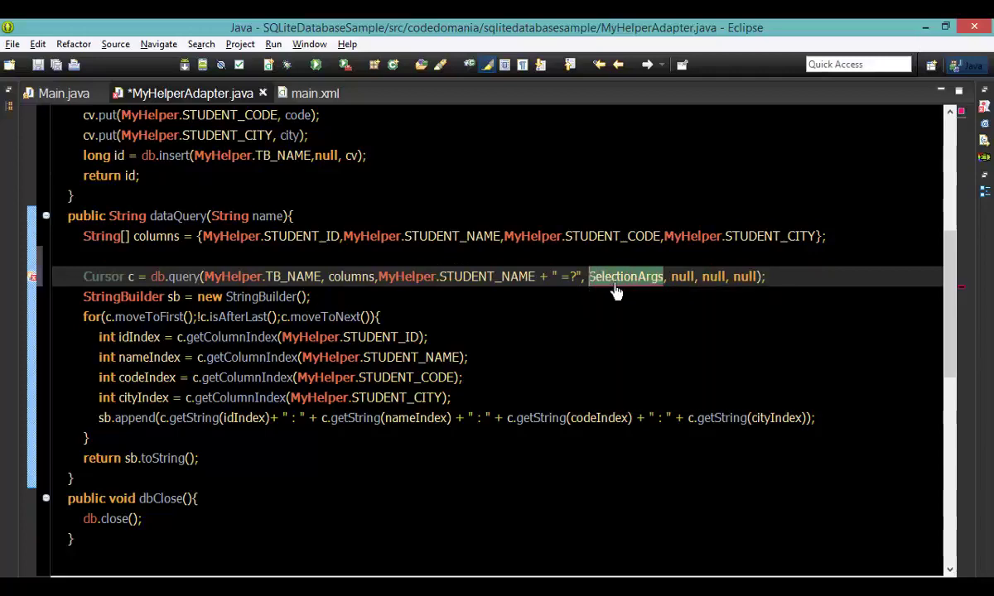
pyautogui.press('BackSpace')
pyautogui.write('Waifer,')
# Add ' AND ' after '=?' in the name condition string
pyautogui.click(463, 277)
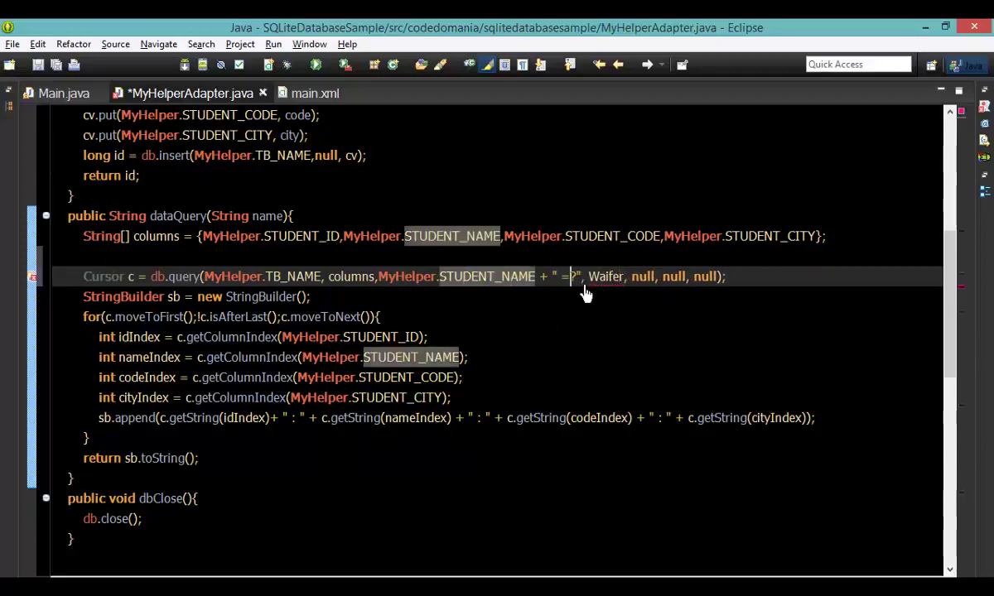
pyautogui.click(619, 276)
pyautogui.moveTo(605, 276)
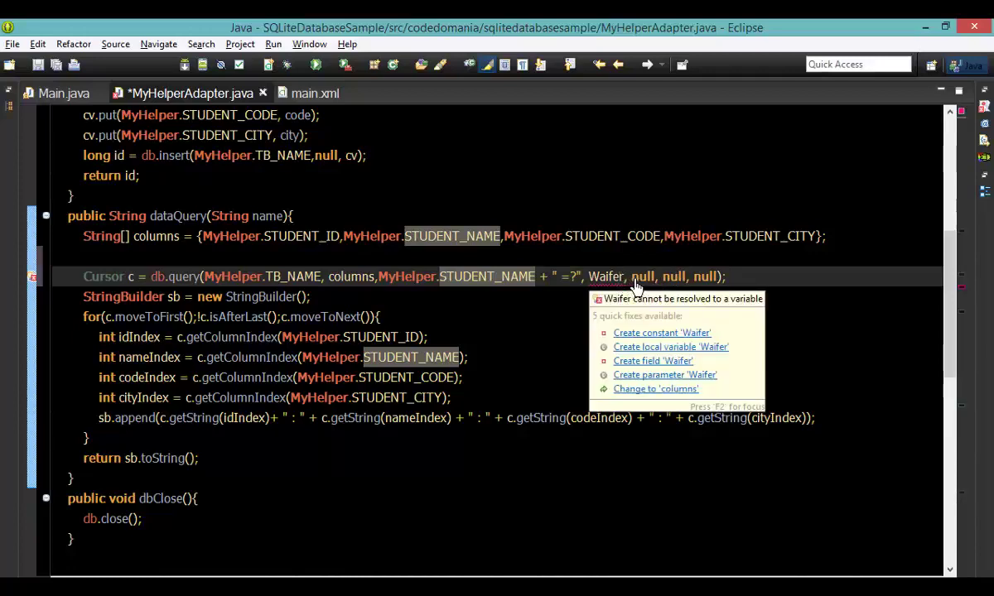
pyautogui.click(634, 288)
pyautogui.write('0001,')
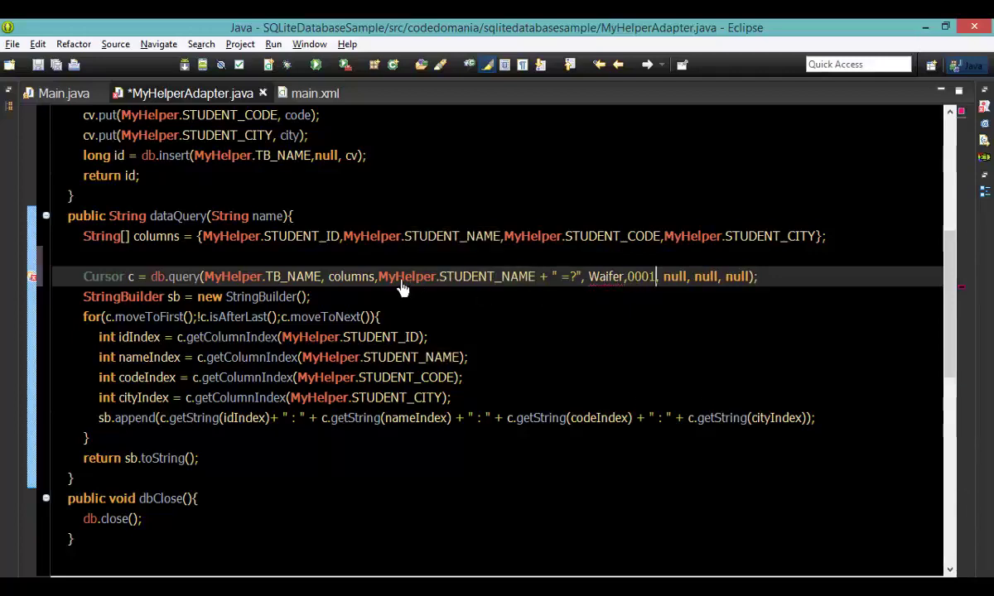
pyautogui.moveTo(378, 275); pyautogui.dragTo(537, 276)
pyautogui.click(583, 277)
pyautogui.write('ABD')
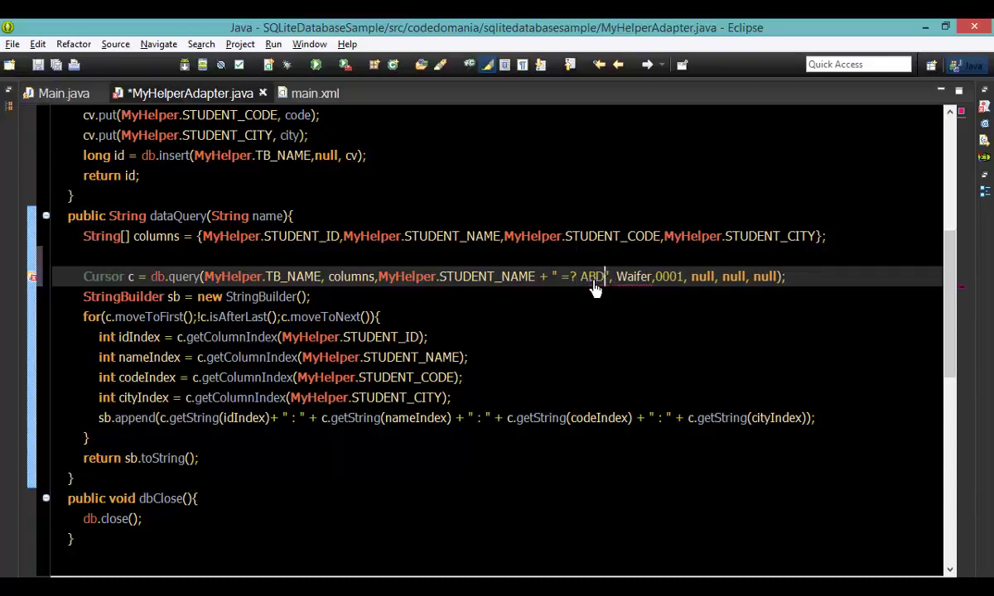
pyautogui.press('BackSpace')
pyautogui.press('BackSpace')
pyautogui.write('ND')
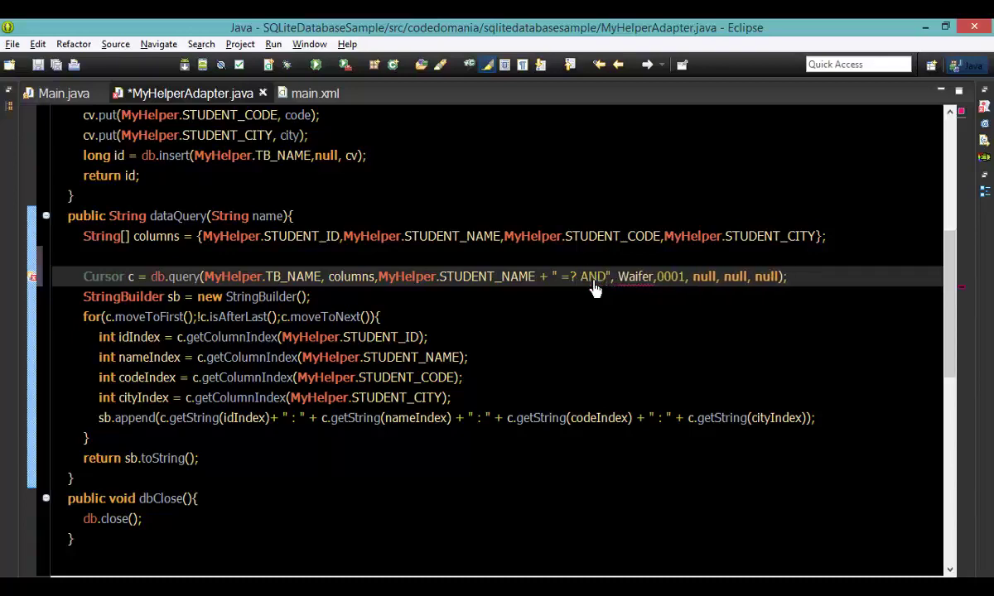
pyautogui.click(626, 296)
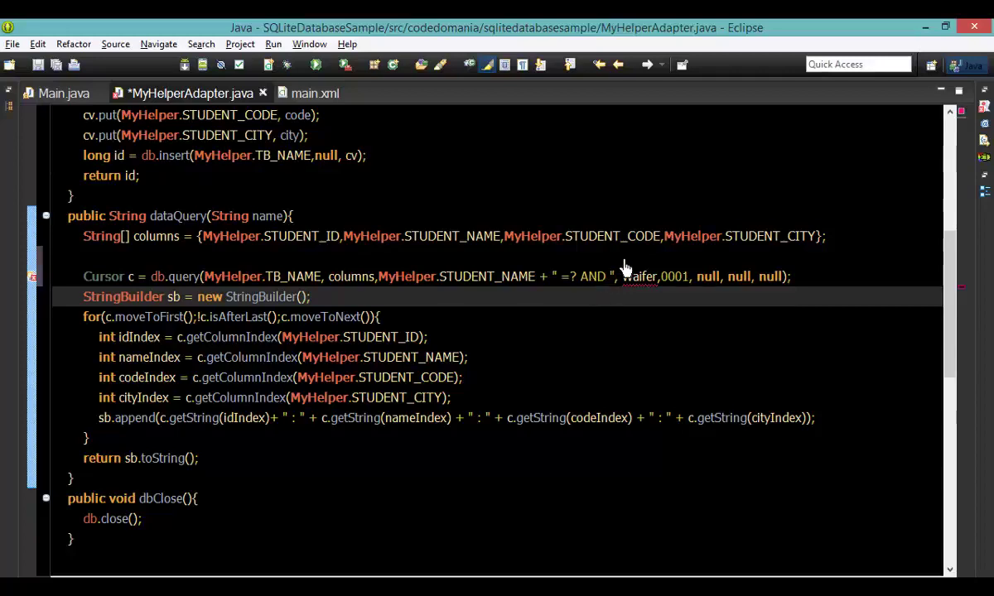
# Append + MyHelper.STUDENT_CODE "=?" after the AND string using autocomplete
pyautogui.click(622, 277)
pyautogui.write('+ M')
pyautogui.write('yHelper.')
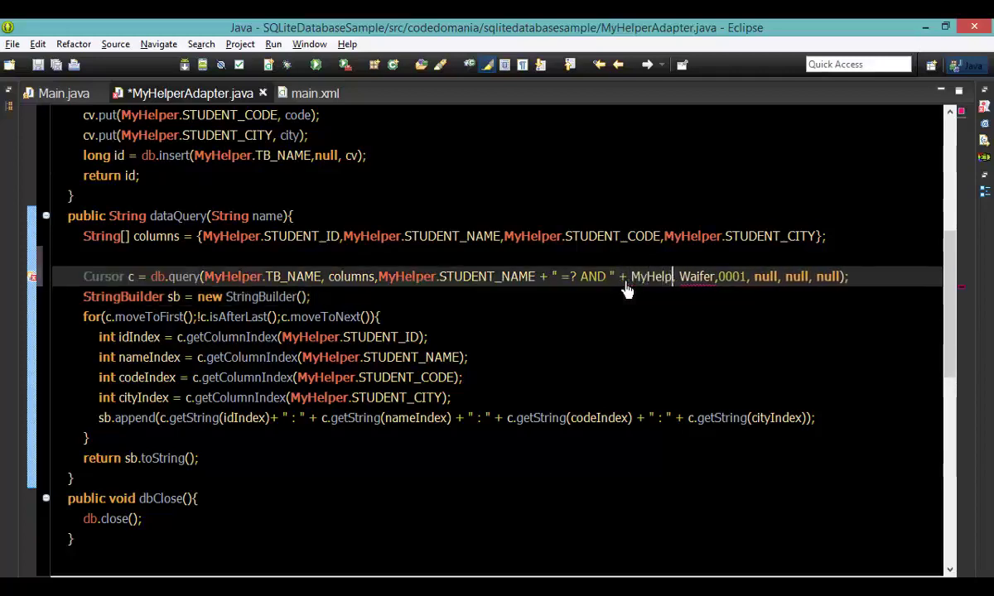
pyautogui.write('S')
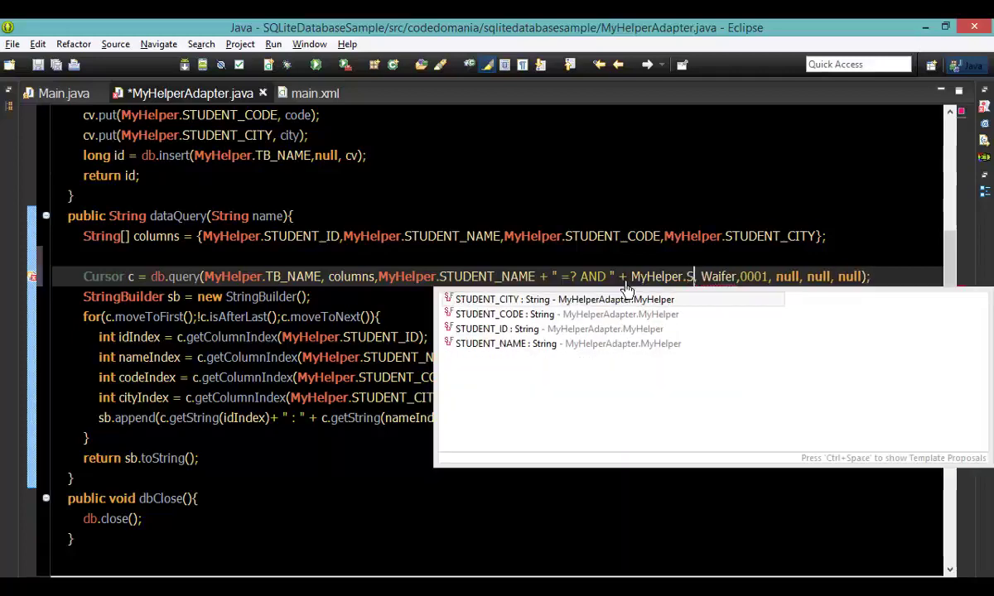
pyautogui.press('Down')
pyautogui.press('Return')
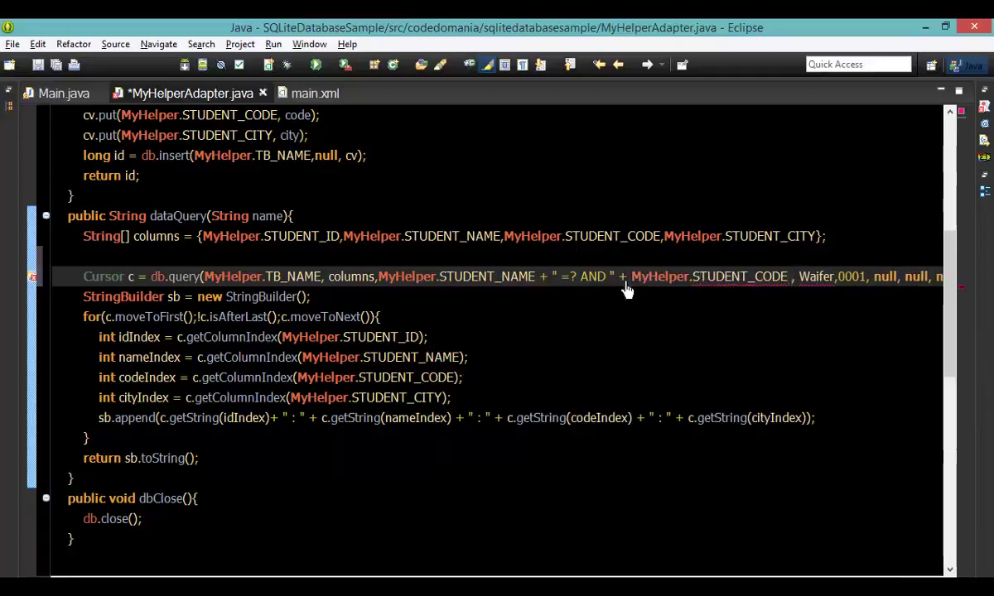
pyautogui.write('"=?"')
pyautogui.doubleClick(875, 279)
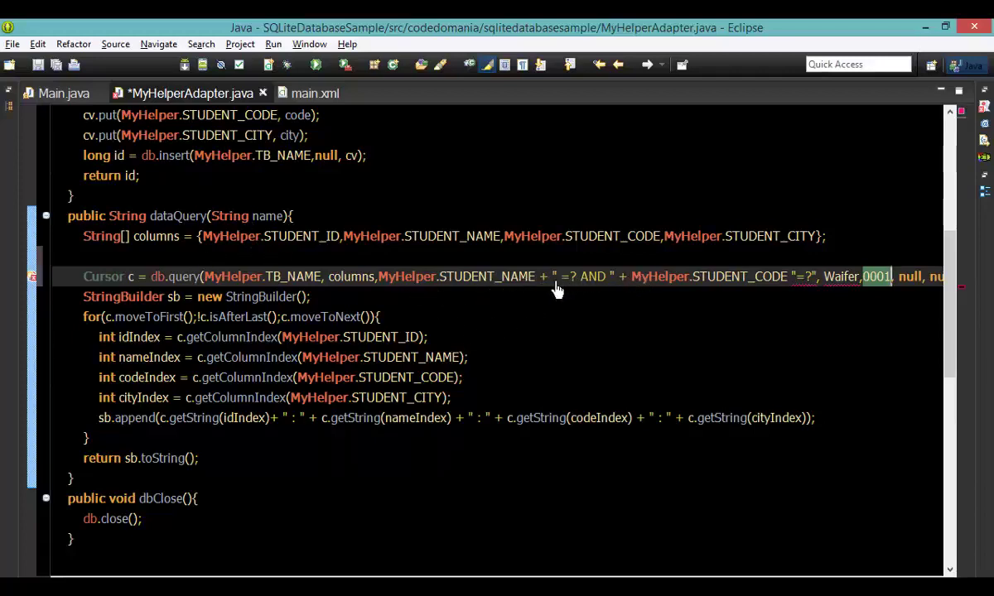
pyautogui.moveTo(549, 275); pyautogui.dragTo(377, 276)
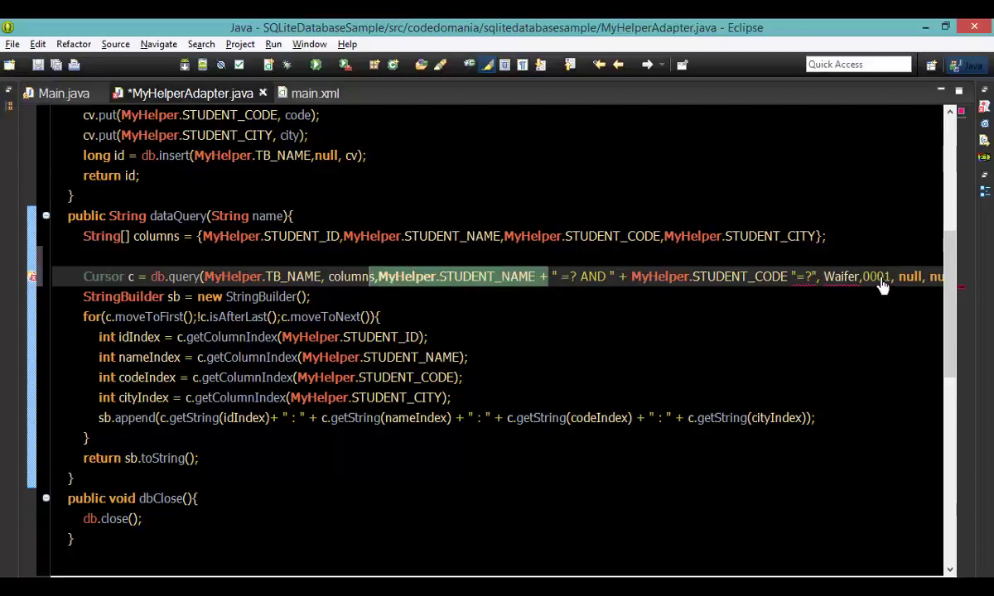
pyautogui.click(561, 276)
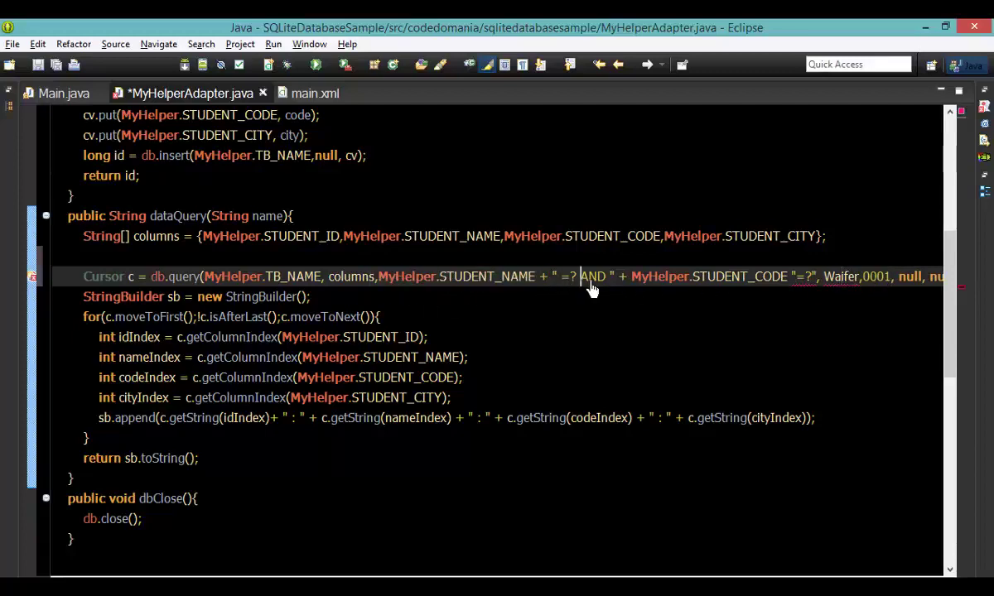
pyautogui.click(786, 276)
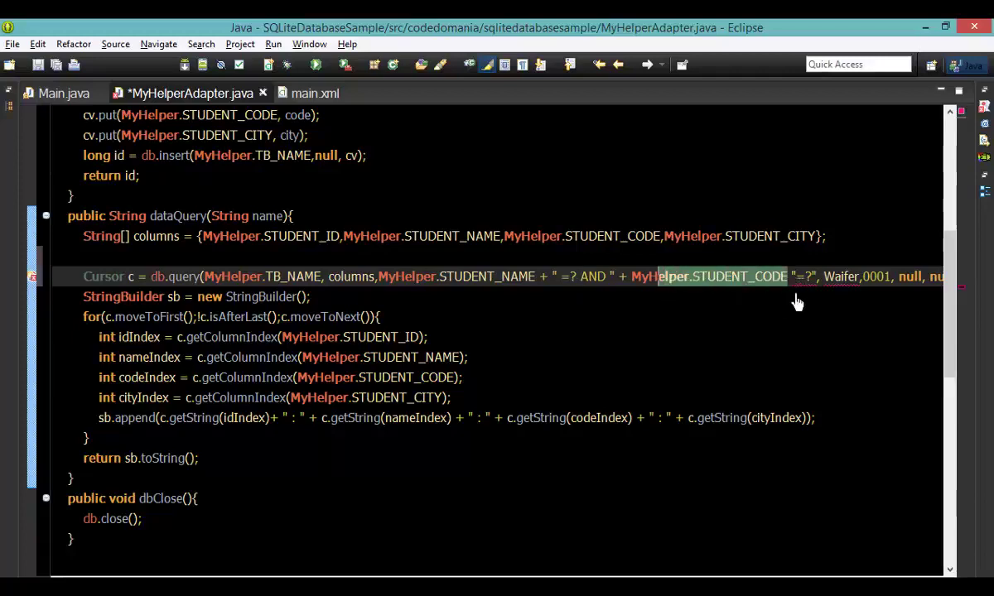
pyautogui.click(808, 277)
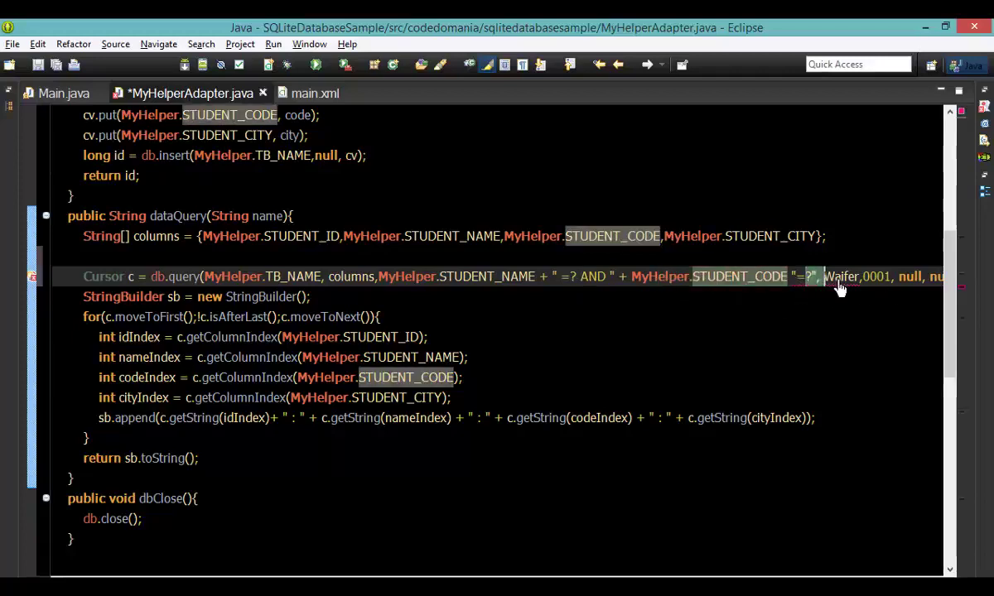
pyautogui.doubleClick(876, 277)
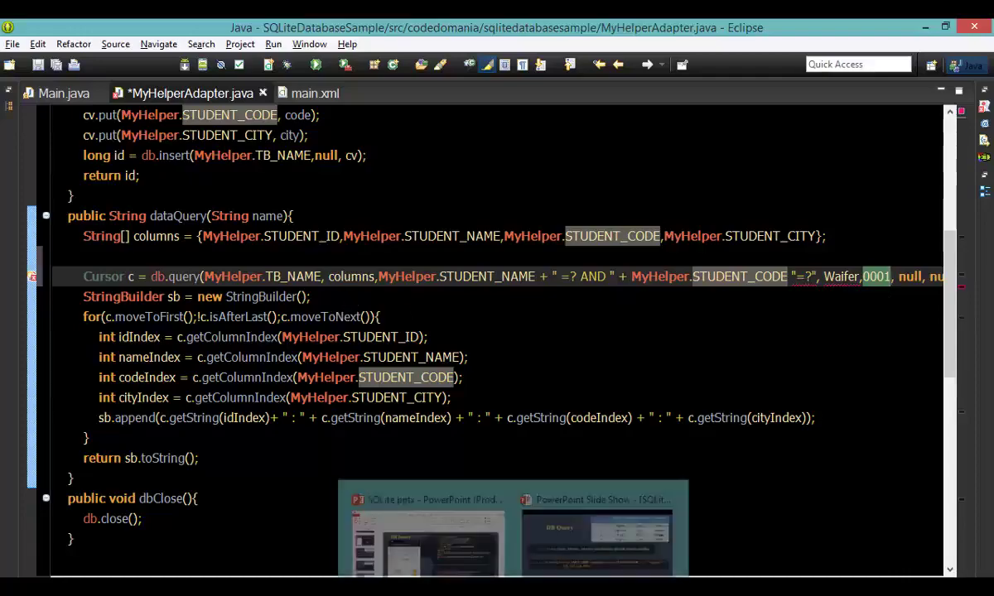
# Ink the DB Query slide with arrows beside rows 1–4 and circles around Mg Mg and 3426
pyautogui.click(550, 496)
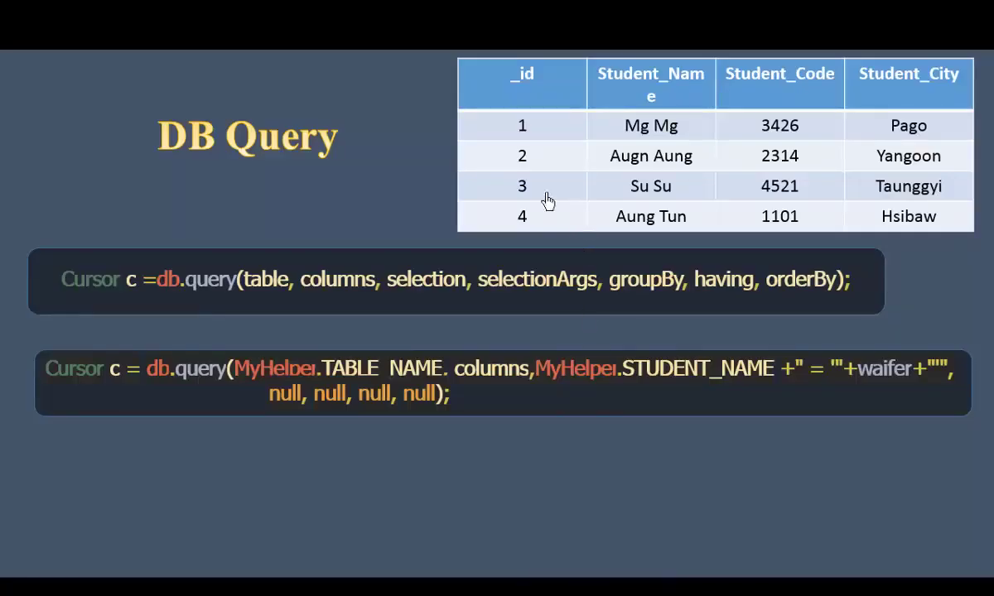
pyautogui.moveTo(422, 136); pyautogui.dragTo(470, 143)
pyautogui.moveTo(696, 126); pyautogui.dragTo(699, 120)
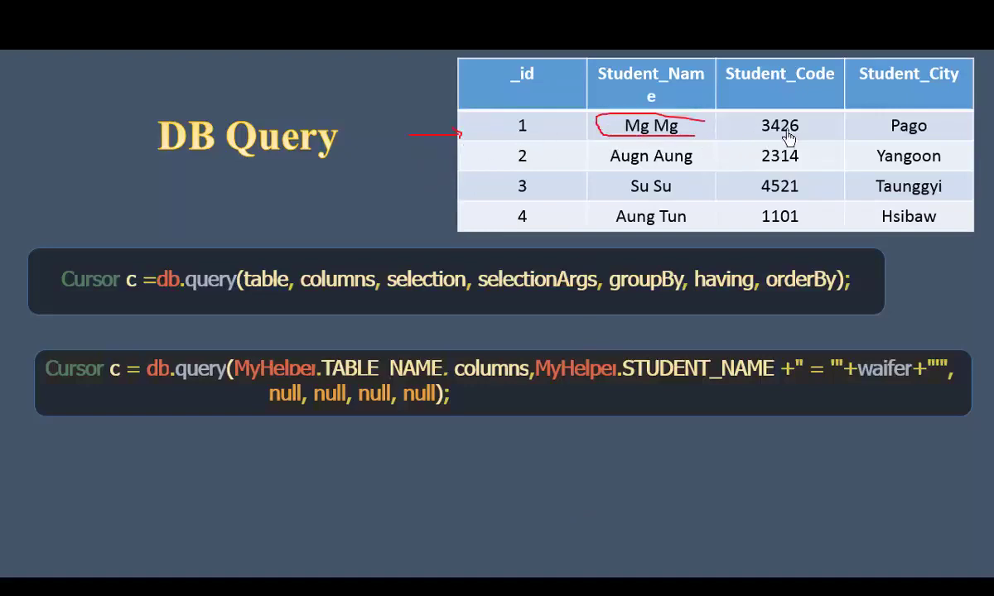
pyautogui.moveTo(840, 126)
pyautogui.mouseDown()
pyautogui.moveTo(741, 131)
pyautogui.moveTo(832, 125)
pyautogui.mouseUp()
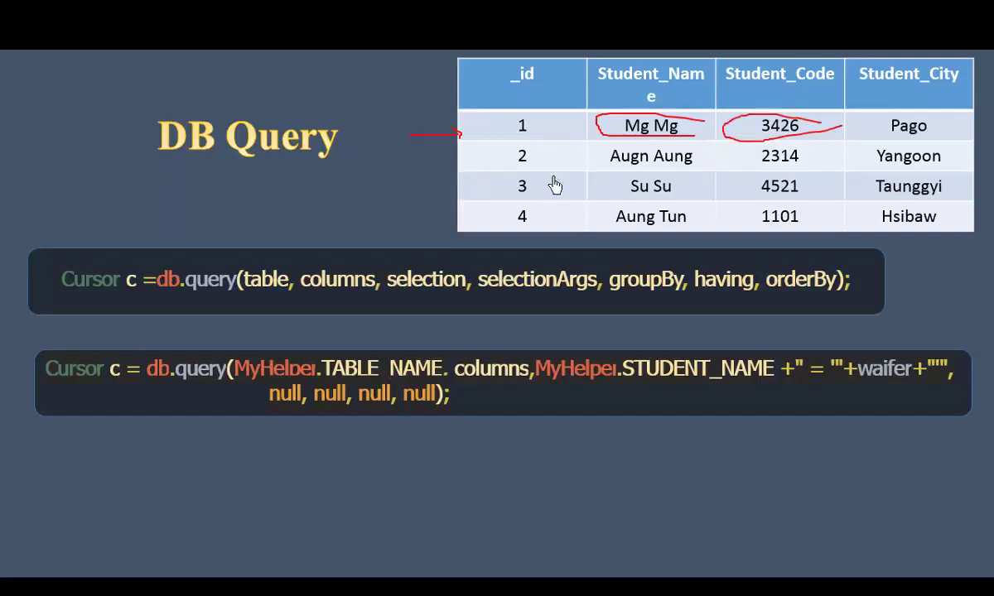
pyautogui.moveTo(424, 159)
pyautogui.mouseDown()
pyautogui.moveTo(459, 162)
pyautogui.moveTo(447, 178)
pyautogui.moveTo(484, 191)
pyautogui.mouseUp()
pyautogui.moveTo(430, 217); pyautogui.dragTo(488, 211)
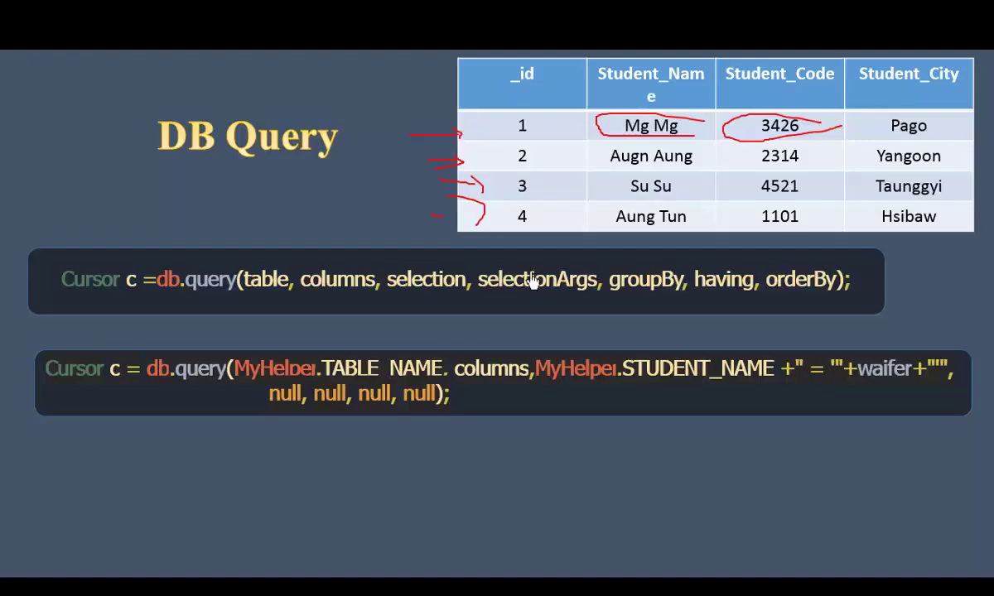
pyautogui.hotkey('alt', 'Tab')
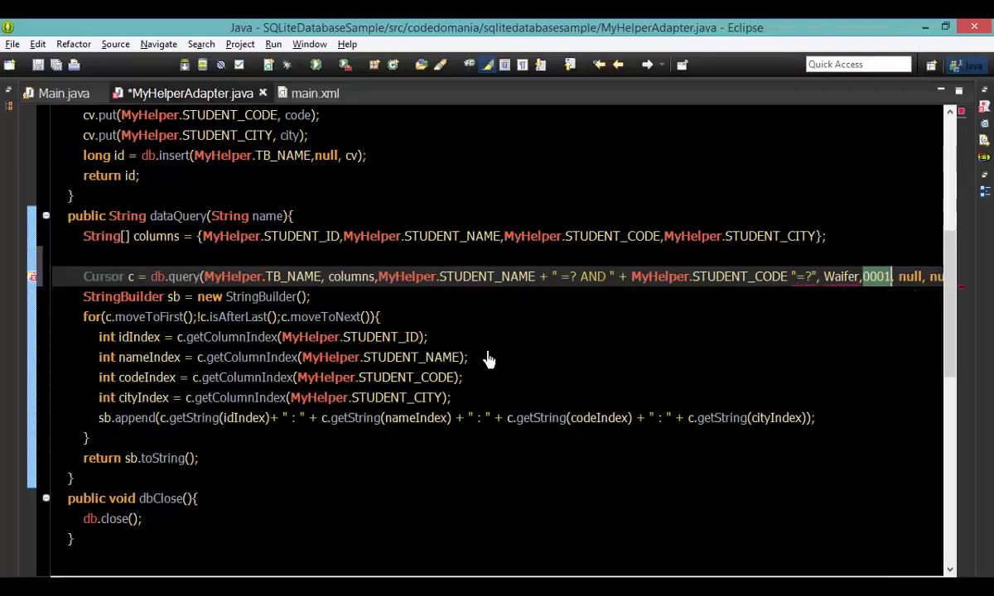
# Select the name parameter in the dataQuery(String name) signature to append ', String code'
pyautogui.click(838, 277)
pyautogui.click(266, 216)
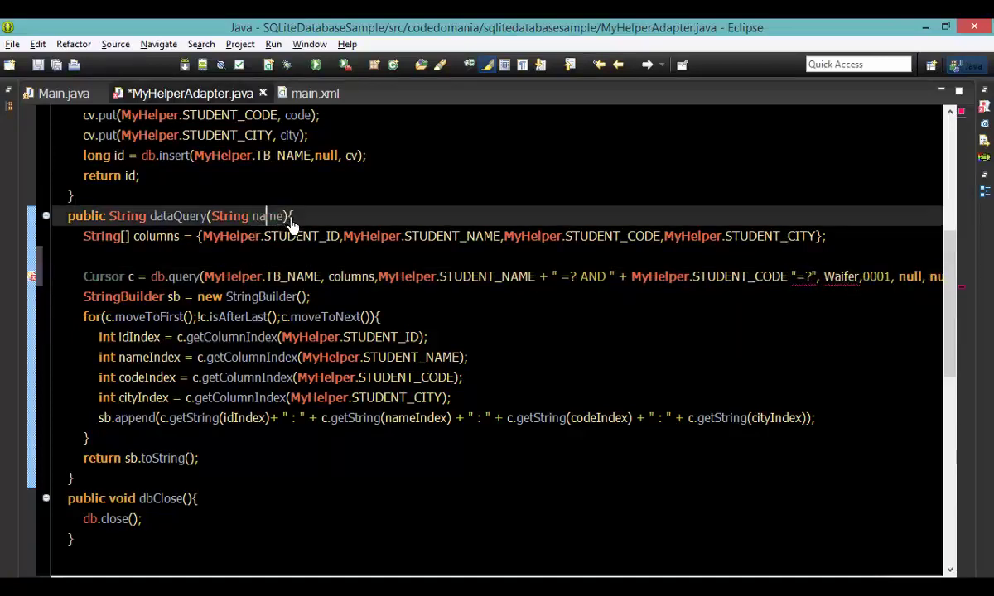
pyautogui.doubleClick(269, 216)
pyautogui.write(',String code')
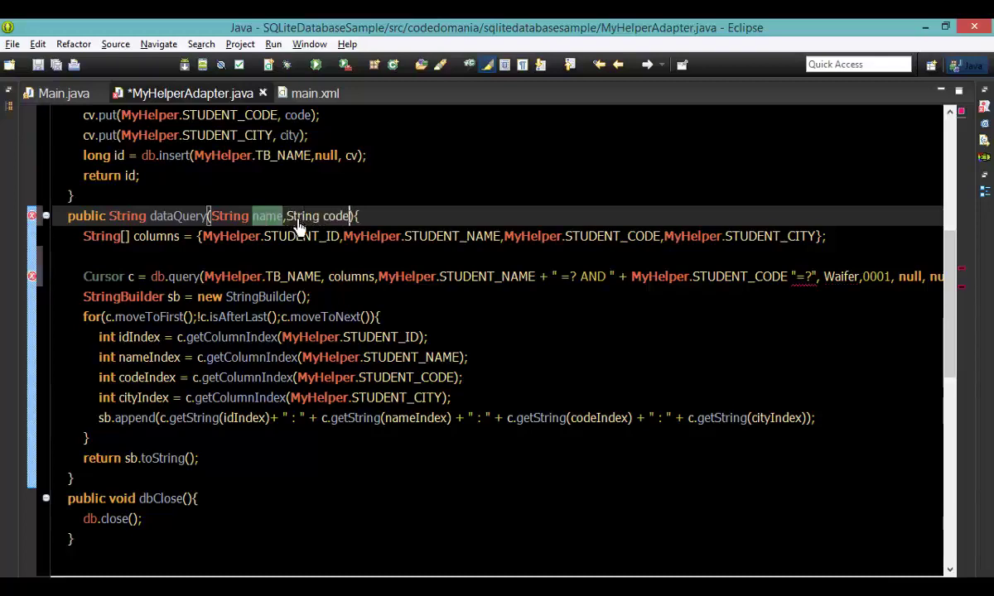
# Add 'String code = etCode.getText().toString();' below the name line and check code in dataQuery(name,code)
pyautogui.click(63, 93)
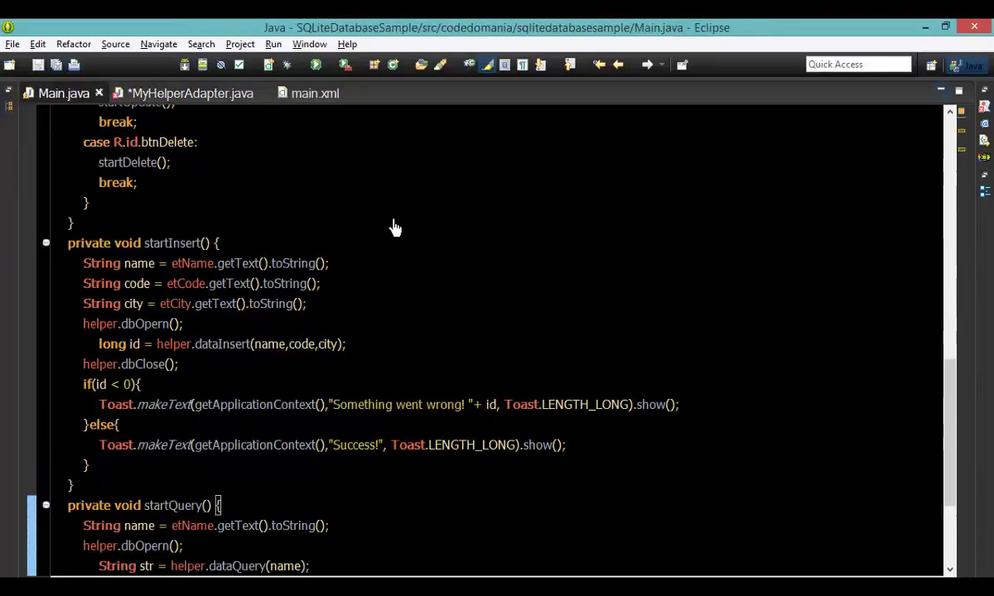
pyautogui.click(423, 344)
pyautogui.scroll(-3, 423, 363)
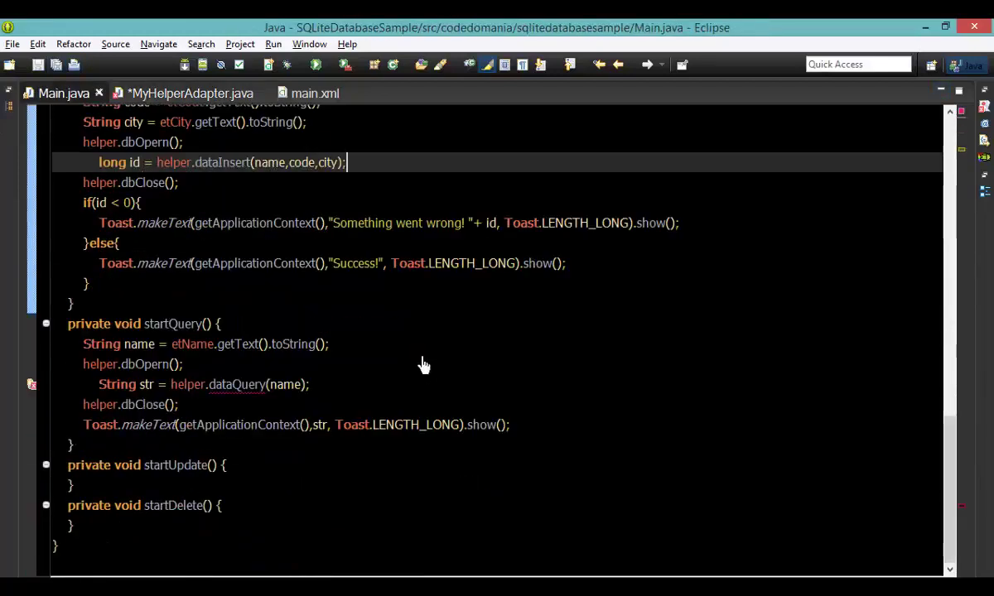
pyautogui.click(304, 385)
pyautogui.write(',code')
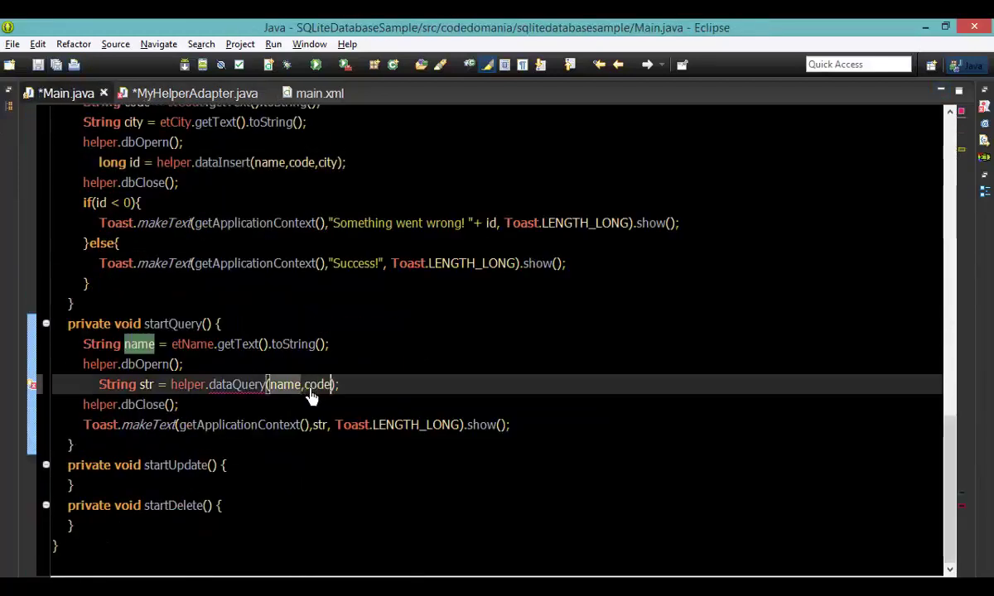
pyautogui.click(340, 343)
pyautogui.press('Return')
pyautogui.write('Str')
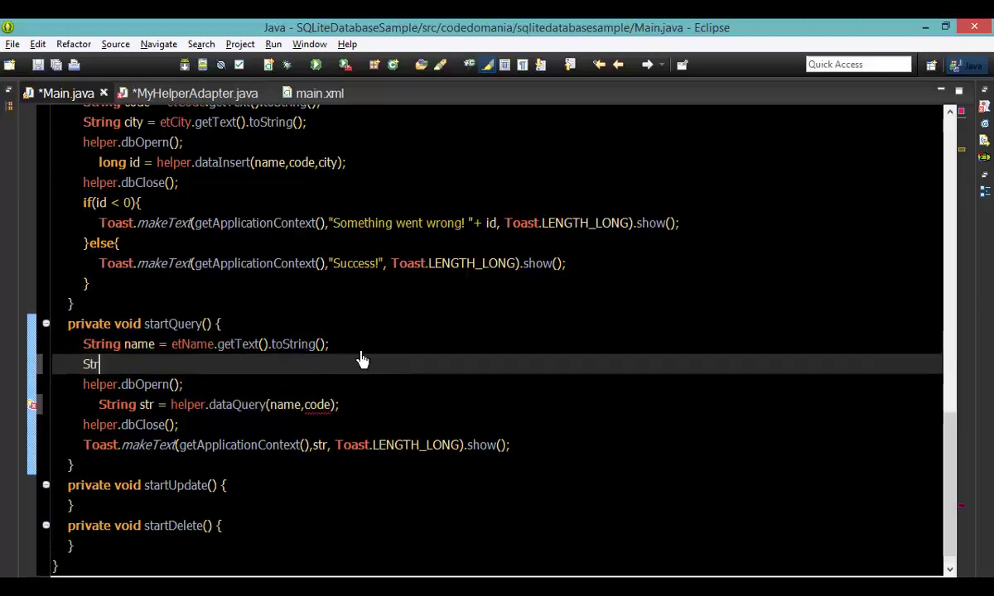
pyautogui.write('ing code')
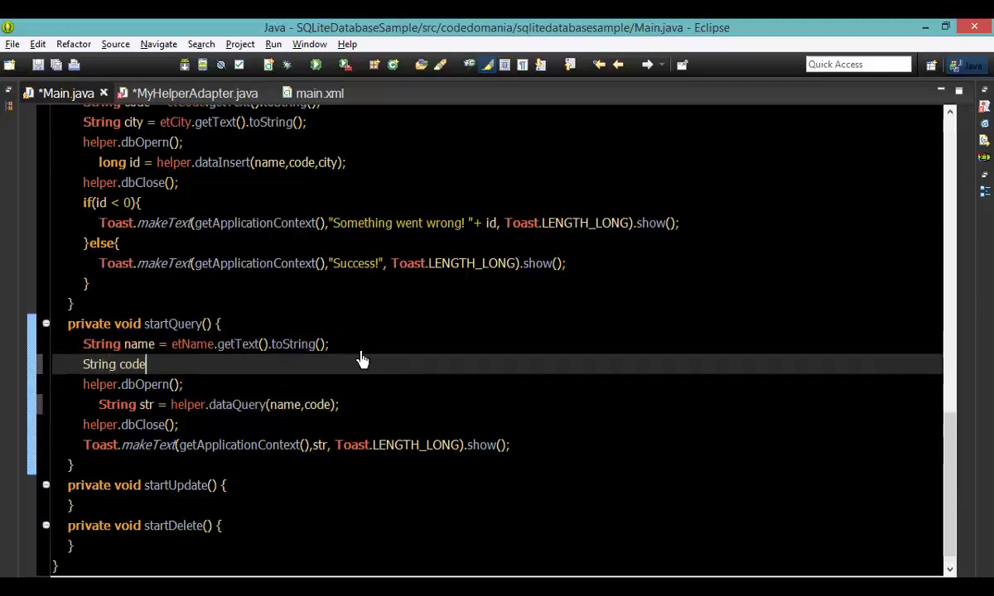
pyautogui.write(' = etC')
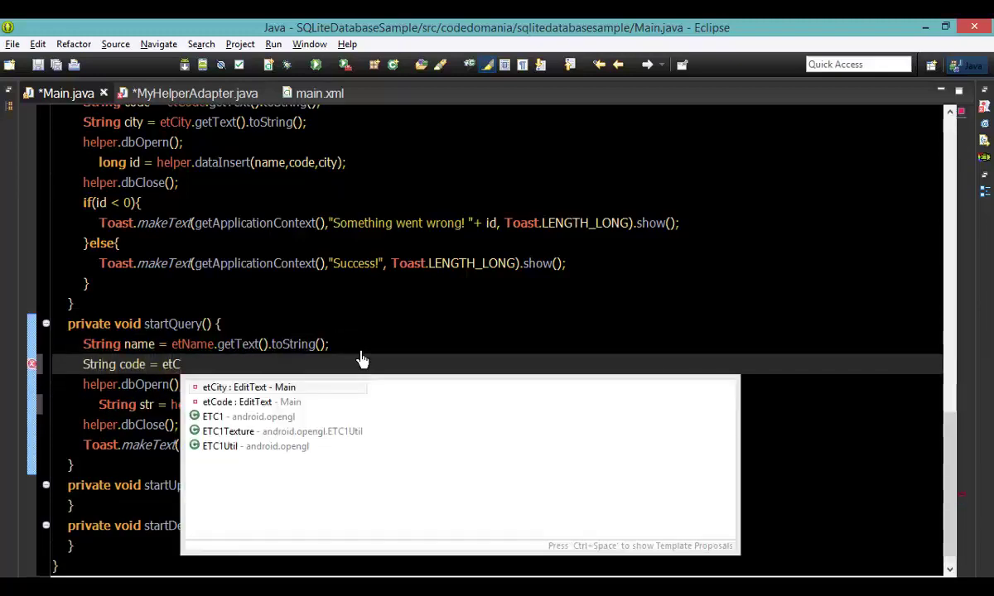
pyautogui.write('ode')
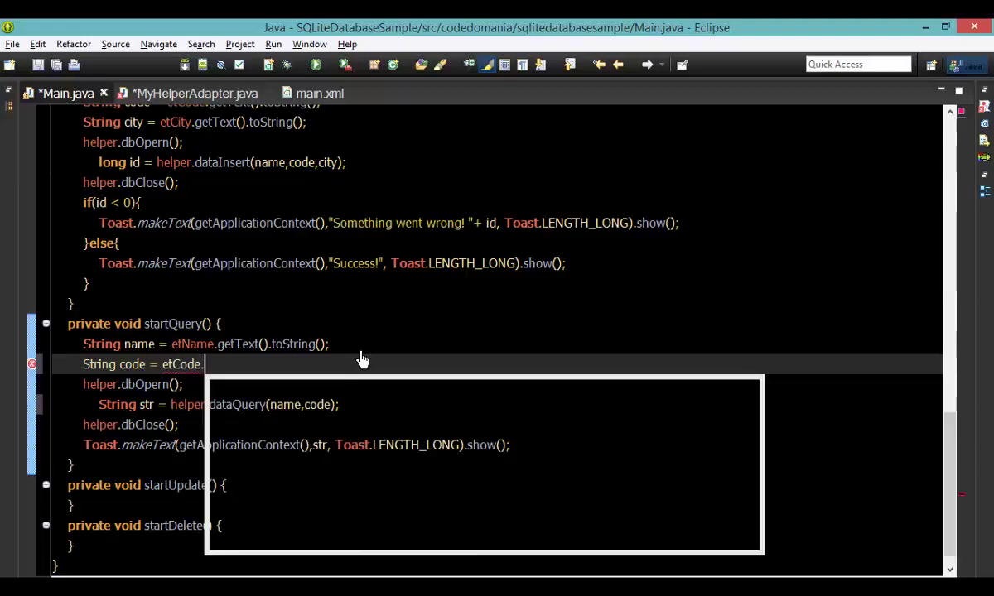
pyautogui.write('.getText')
pyautogui.press('Return')
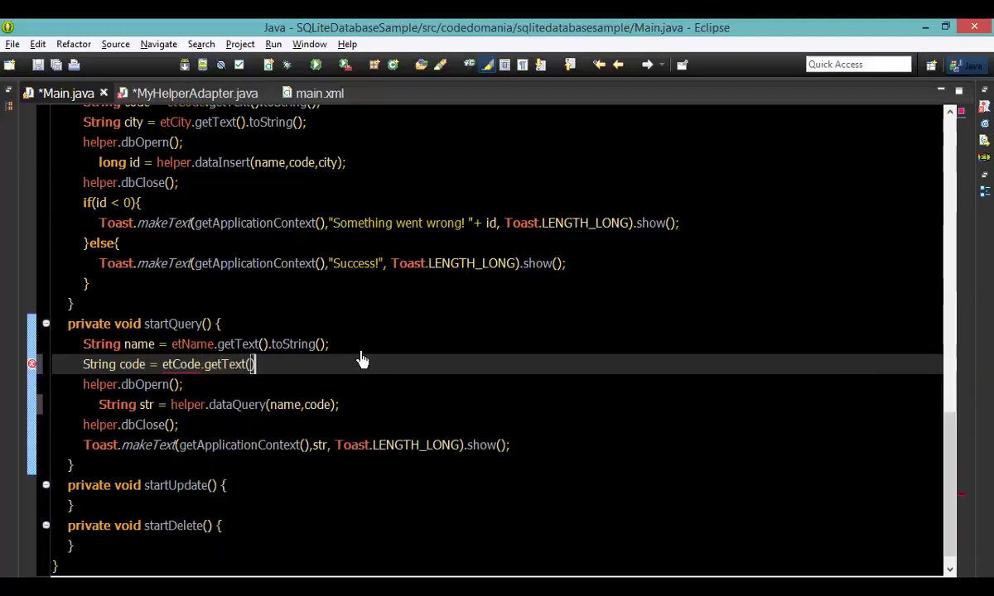
pyautogui.write('.to')
pyautogui.press('Return')
pyautogui.write(';')
pyautogui.doubleClick(319, 404)
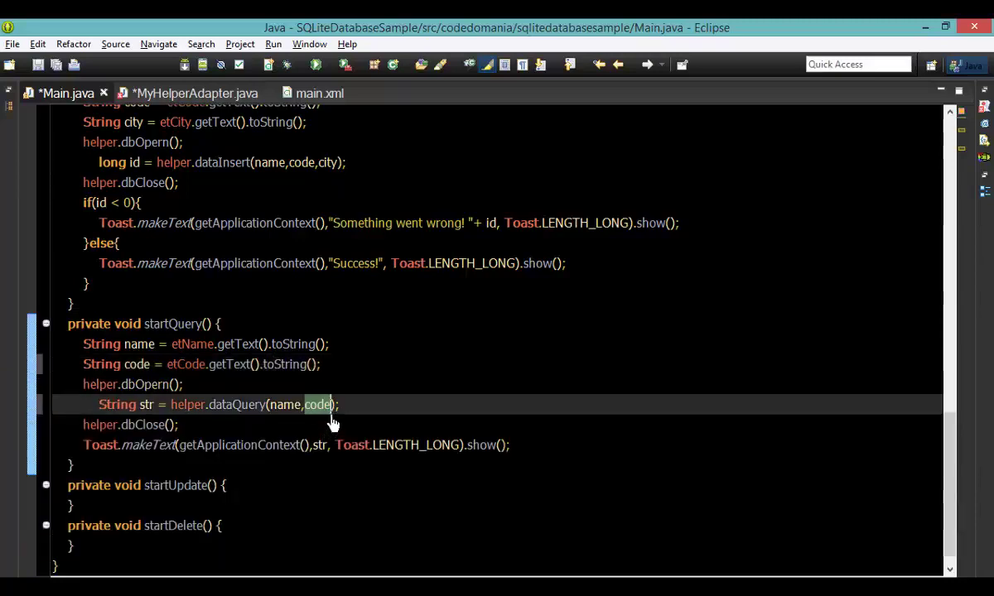
pyautogui.click(318, 93)
pyautogui.click(369, 315)
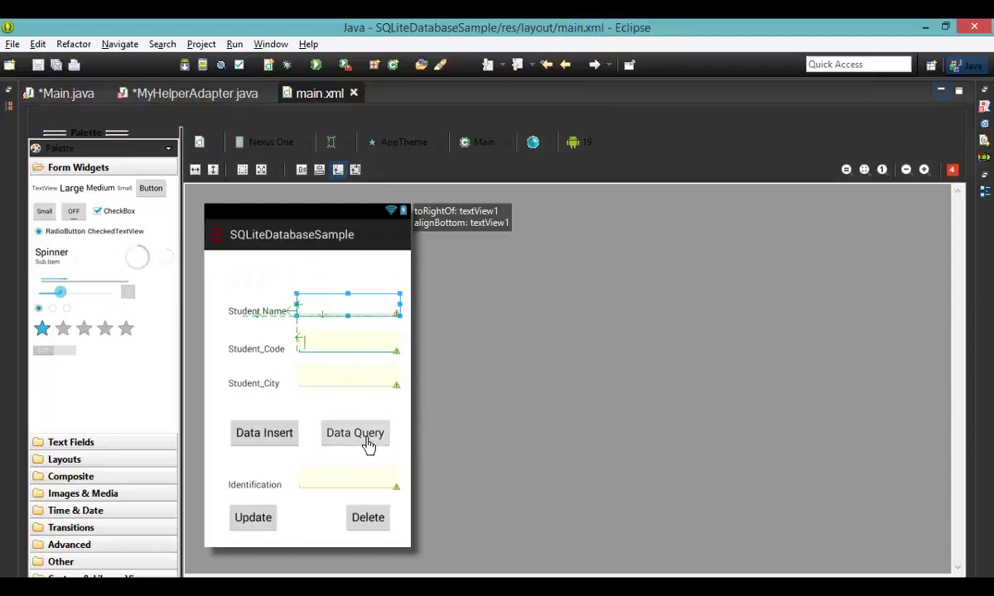
pyautogui.click(67, 93)
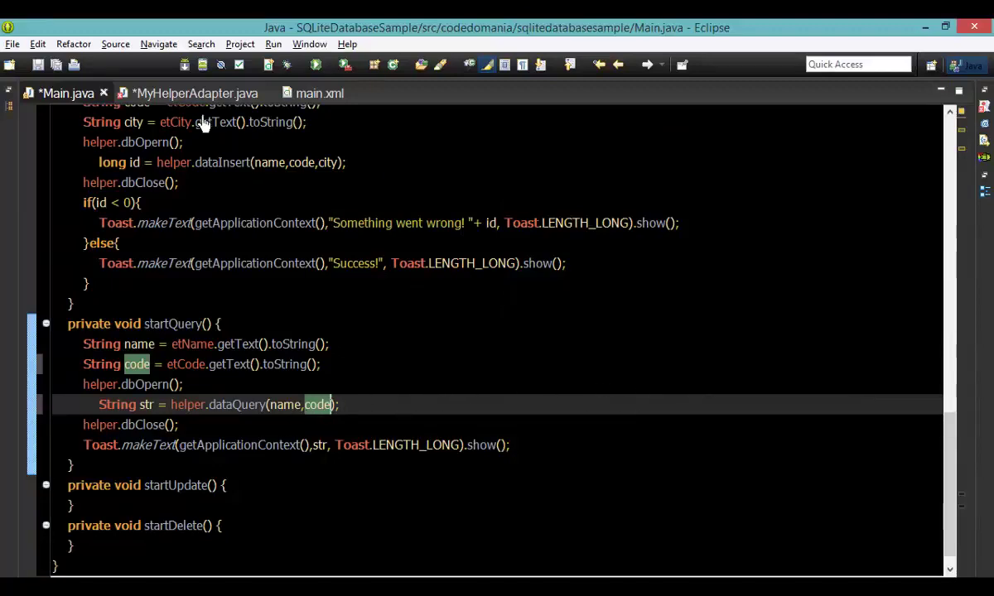
# Delete the hard-coded Waifer,0001 values from db.query in MyHelperAdapter.java
pyautogui.hotkey('ctrl', 'pagedown')
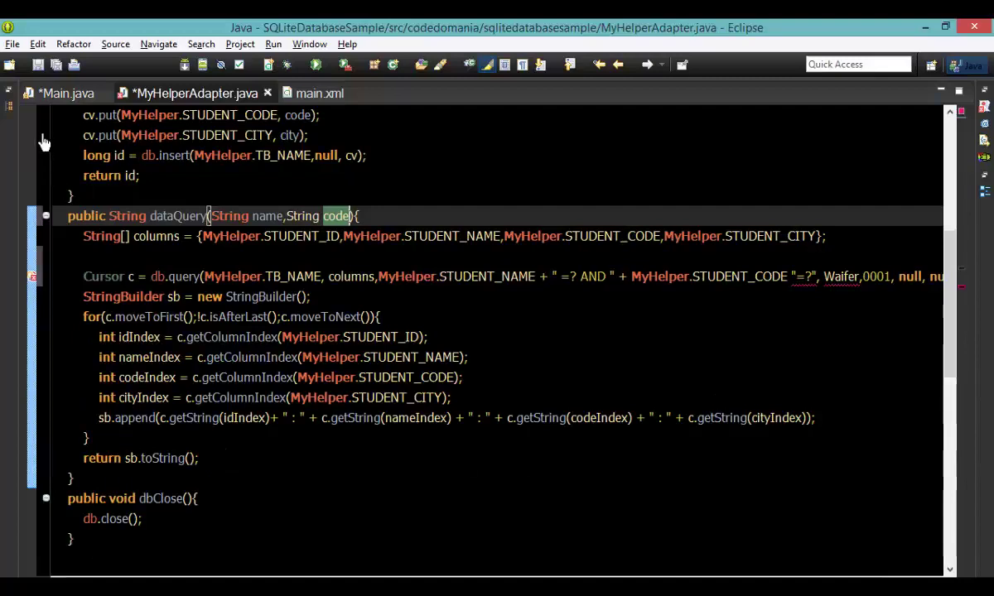
pyautogui.moveTo(891, 277); pyautogui.dragTo(825, 276)
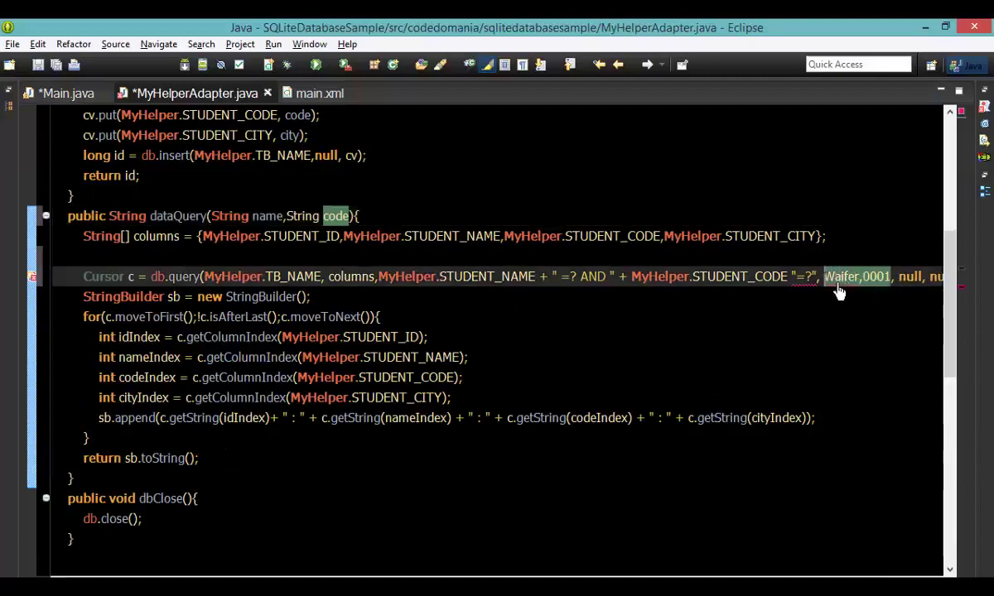
pyautogui.press('Delete')
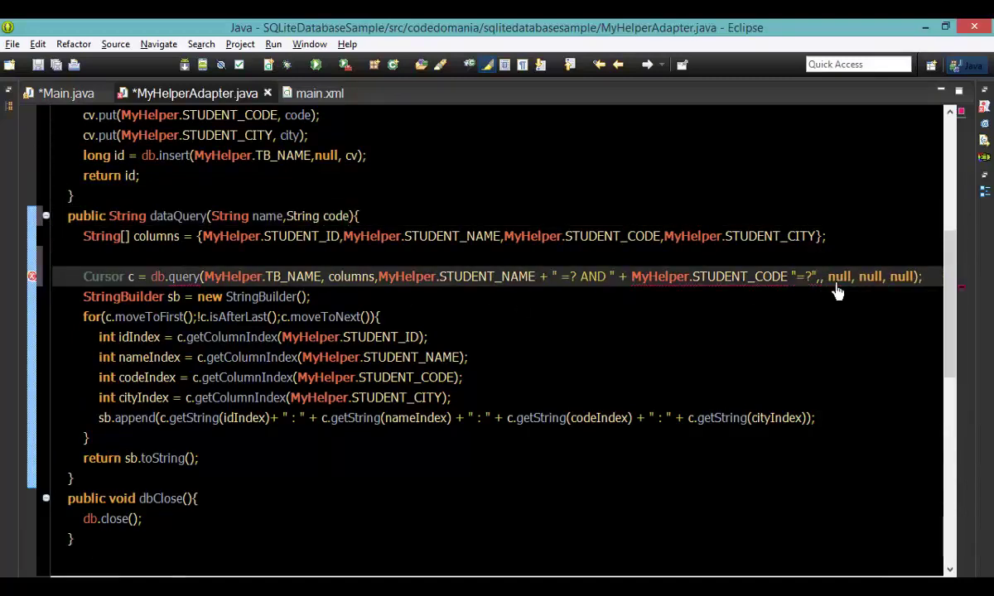
pyautogui.write('name,')
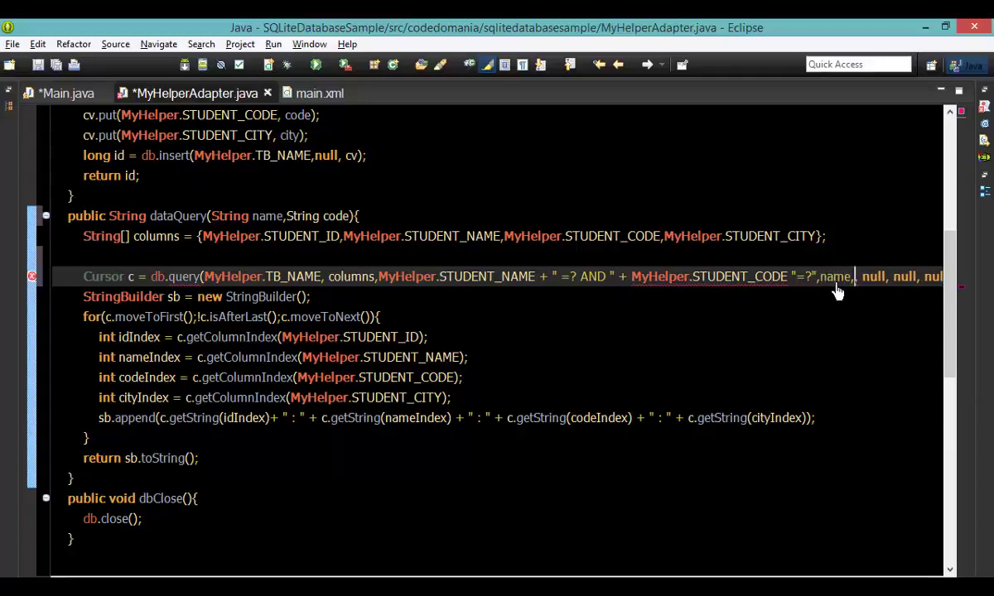
pyautogui.press('BackSpace')
pyautogui.press('BackSpace')
pyautogui.write('e,')
pyautogui.write('code,')
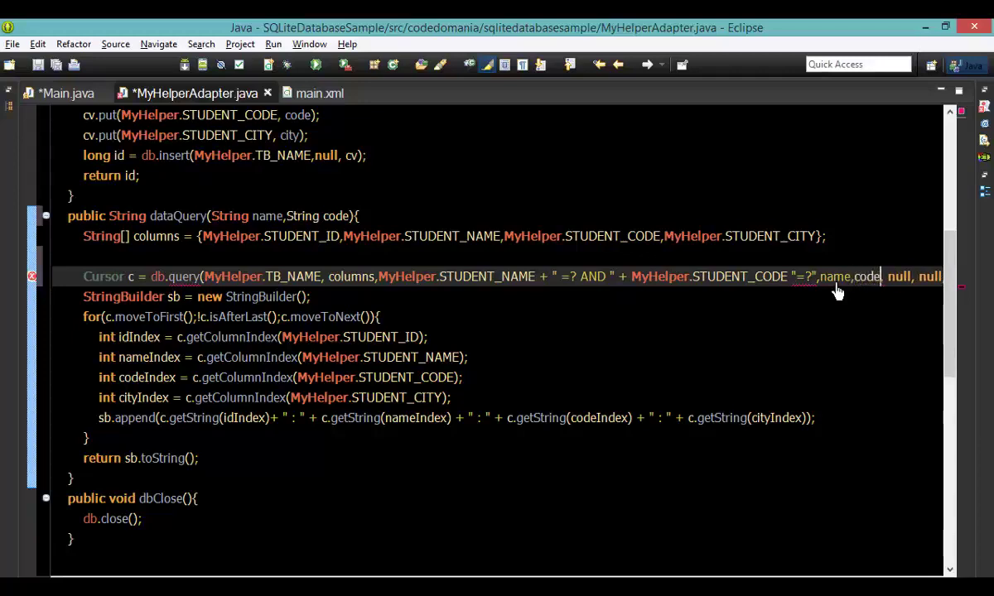
# Remove the trial name,code and StringArgs text from db.query and go to the blank line above
pyautogui.click(201, 277)
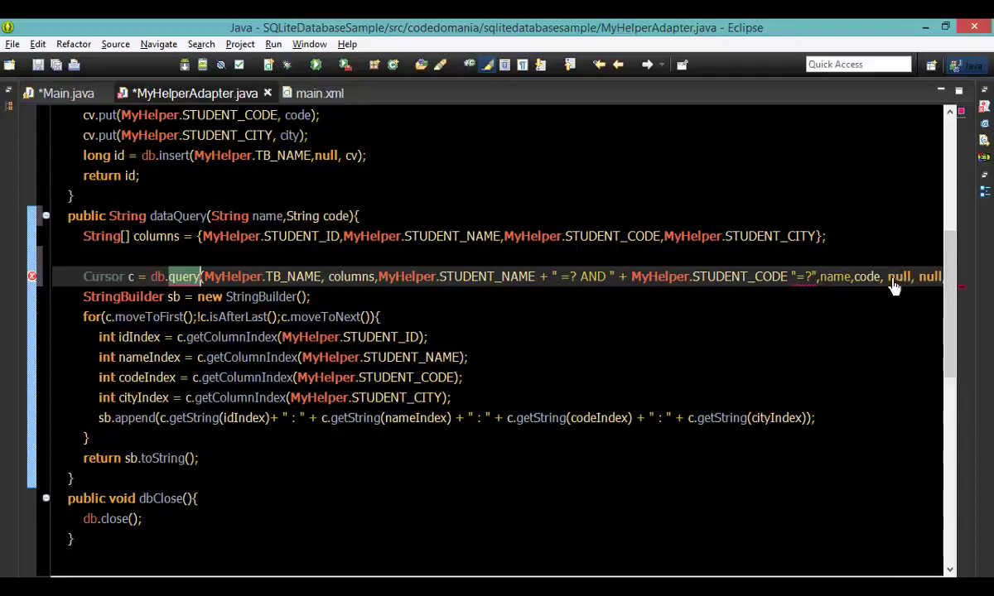
pyautogui.moveTo(882, 276)
pyautogui.mouseDown()
pyautogui.moveTo(822, 276)
pyautogui.moveTo(834, 297)
pyautogui.mouseUp()
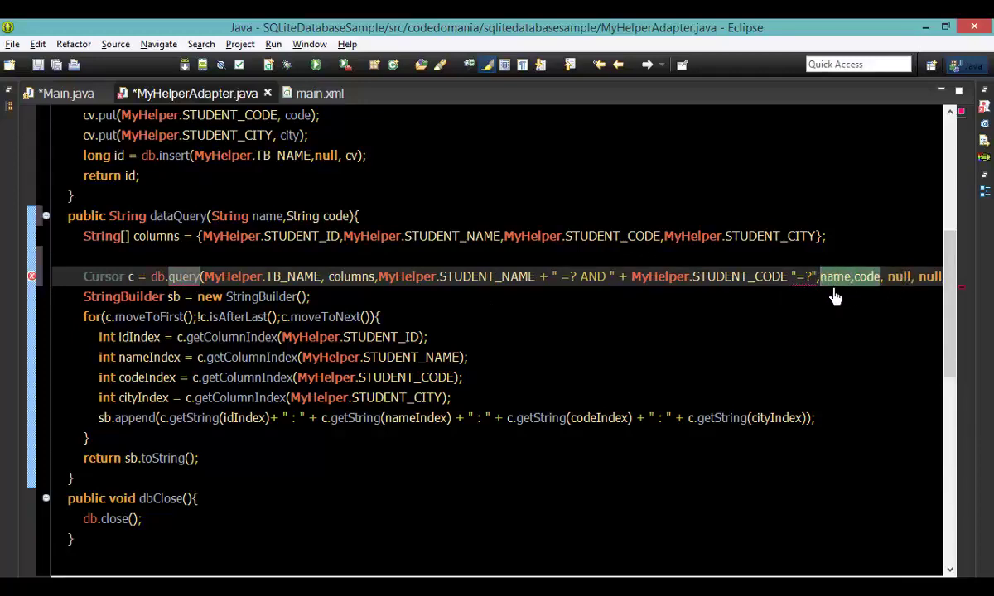
pyautogui.press('Delete')
pyautogui.write('StringArgs')
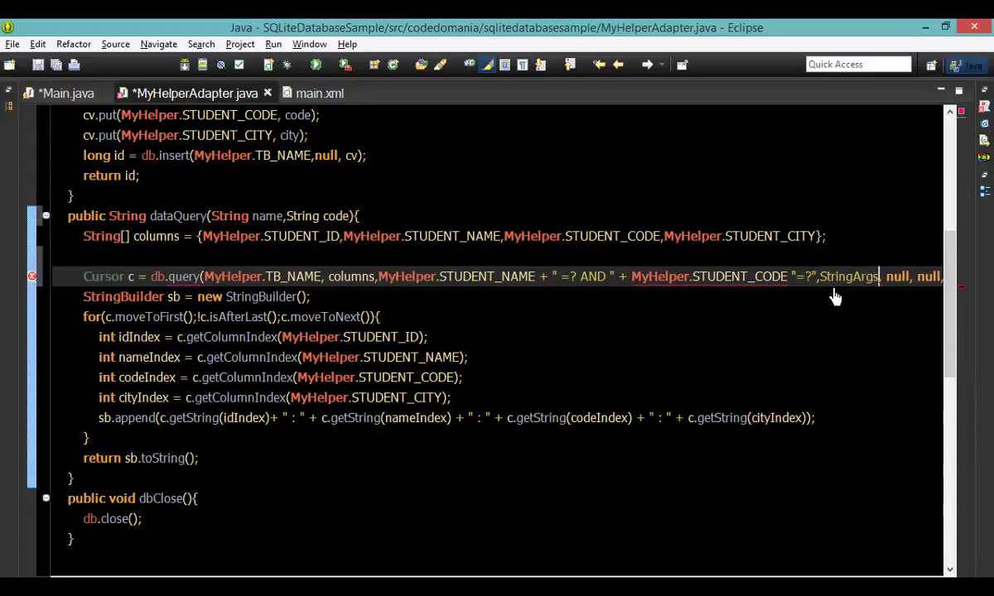
pyautogui.write('[')
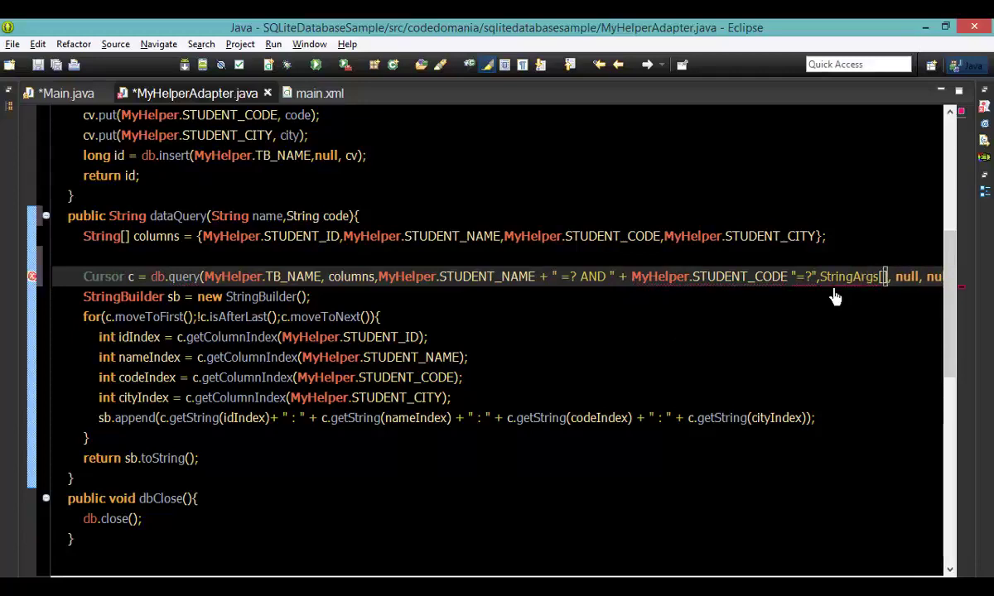
pyautogui.press('BackSpace')
pyautogui.press('BackSpace')
pyautogui.press('BackSpace')
pyautogui.press('BackSpace')
pyautogui.press('BackSpace')
pyautogui.press('BackSpace')
pyautogui.press('BackSpace')
pyautogui.press('BackSpace')
pyautogui.press('BackSpace')
pyautogui.press('BackSpace')
pyautogui.press('BackSpace')
pyautogui.press('BackSpace')
pyautogui.click(396, 257)
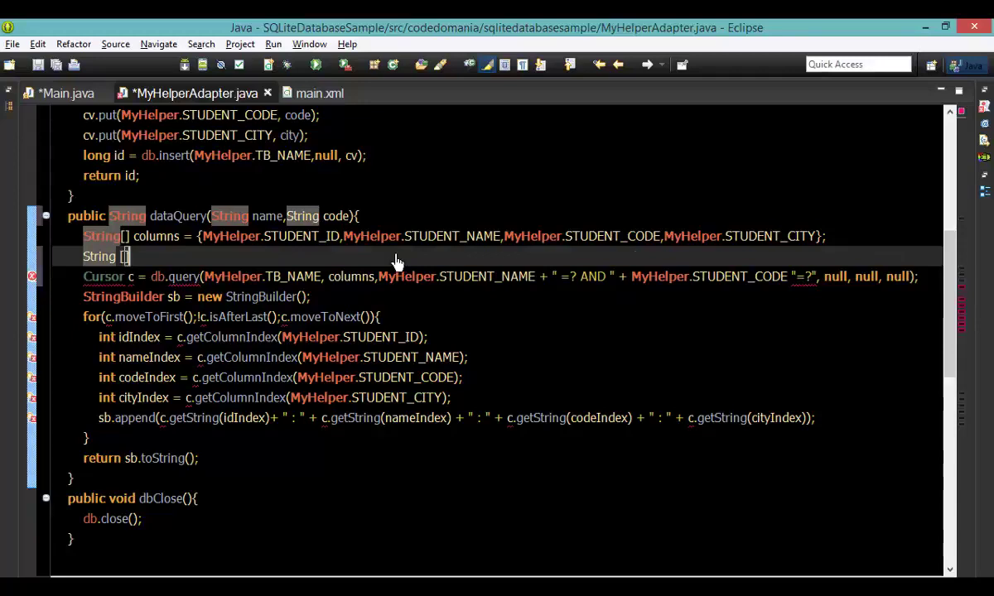
pyautogui.write(' selectionArgs')
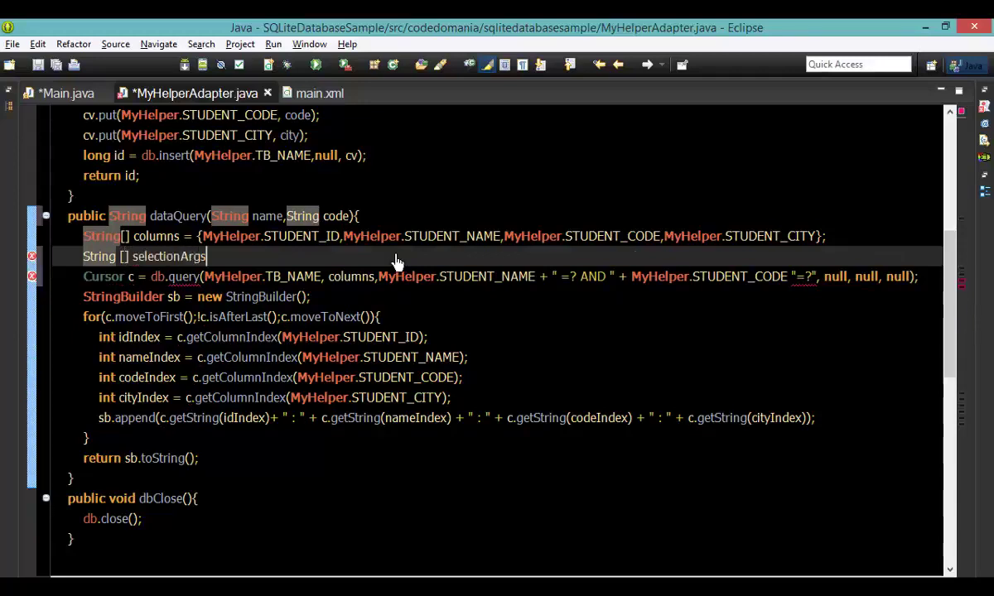
pyautogui.write(' = {};')
# Declare String[] selectionArgs = {name,code}, pass it to db.query, and wrap the nulls onto a new line
pyautogui.press('Left')
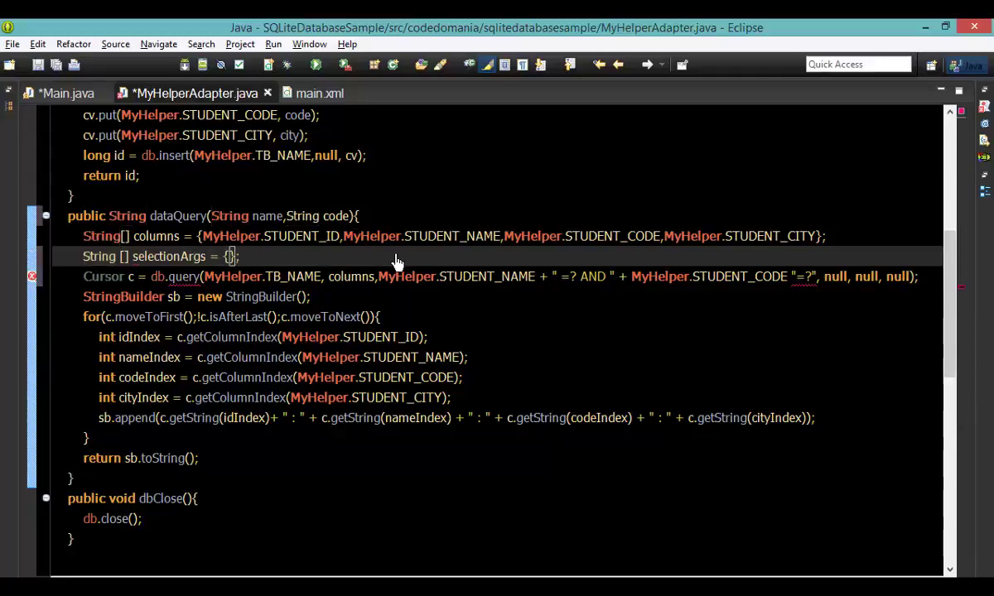
pyautogui.write('name,code')
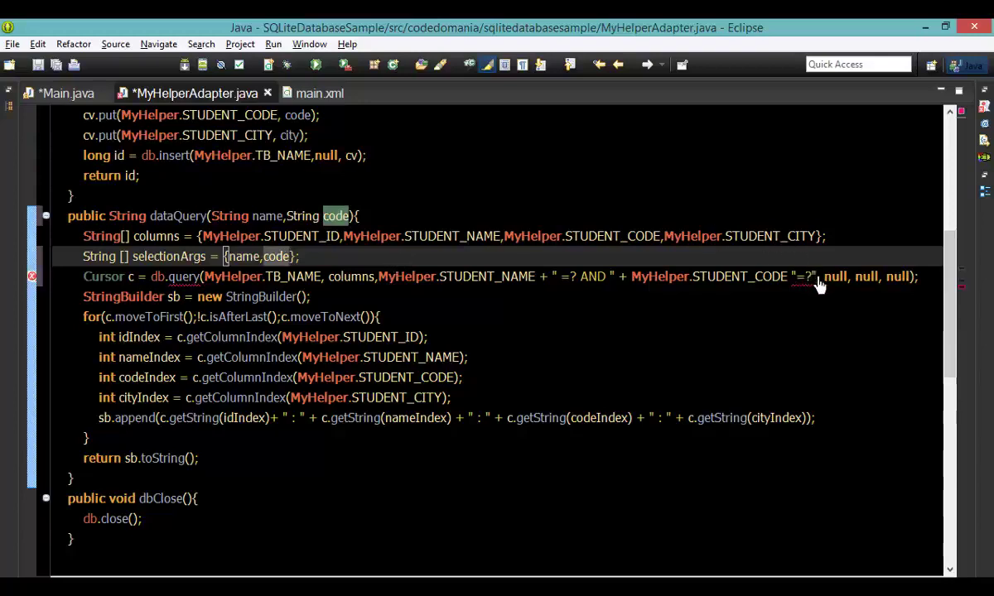
pyautogui.click(834, 281)
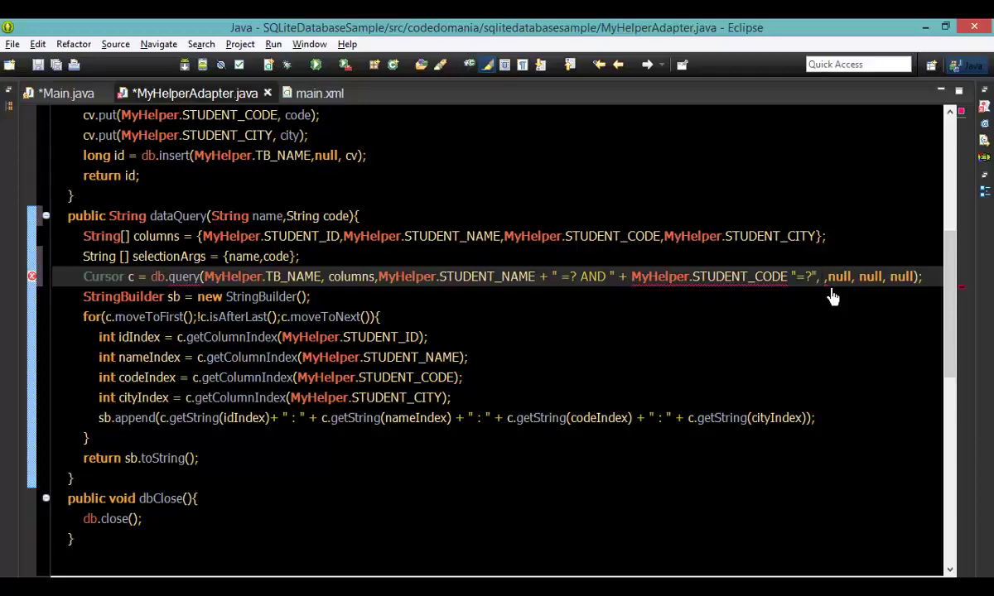
pyautogui.write('selec')
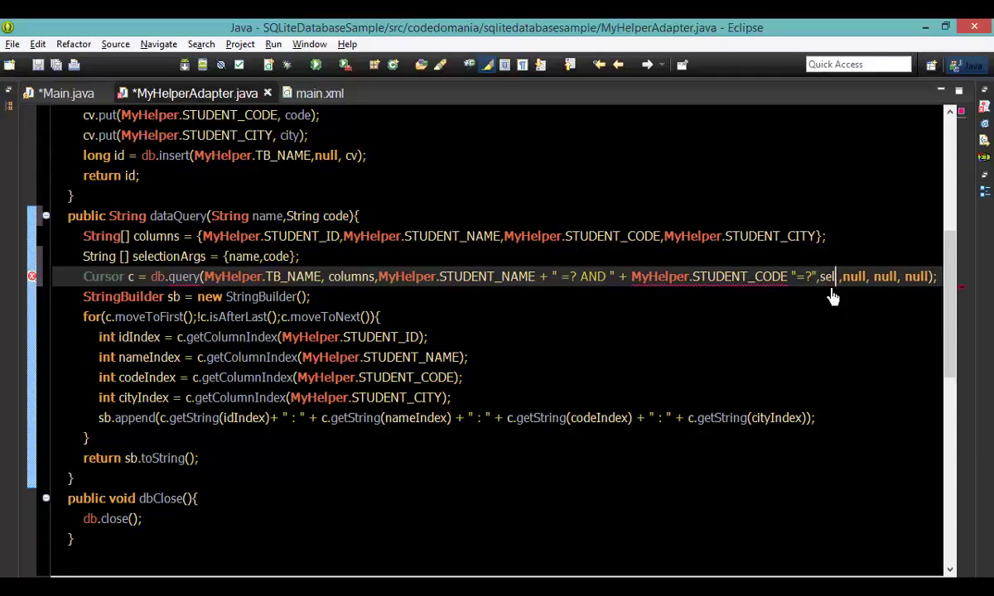
pyautogui.hotkey('ctrl', 'space')
pyautogui.press('Return')
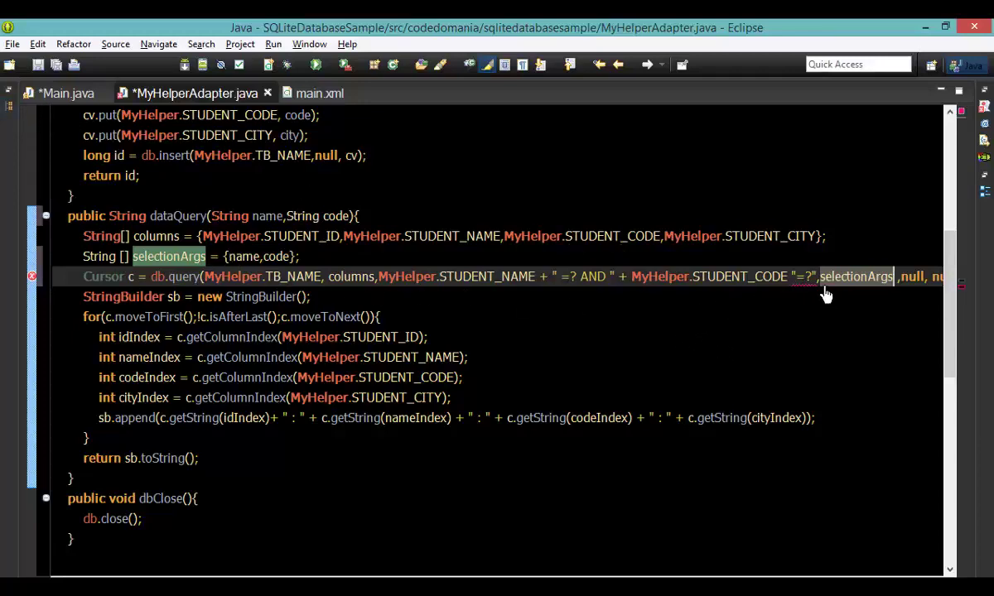
pyautogui.click(901, 277)
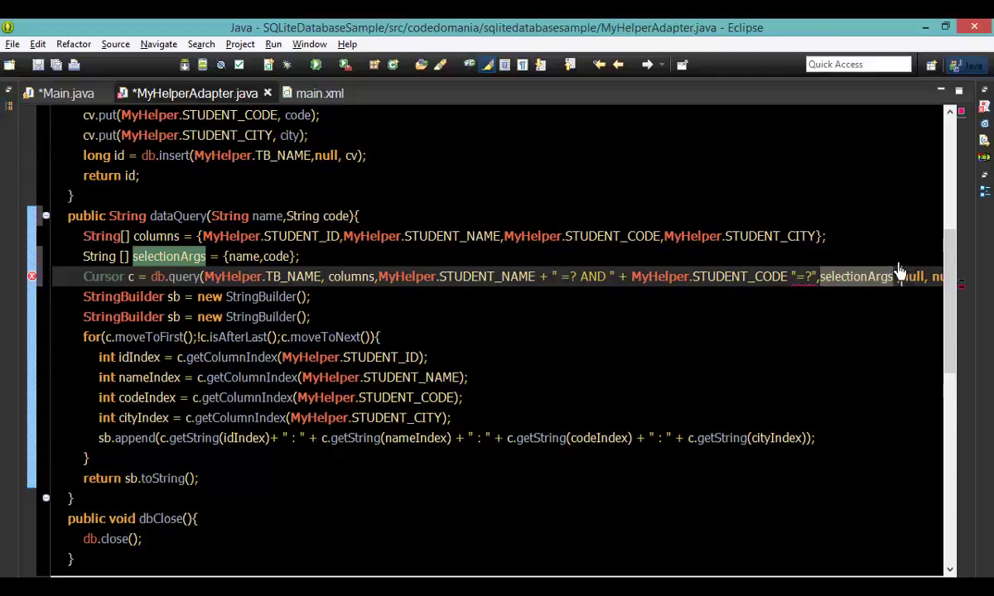
pyautogui.press('Return')
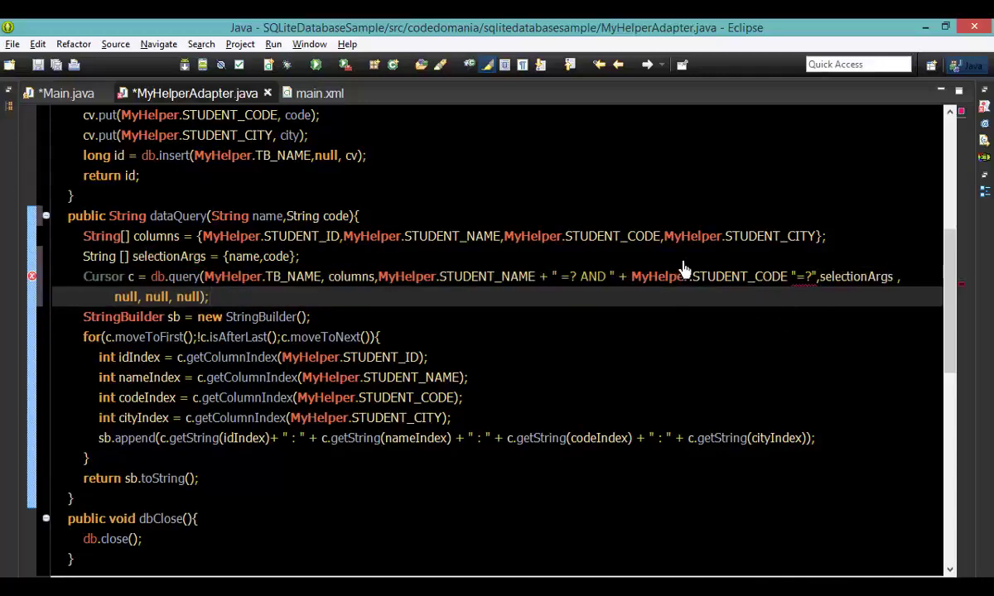
pyautogui.click(805, 283)
pyautogui.write('+')
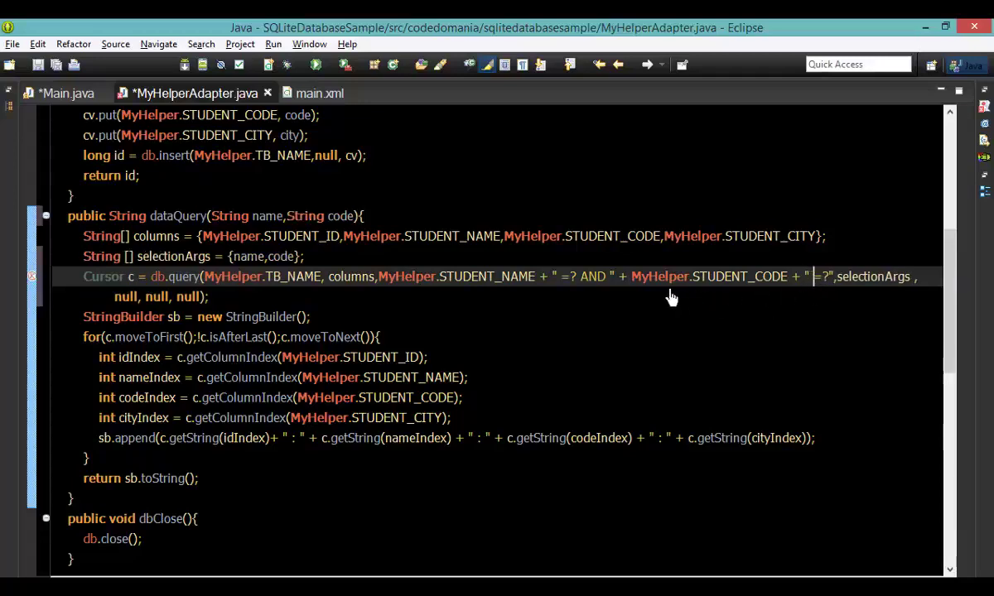
# Save all files, then review the MyHelper.TB_NAME table argument and columns array in db.query
pyautogui.click(56, 65)
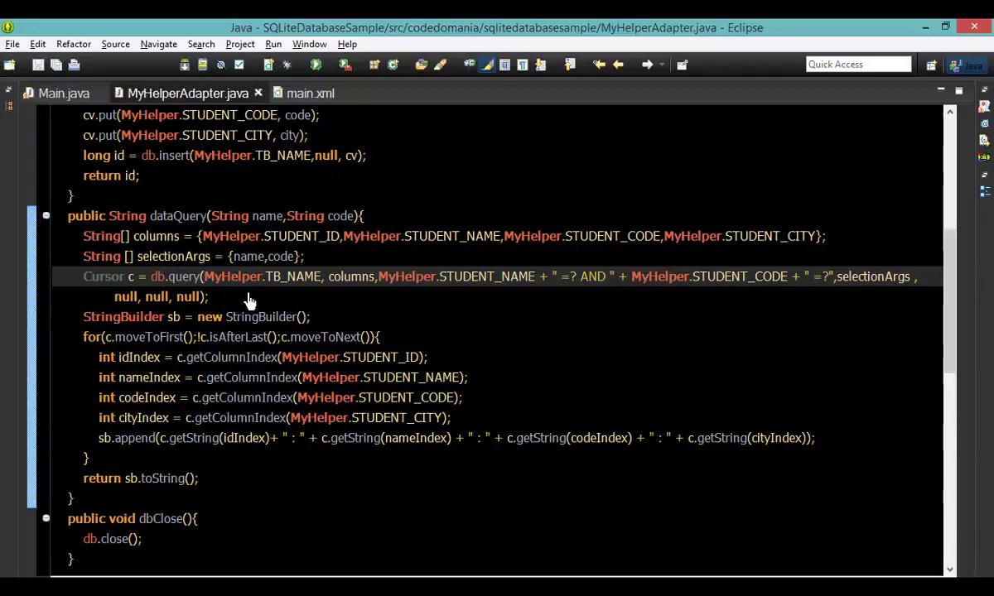
pyautogui.moveTo(322, 277); pyautogui.dragTo(224, 282)
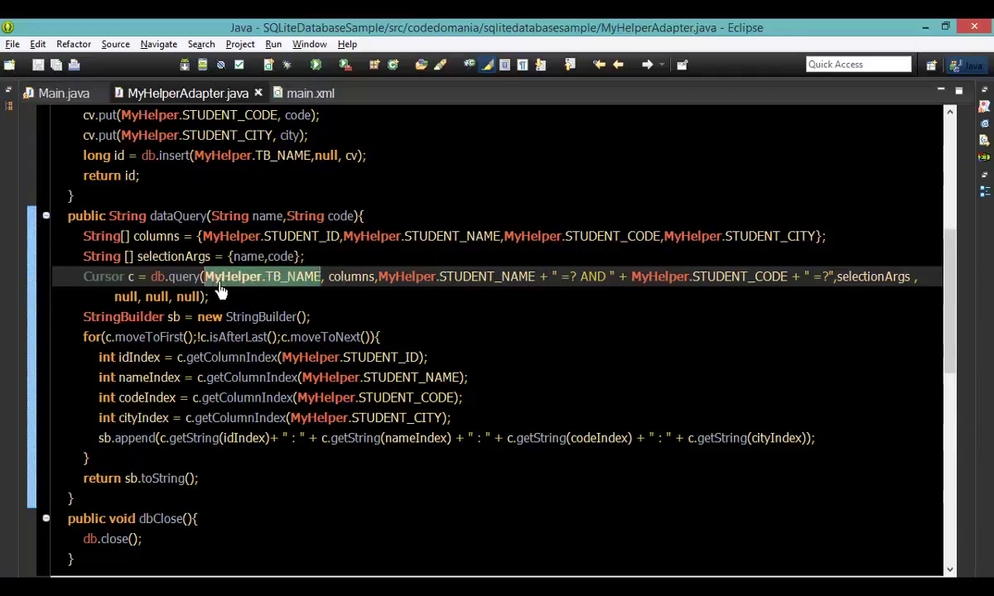
pyautogui.scroll(-1, 449, 329)
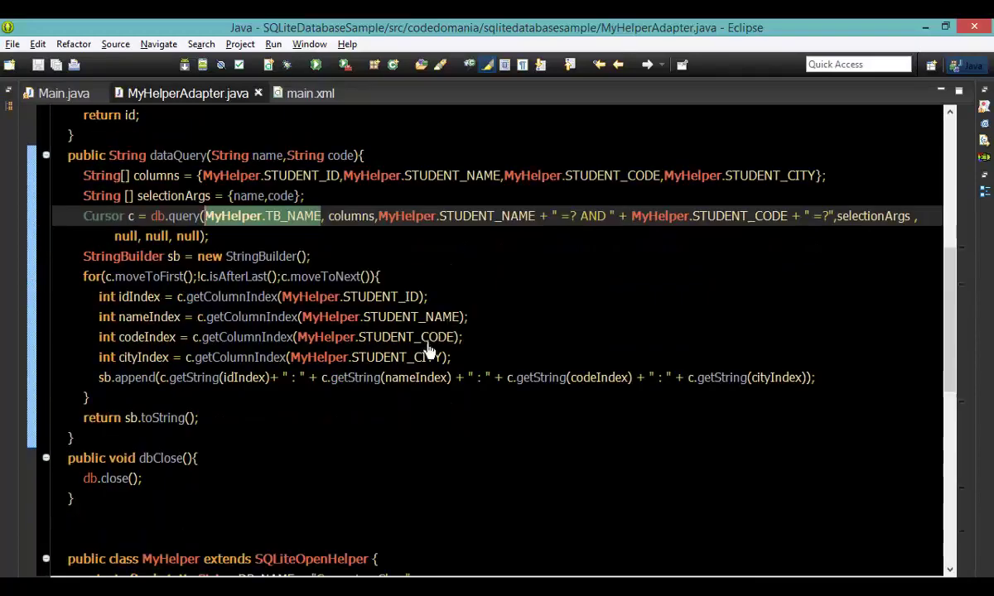
pyautogui.scroll(-2, 431, 348)
pyautogui.scroll(-3, 431, 356)
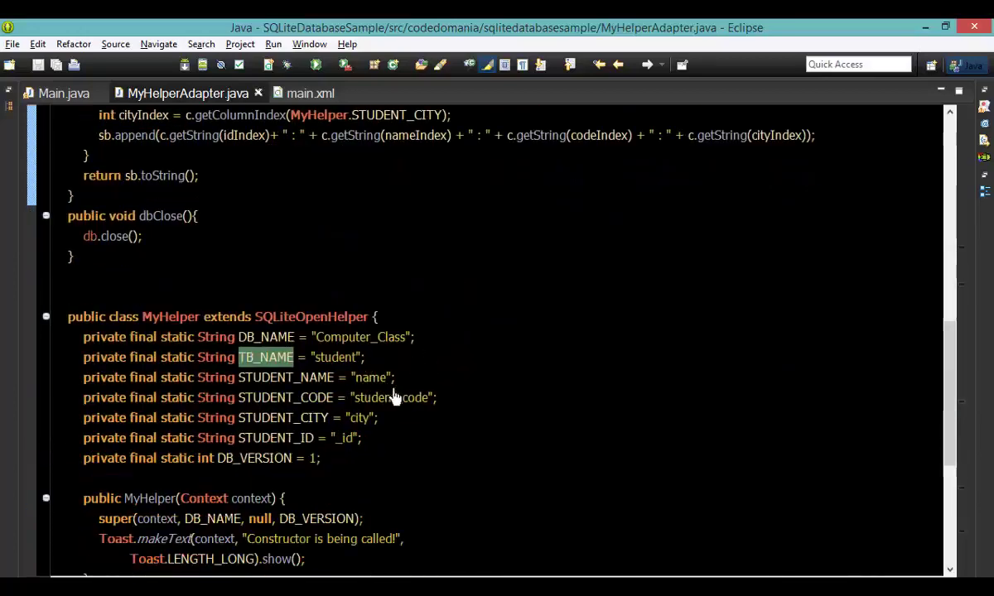
pyautogui.doubleClick(335, 357)
pyautogui.scroll(2, 398, 315)
pyautogui.scroll(3, 414, 331)
pyautogui.click(377, 276)
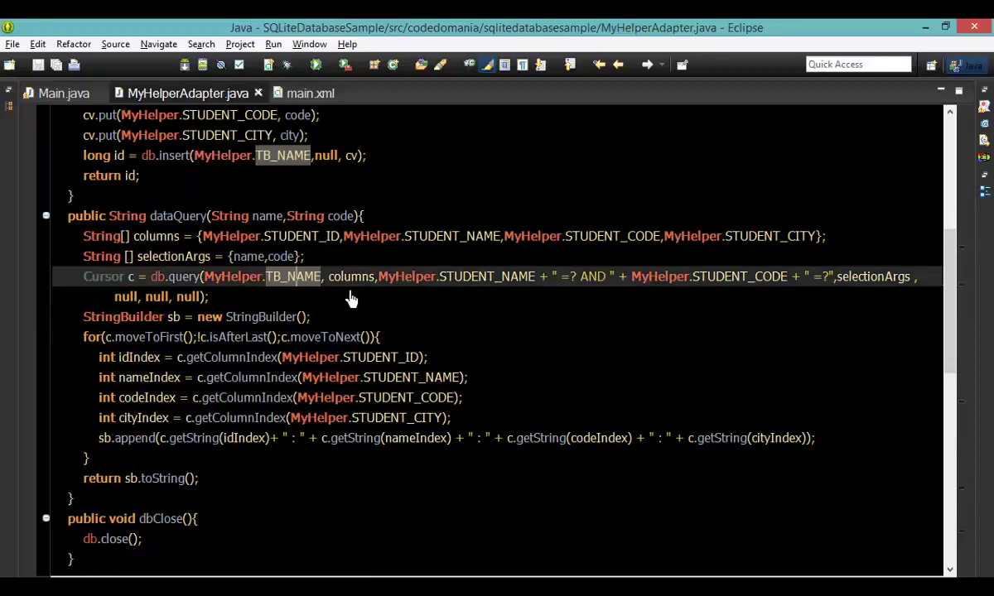
pyautogui.doubleClick(352, 276)
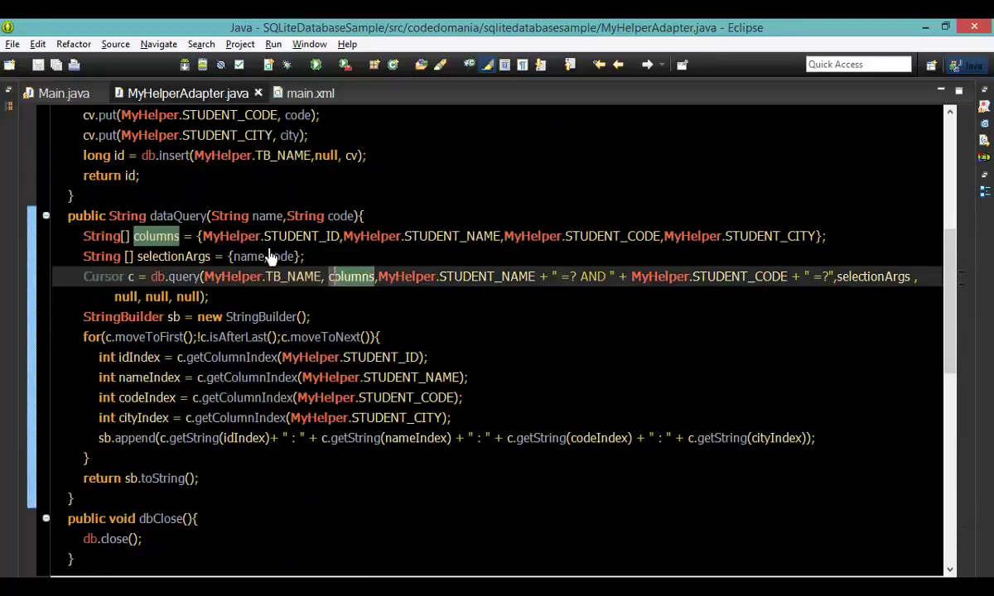
# Review the student column list and the STUDENT_NAME placeholder in the selection clause
pyautogui.click(215, 236)
pyautogui.doubleClick(352, 276)
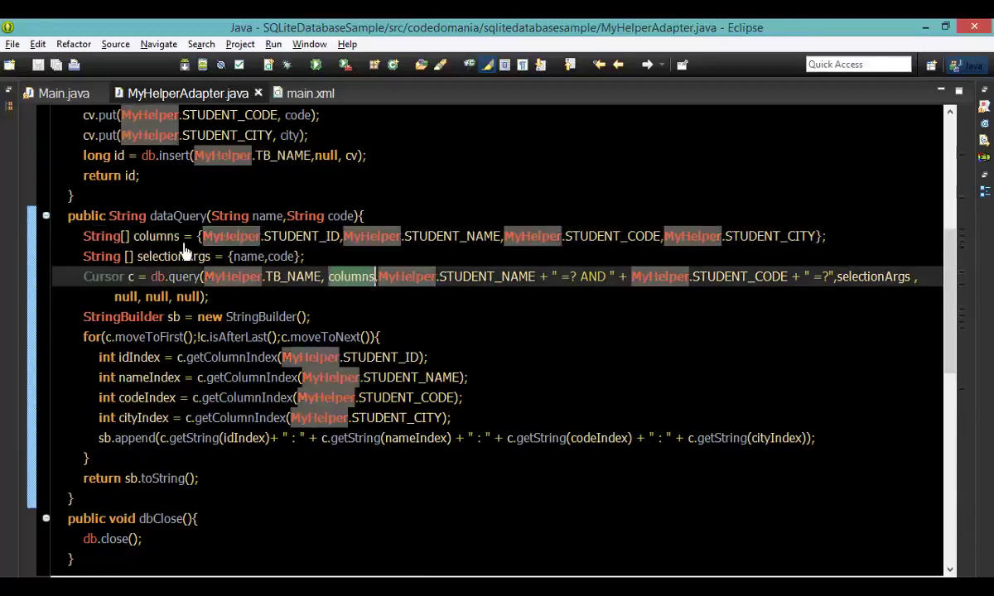
pyautogui.moveTo(203, 236); pyautogui.dragTo(501, 236)
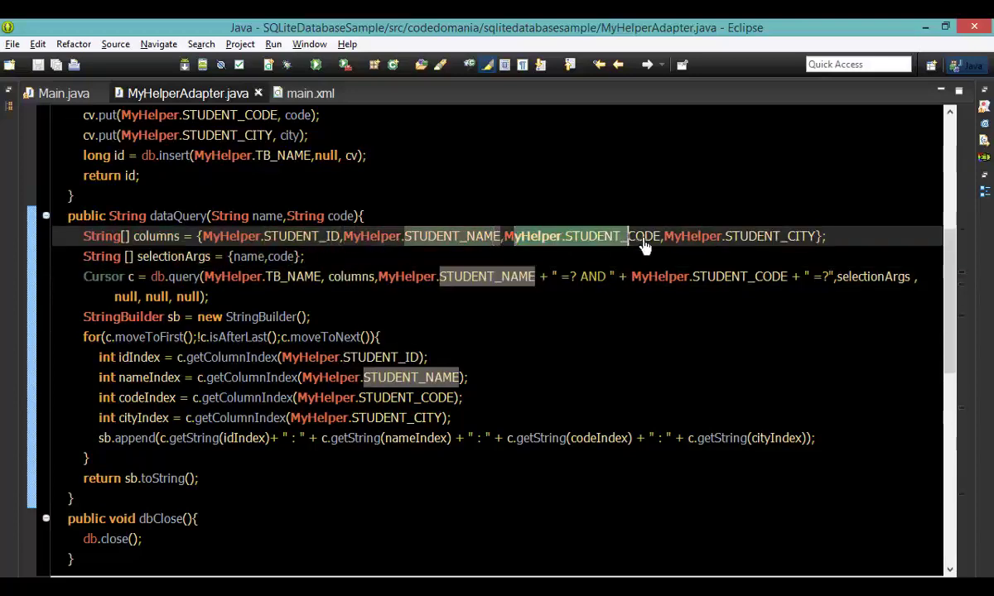
pyautogui.click(781, 236)
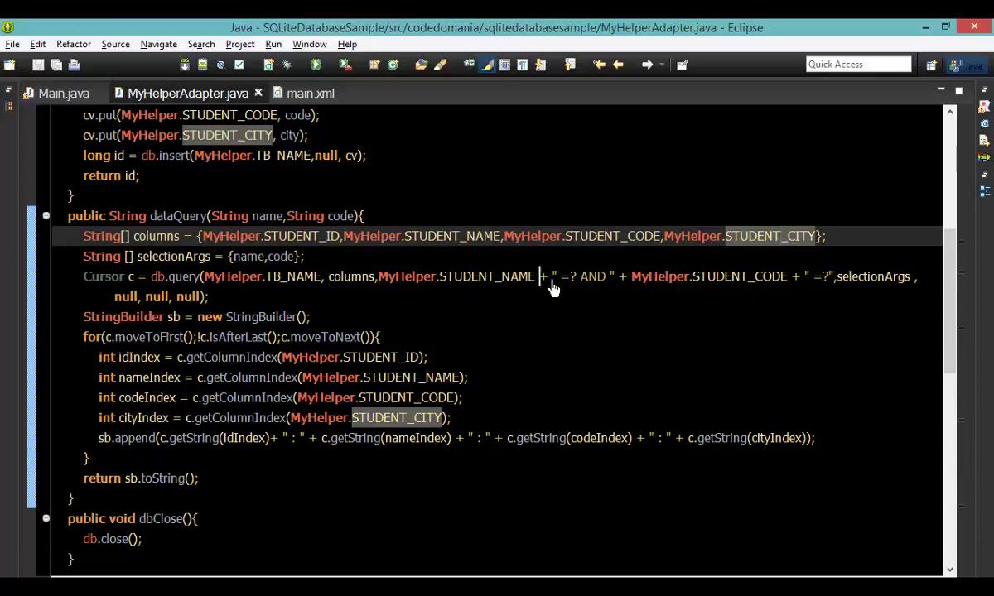
pyautogui.moveTo(540, 277); pyautogui.dragTo(457, 281)
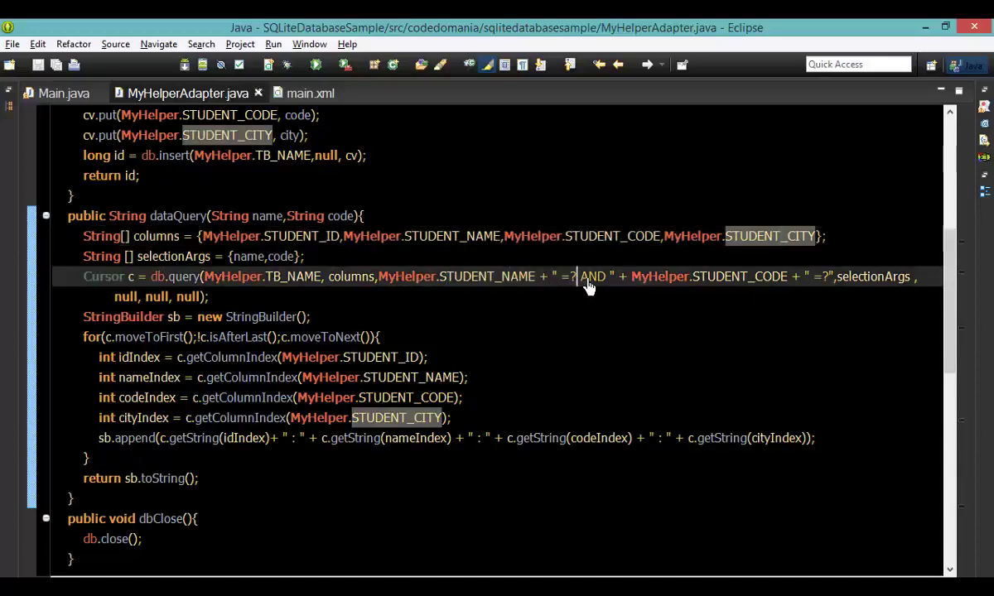
pyautogui.moveTo(577, 277); pyautogui.dragTo(570, 276)
pyautogui.click(576, 277)
# Trace selectionArgs in db.query back to the name value in its declaration
pyautogui.moveTo(912, 276); pyautogui.dragTo(839, 276)
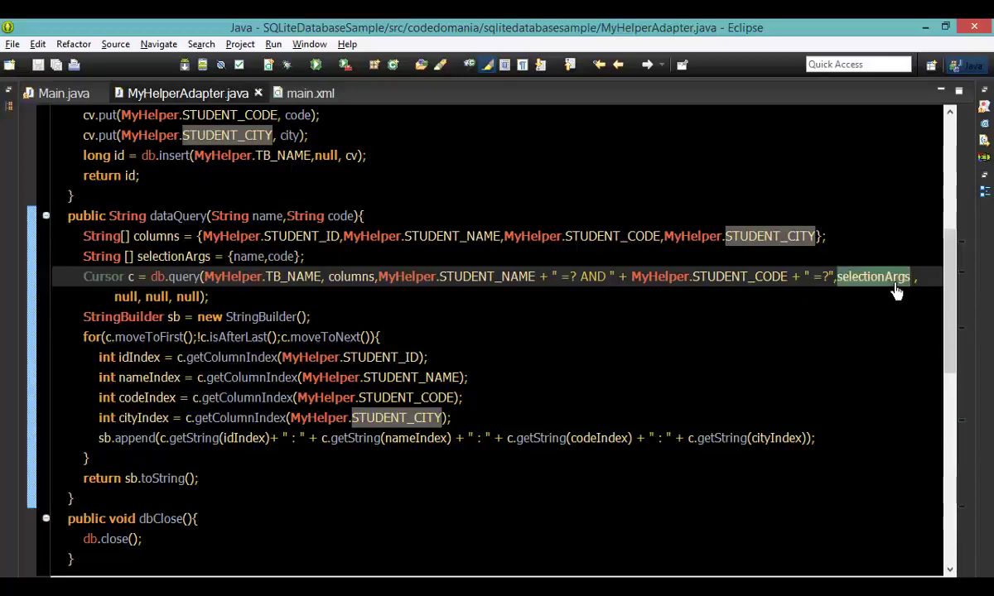
pyautogui.click(840, 281)
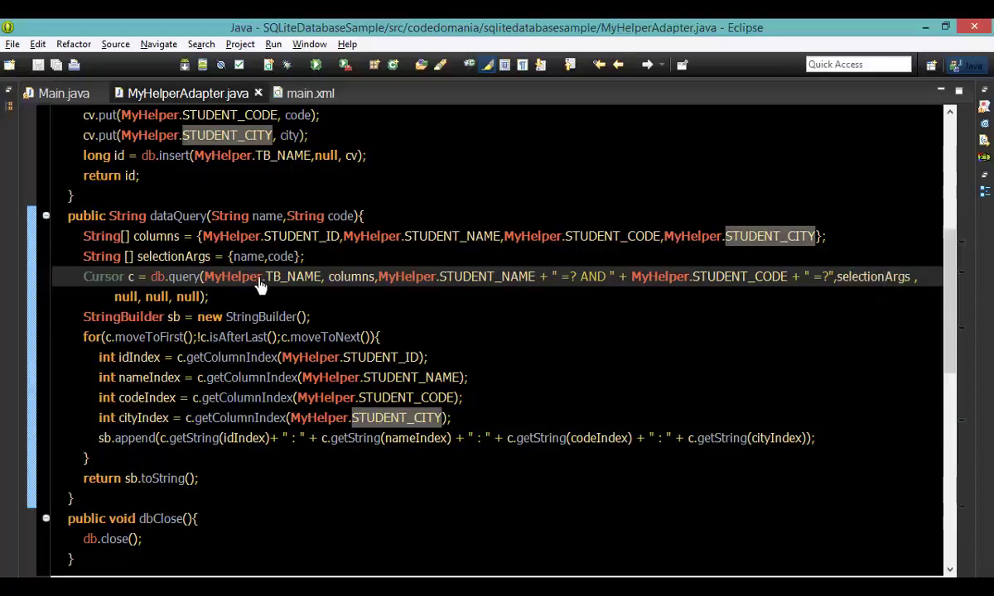
pyautogui.doubleClick(248, 257)
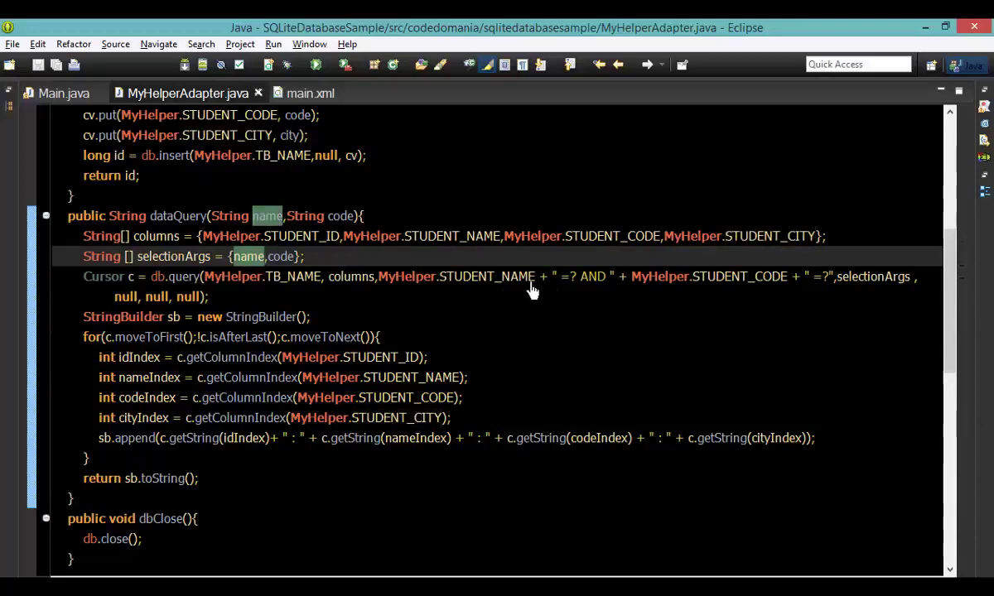
pyautogui.click(238, 282)
pyautogui.click(248, 257)
pyautogui.click(617, 282)
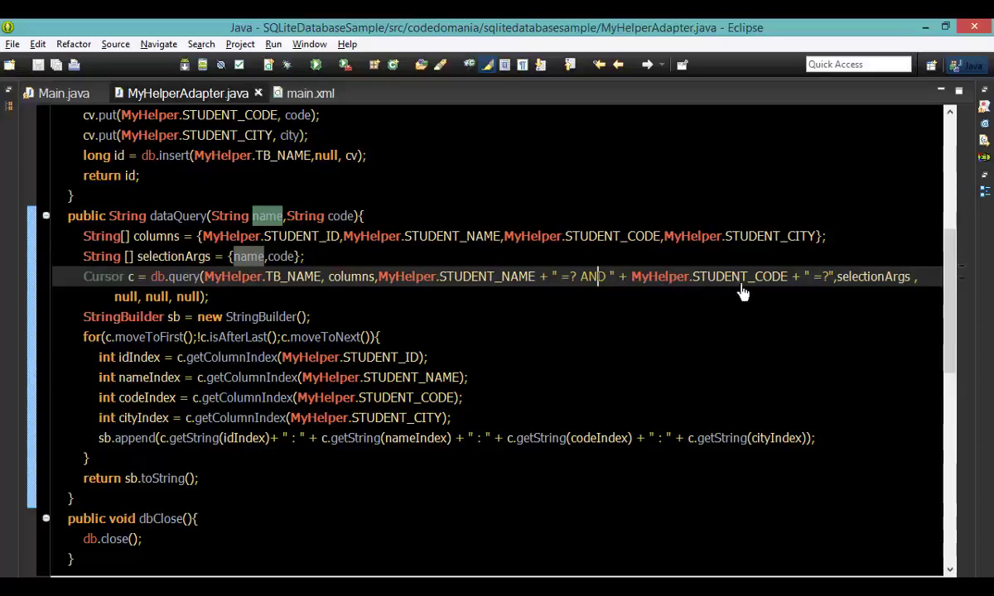
pyautogui.click(838, 281)
# Trace code through selectionArgs and the STUDENT_CODE placeholder, then show Main.java's startQuery
pyautogui.doubleClick(870, 277)
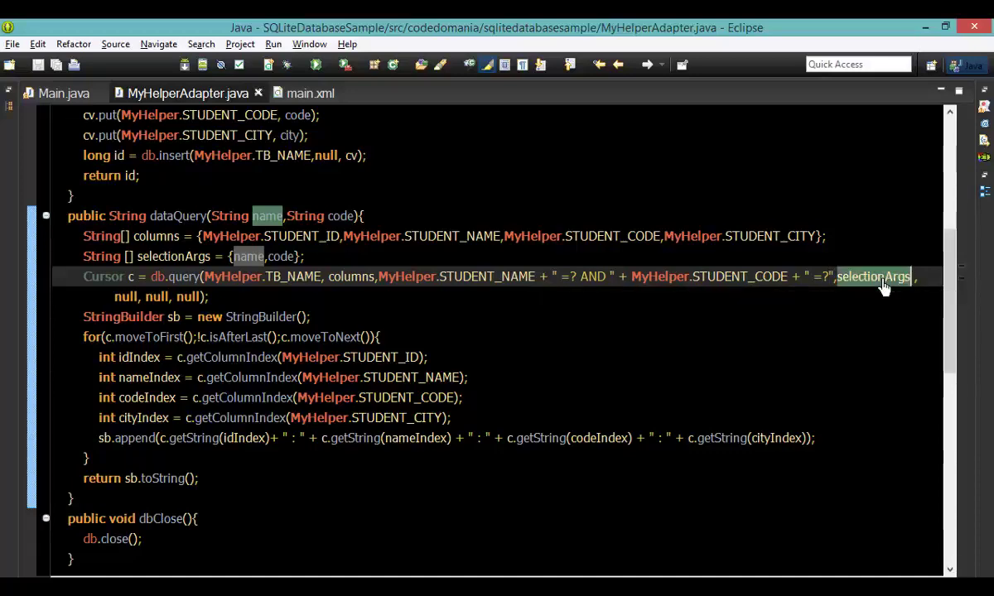
pyautogui.doubleClick(282, 255)
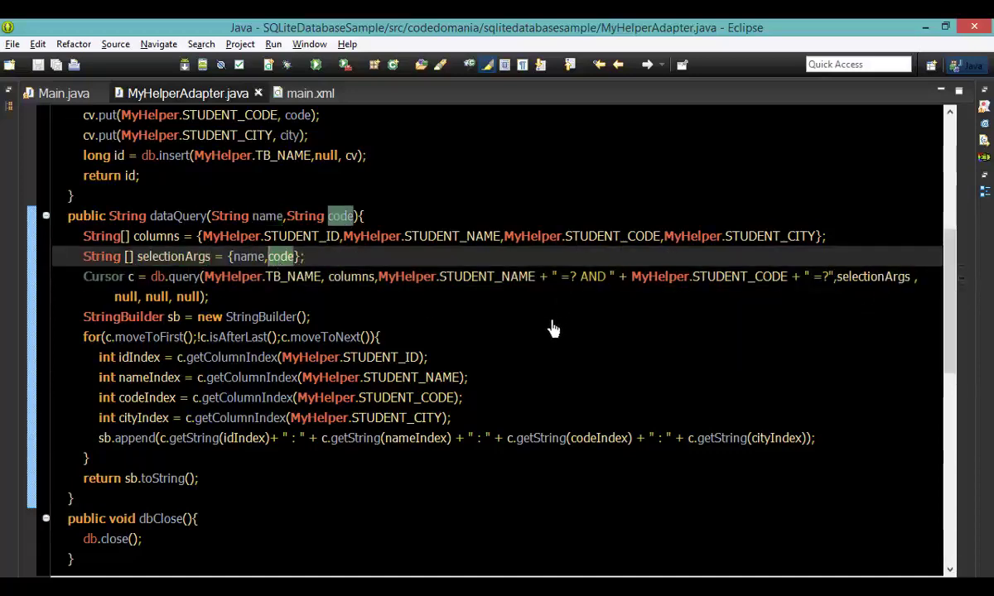
pyautogui.doubleClick(739, 276)
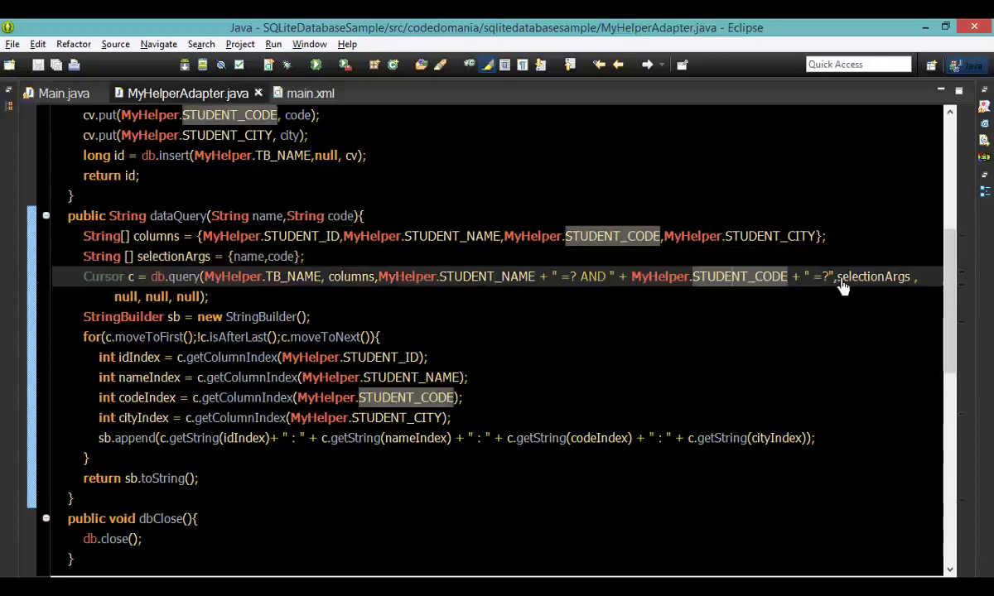
pyautogui.click(816, 277)
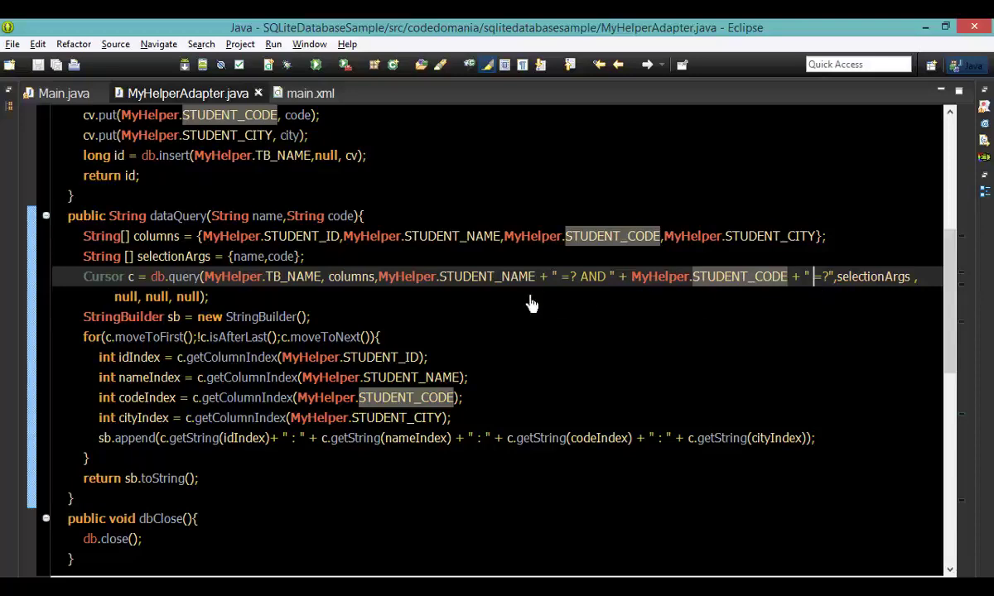
pyautogui.click(64, 92)
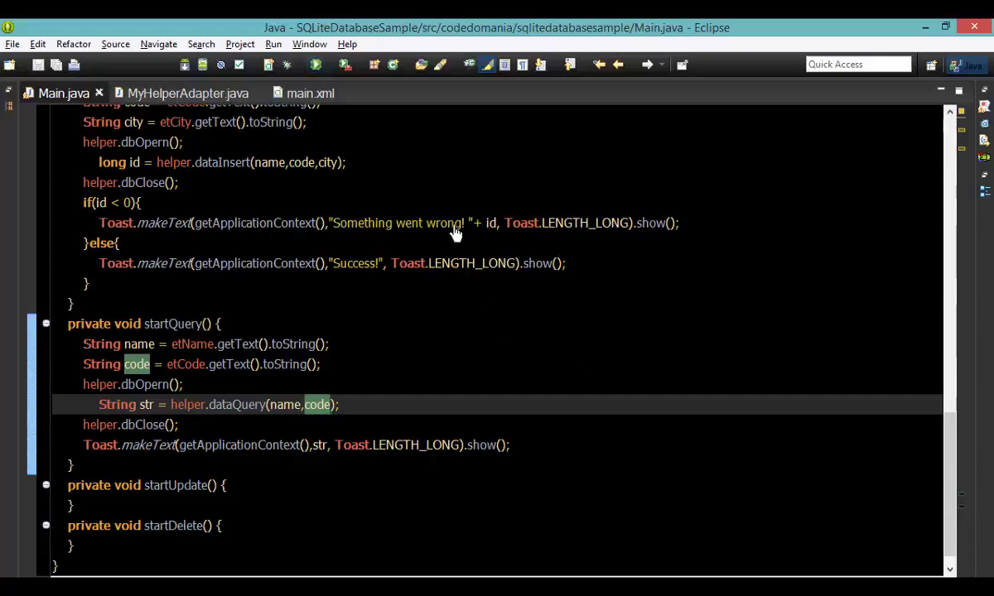
# Run SQLiteDatabaseSample with Ctrl+F11 and choose the running AVD in the Device Chooser
pyautogui.hotkey('ctrl', 'F11')
pyautogui.doubleClick(348, 162)
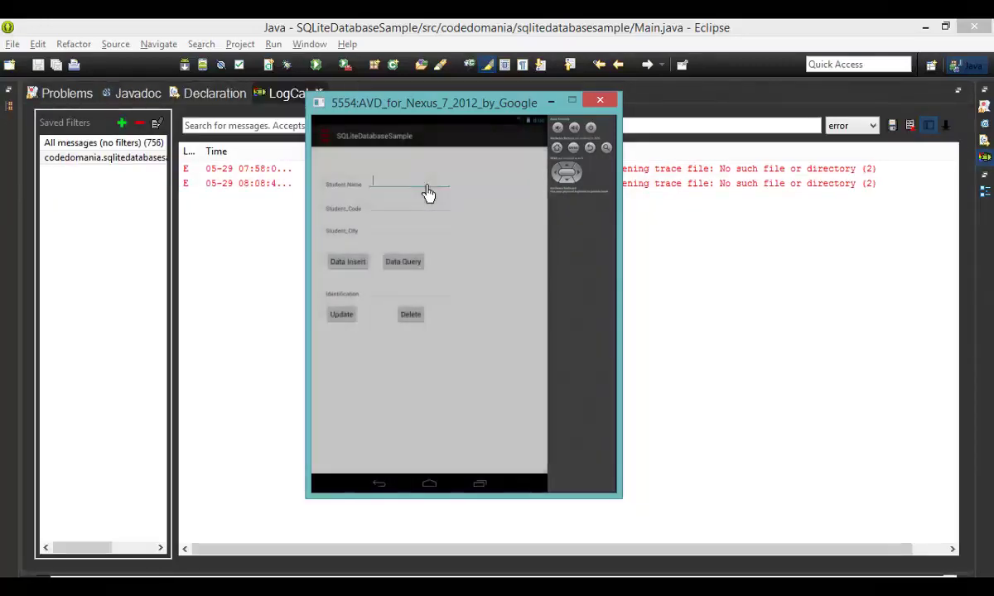
pyautogui.write('waifer')
# Query student waifer with code 0001 using Data Query, then return to Eclipse
pyautogui.press('Tab')
pyautogui.write('0001')
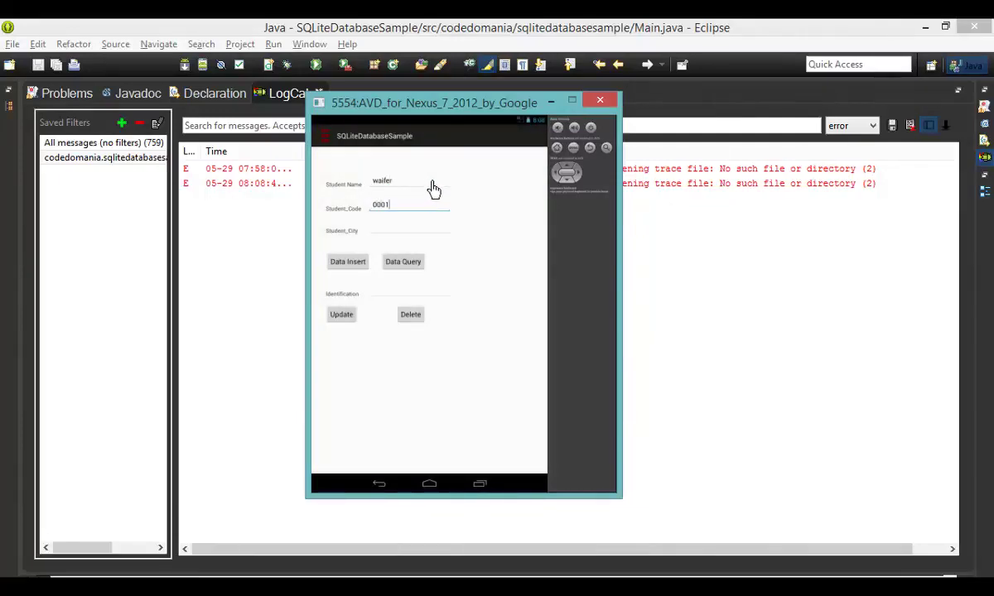
pyautogui.click(403, 261)
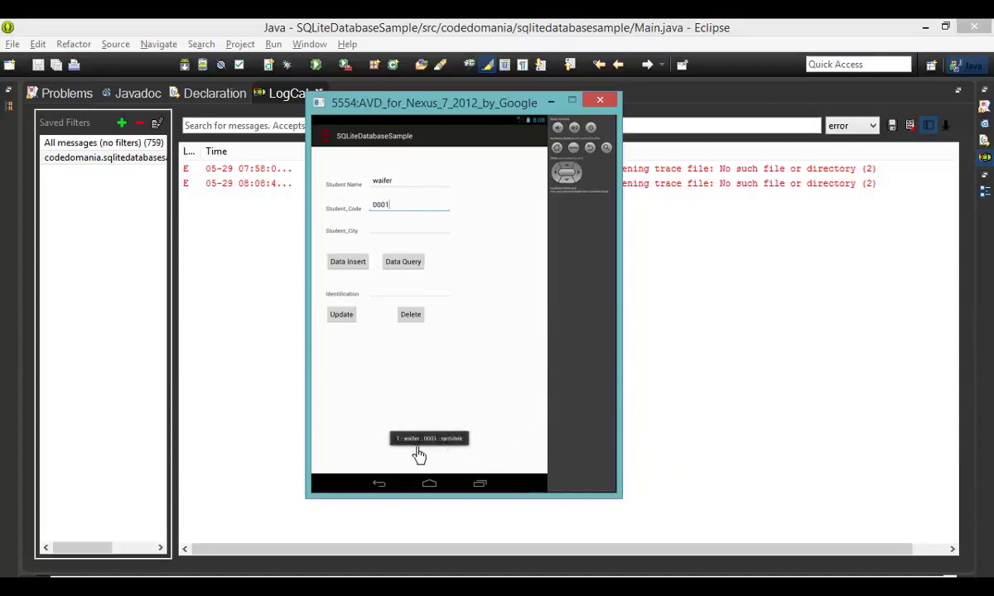
pyautogui.click(988, 168)
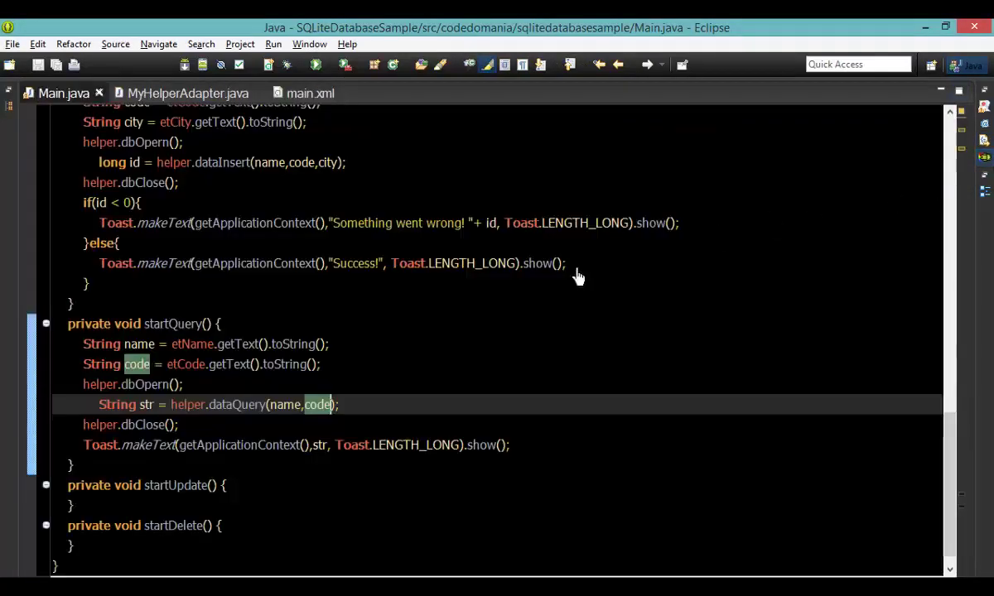
pyautogui.scroll(3, 413, 196)
pyautogui.scroll(-3, 413, 196)
pyautogui.scroll(-1, 413, 196)
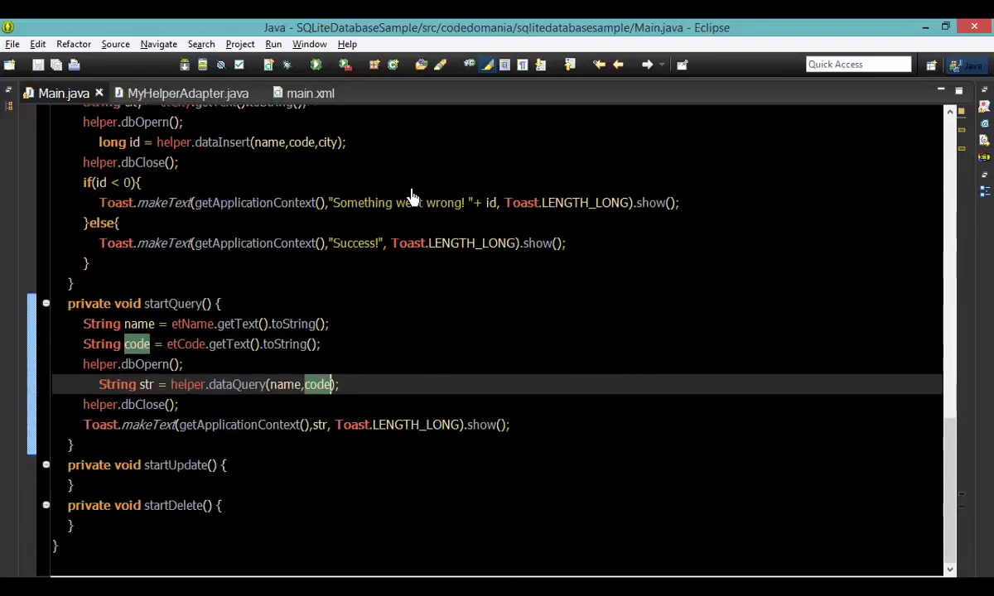
# Switch to MyHelperAdapter.java, glance at Main.java, then go back to MyHelperAdapter.java
pyautogui.click(188, 93)
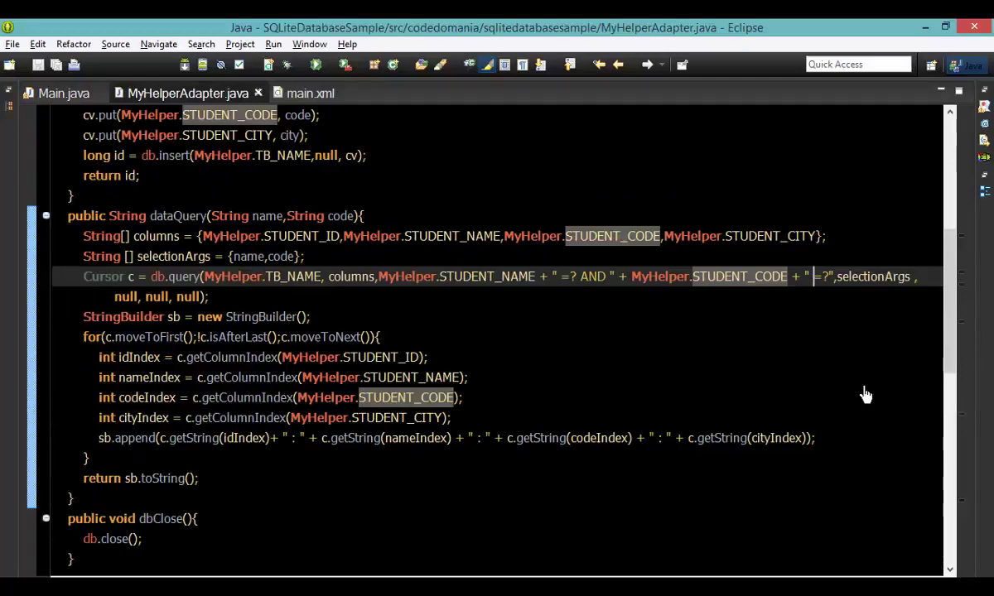
pyautogui.click(64, 92)
pyautogui.click(188, 93)
pyautogui.scroll(-3, 534, 319)
pyautogui.scroll(3, 534, 319)
pyautogui.scroll(3, 534, 319)
pyautogui.scroll(-2, 534, 319)
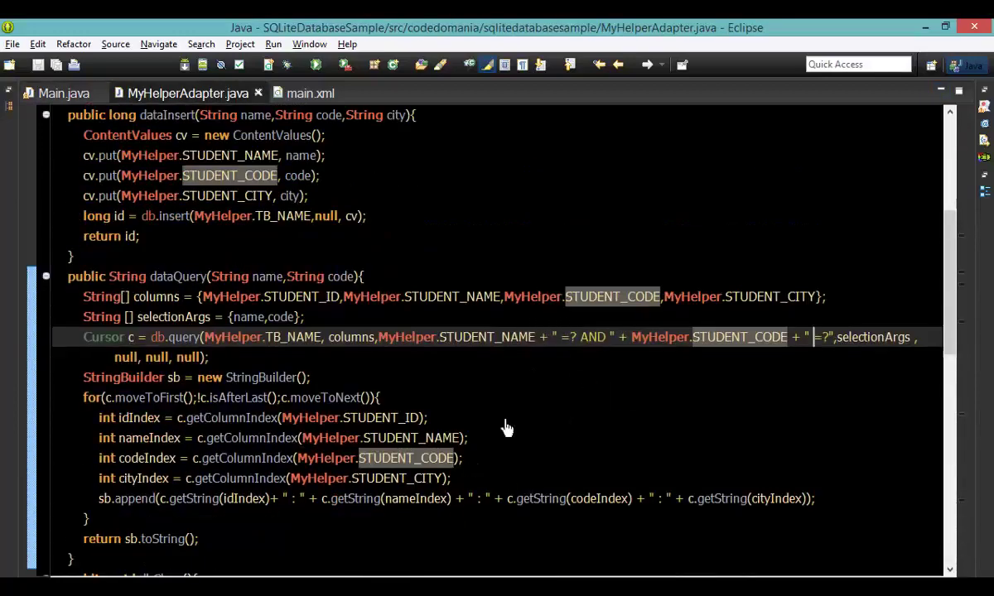